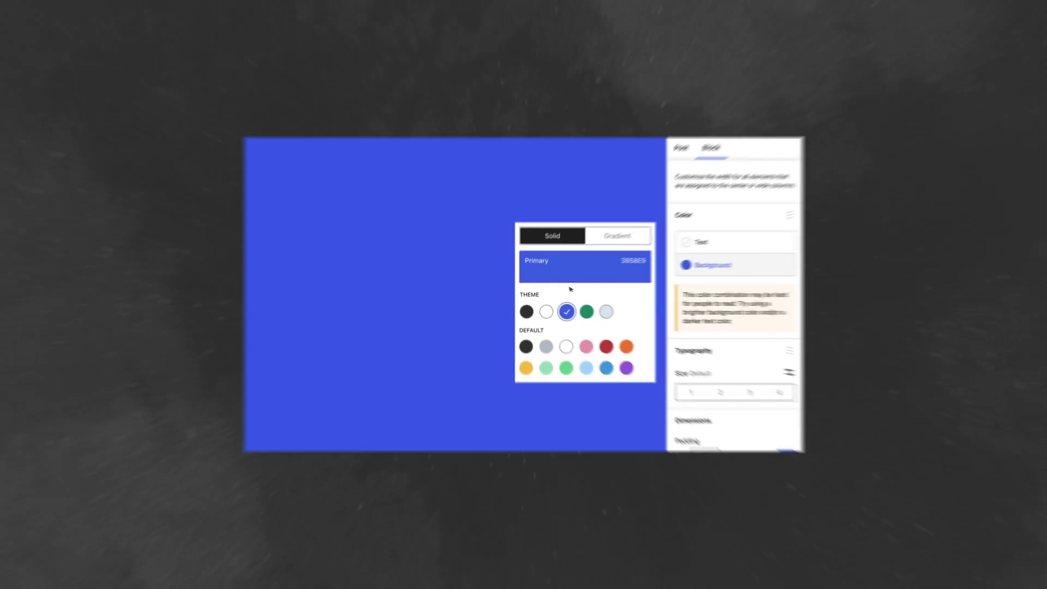
pyautogui.click(586, 314)
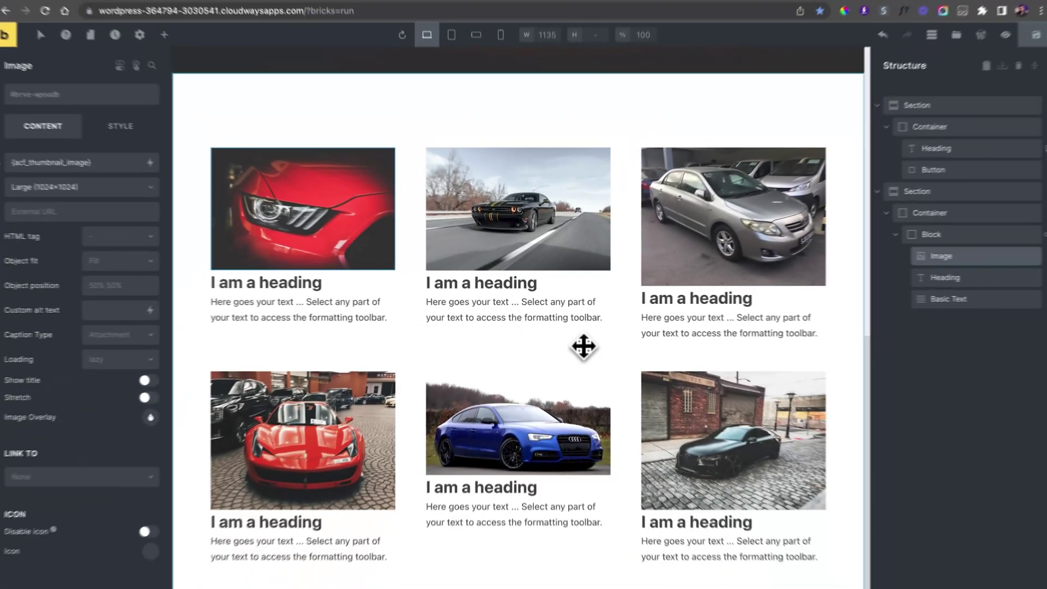
pyautogui.scroll(2, 582, 346)
pyautogui.scroll(-2, 601, 365)
pyautogui.click(304, 289)
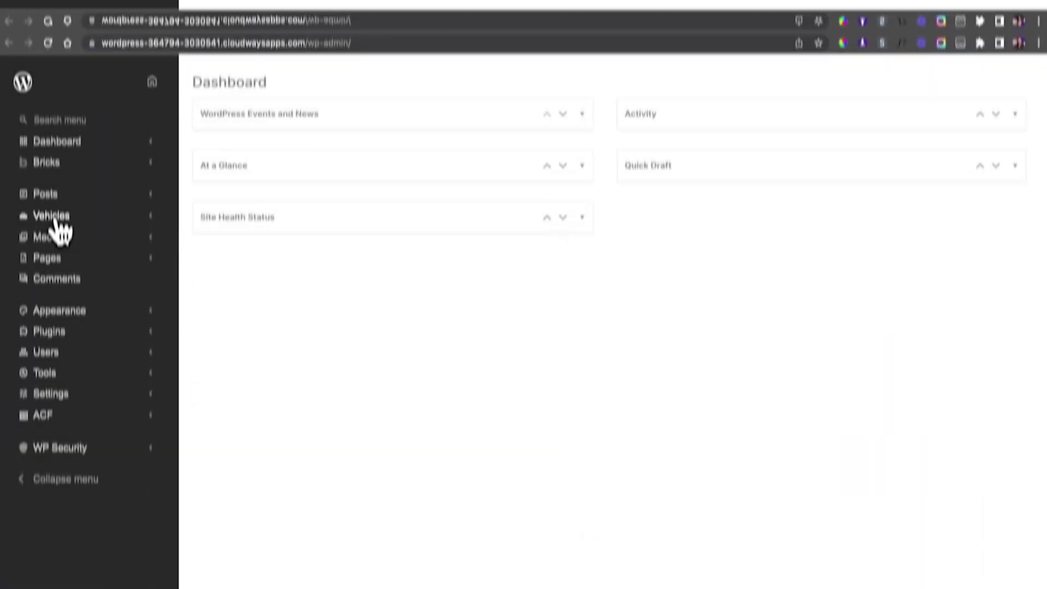
pyautogui.click(54, 218)
pyautogui.click(225, 232)
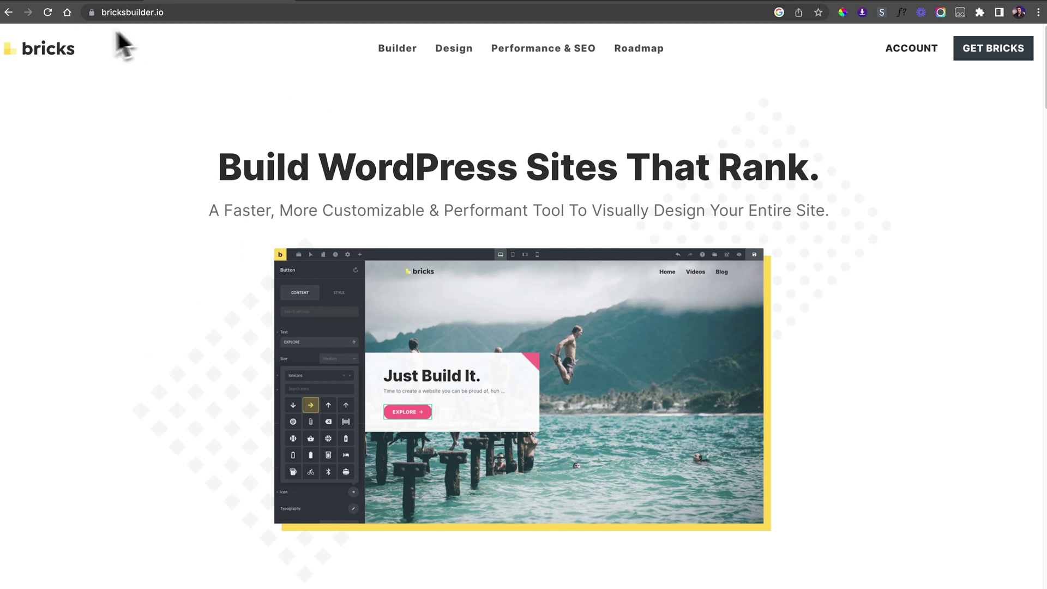
# - Find the free playground link in the Bricks website's questions section and open its sign-up page
pyautogui.scroll(-20, 806, 319)
pyautogui.scroll(-20, 809, 316)
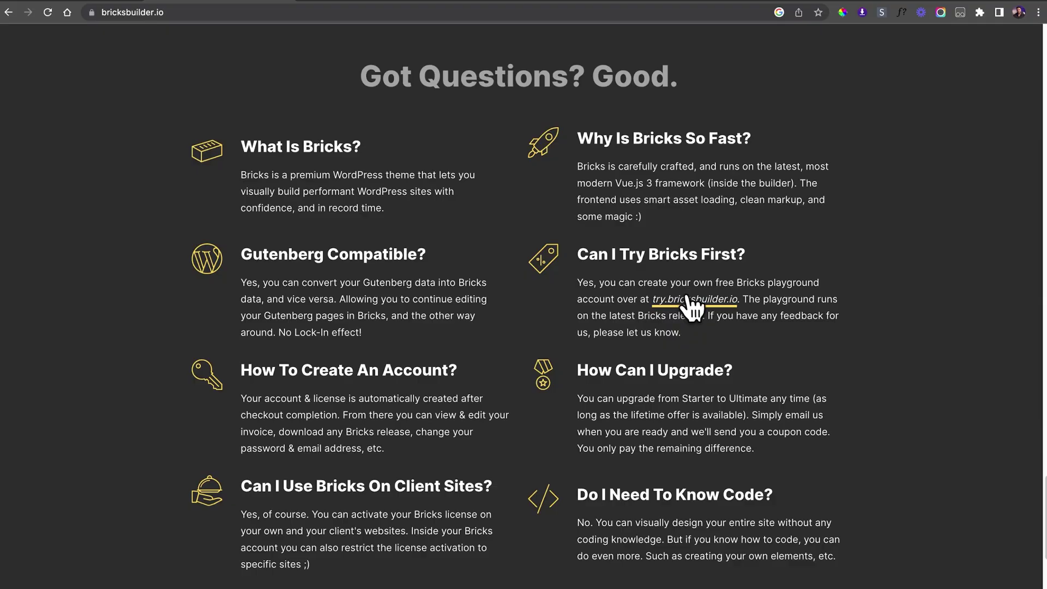
pyautogui.click(689, 299)
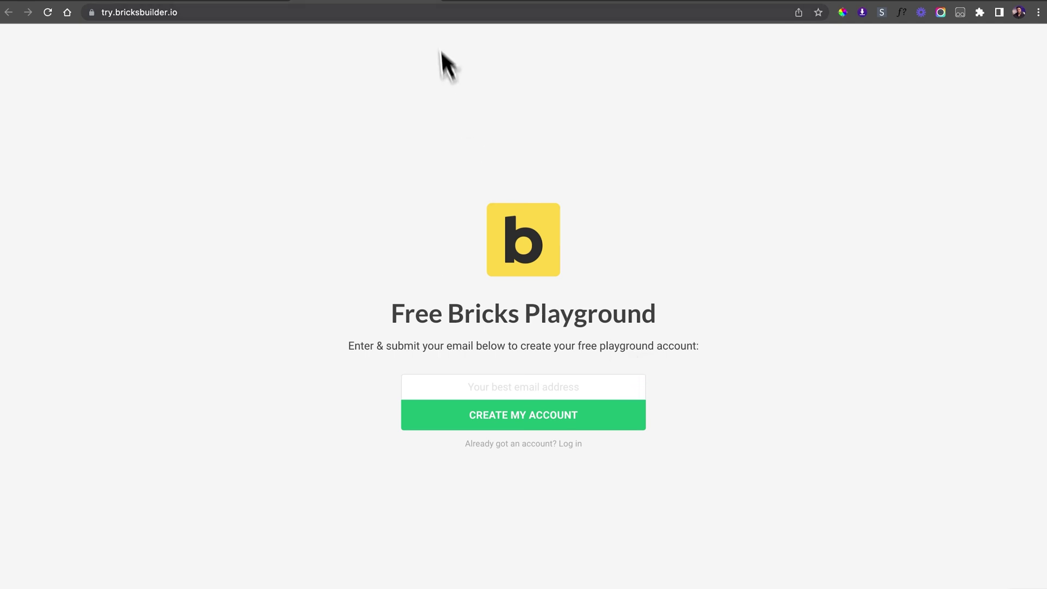
pyautogui.hotkey('ctrl', 'Tab')
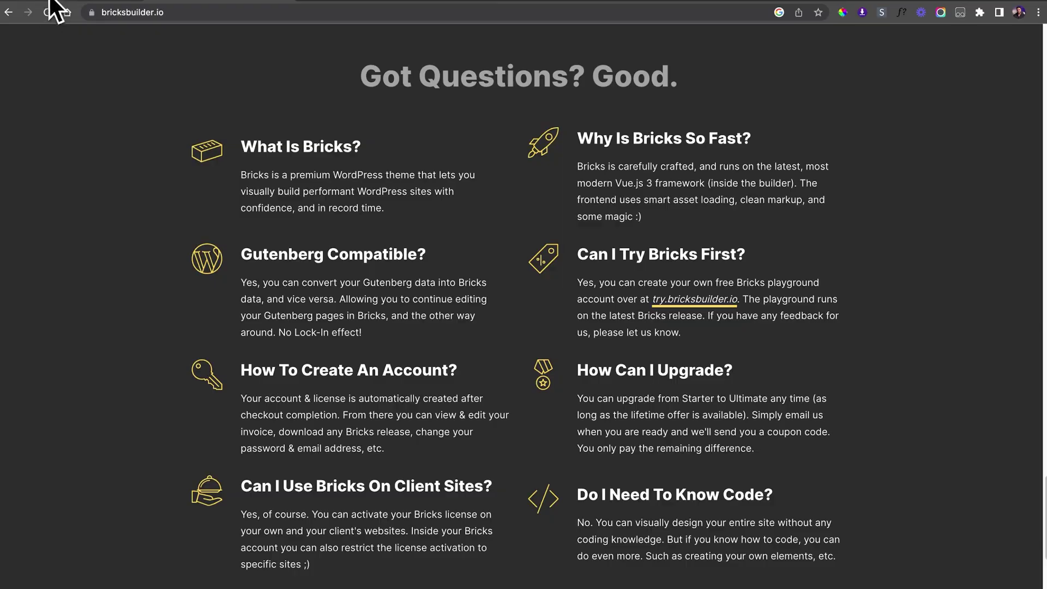
# - Return to the WordPress admin and open the page "bricks 1" for editing with Bricks
pyautogui.hotkey('ctrl', 'Tab')
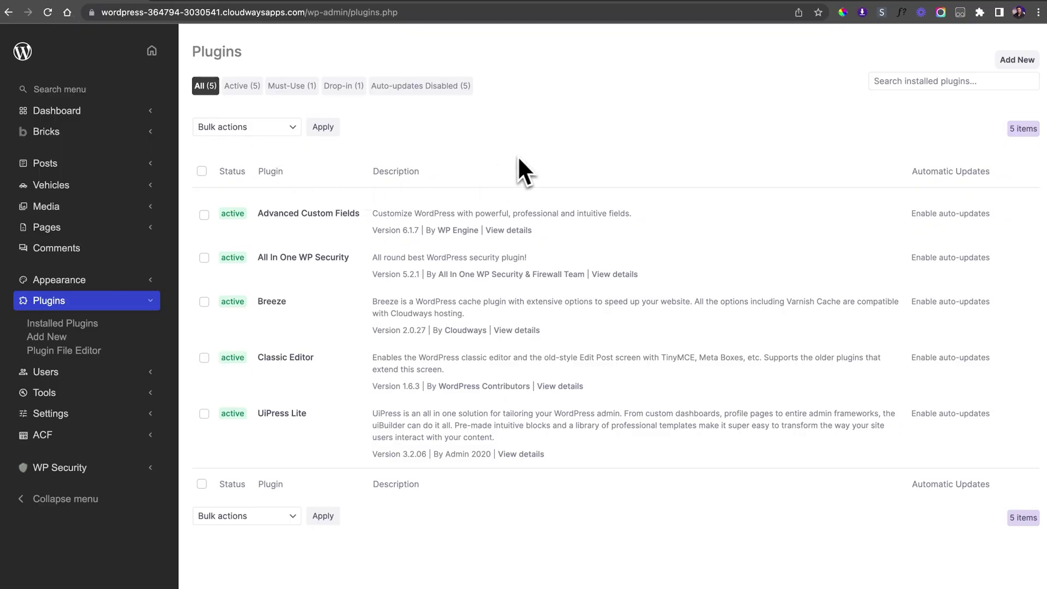
pyautogui.click(49, 228)
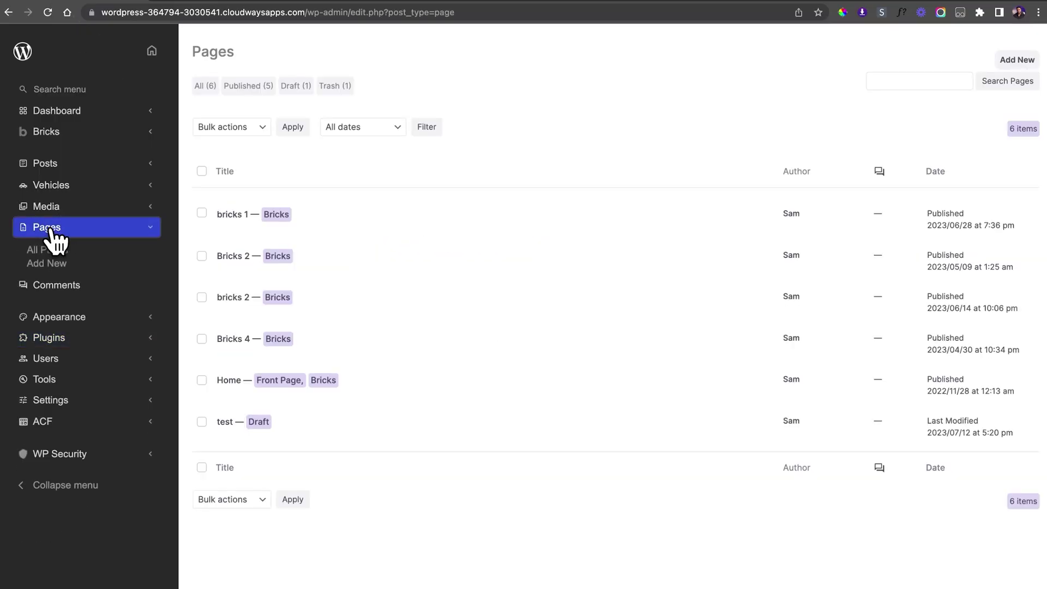
pyautogui.moveTo(361, 240)
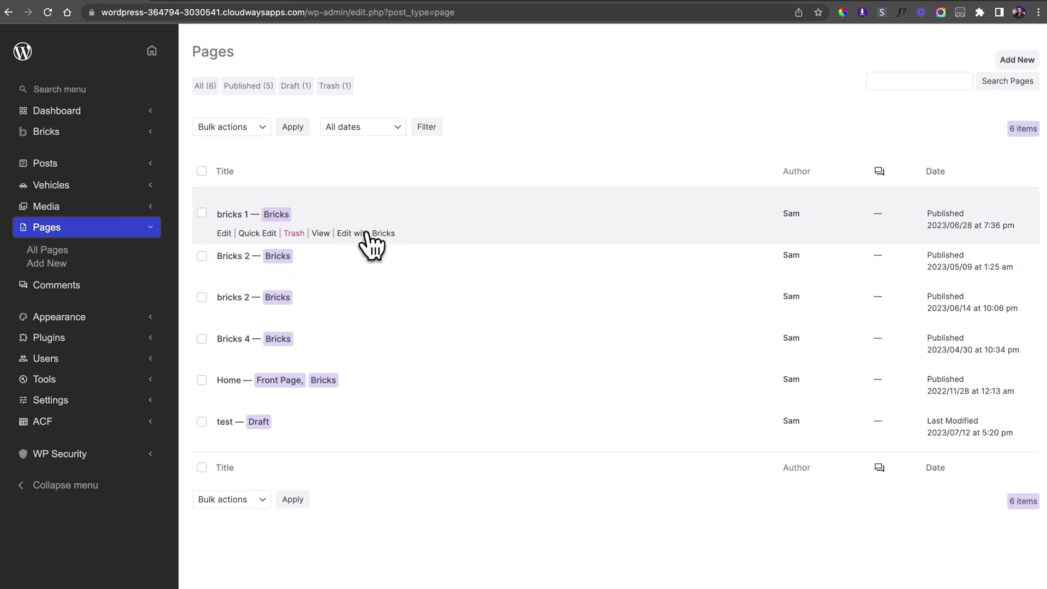
pyautogui.click(383, 235)
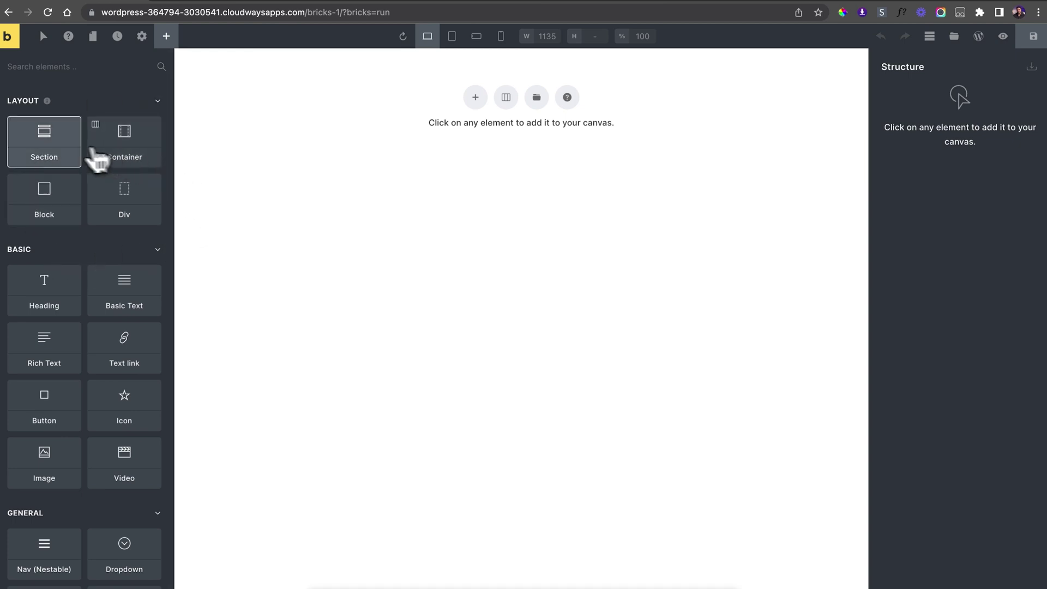
# - Add two sections to the empty page and select the second one
pyautogui.click(76, 156)
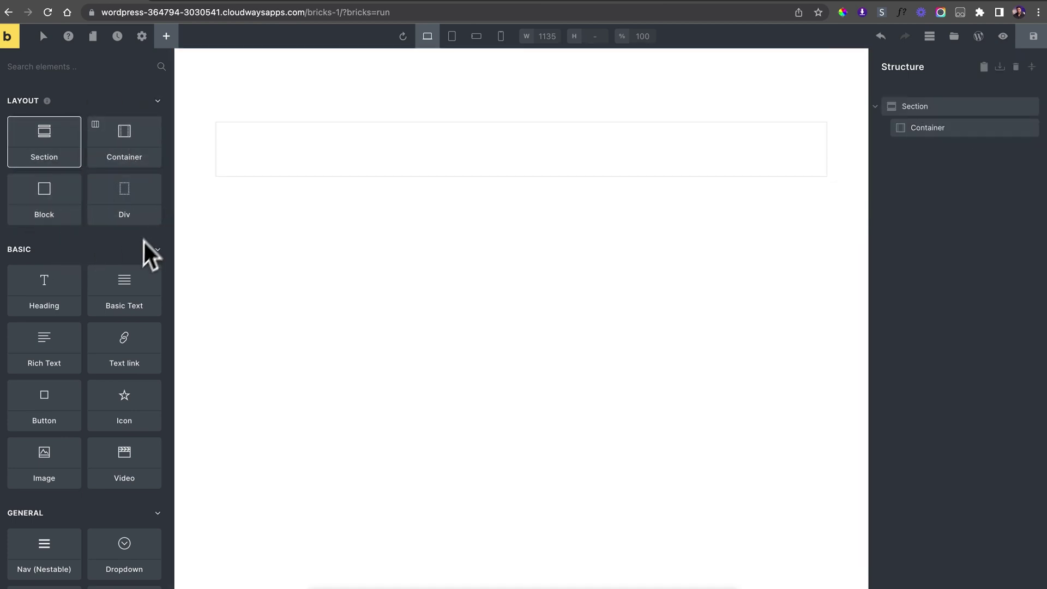
pyautogui.click(63, 152)
pyautogui.click(272, 267)
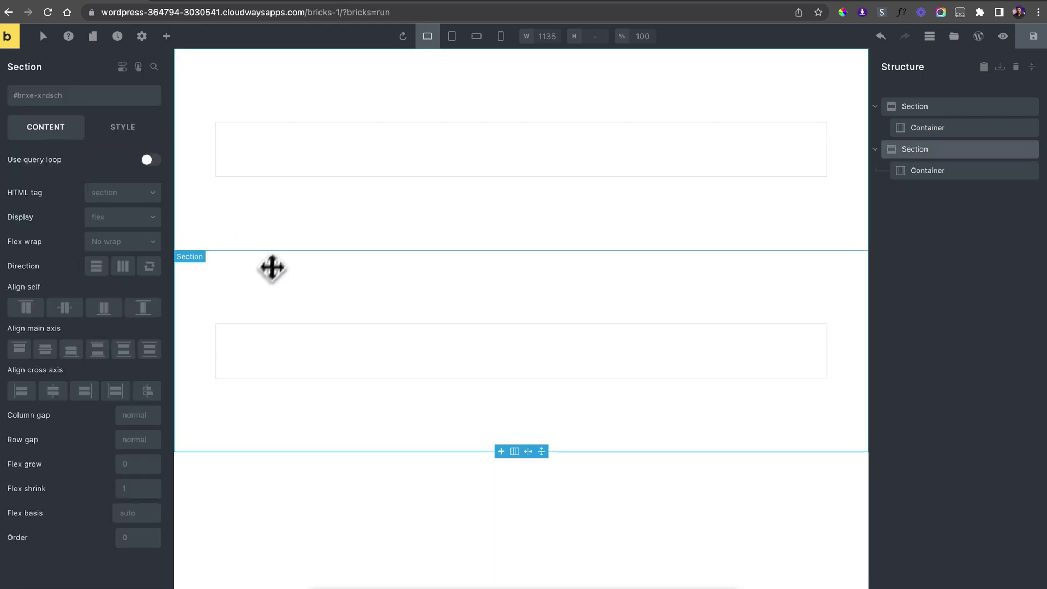
# - Compare the content settings of the two sections and the first section's container
pyautogui.click(284, 234)
pyautogui.click(285, 273)
pyautogui.click(273, 224)
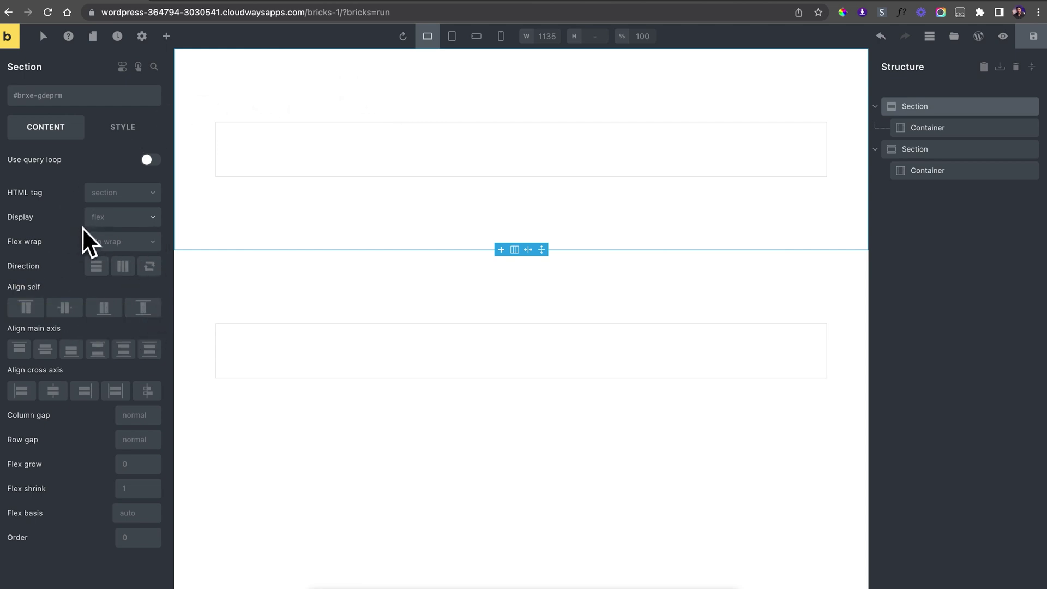
pyautogui.click(281, 164)
pyautogui.click(289, 225)
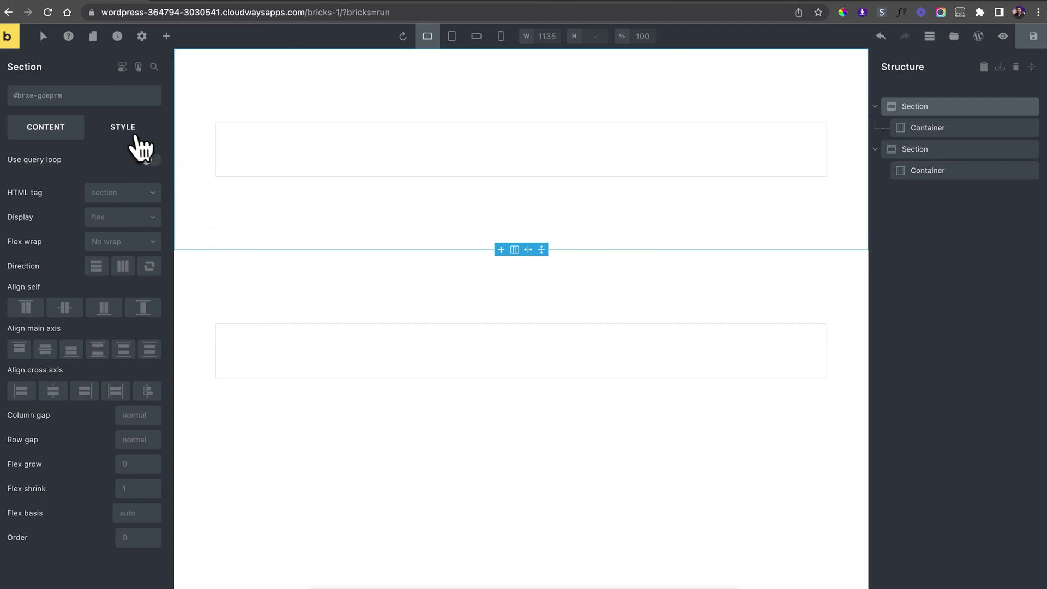
# - Examine the first section's style options, such as layout and typography, and its content settings
pyautogui.click(131, 136)
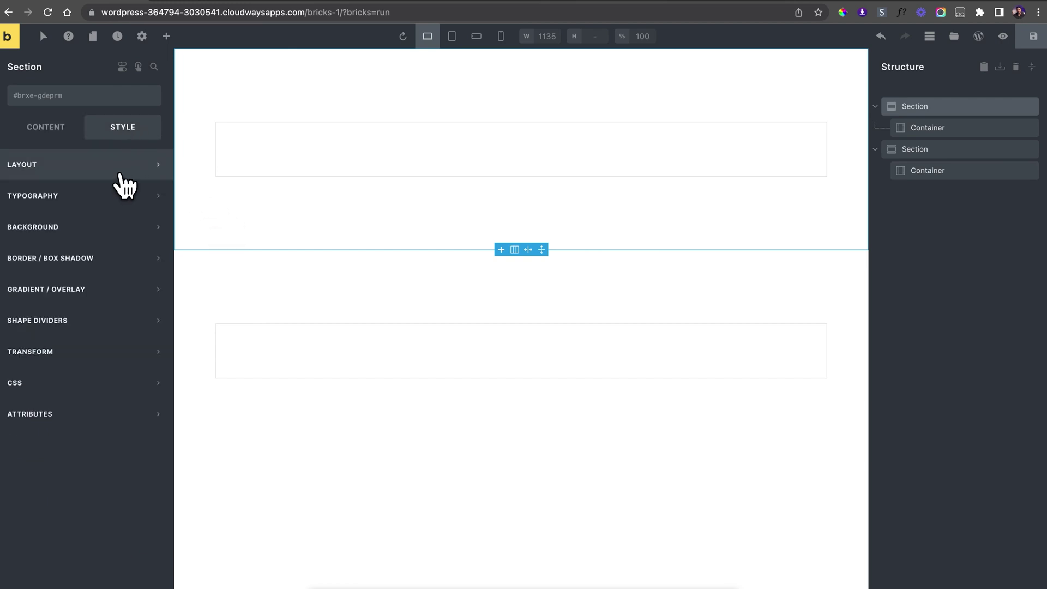
pyautogui.click(120, 174)
pyautogui.click(120, 172)
pyautogui.click(119, 191)
pyautogui.click(119, 192)
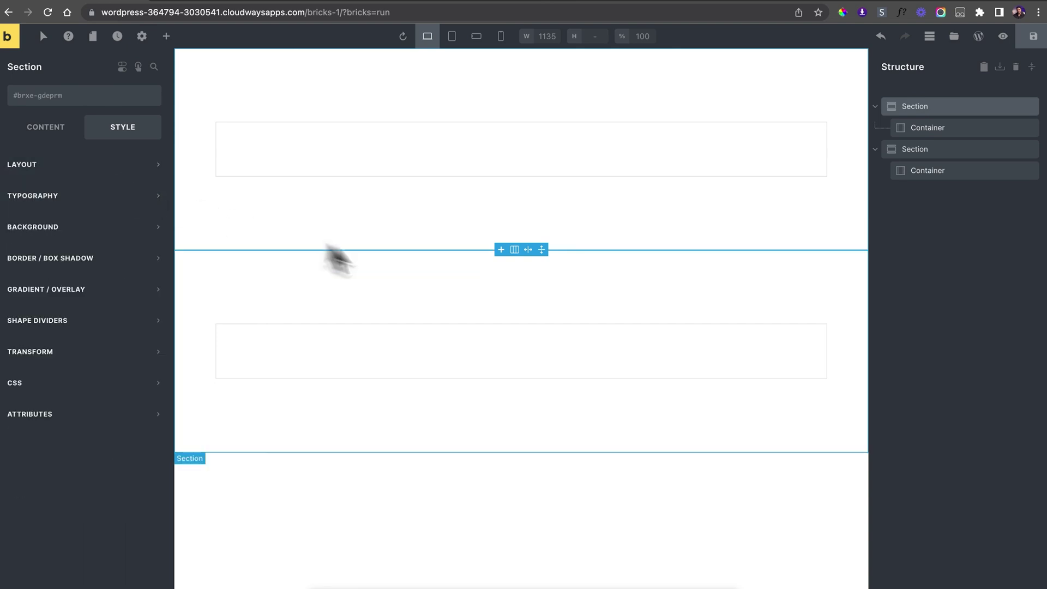
pyautogui.click(64, 135)
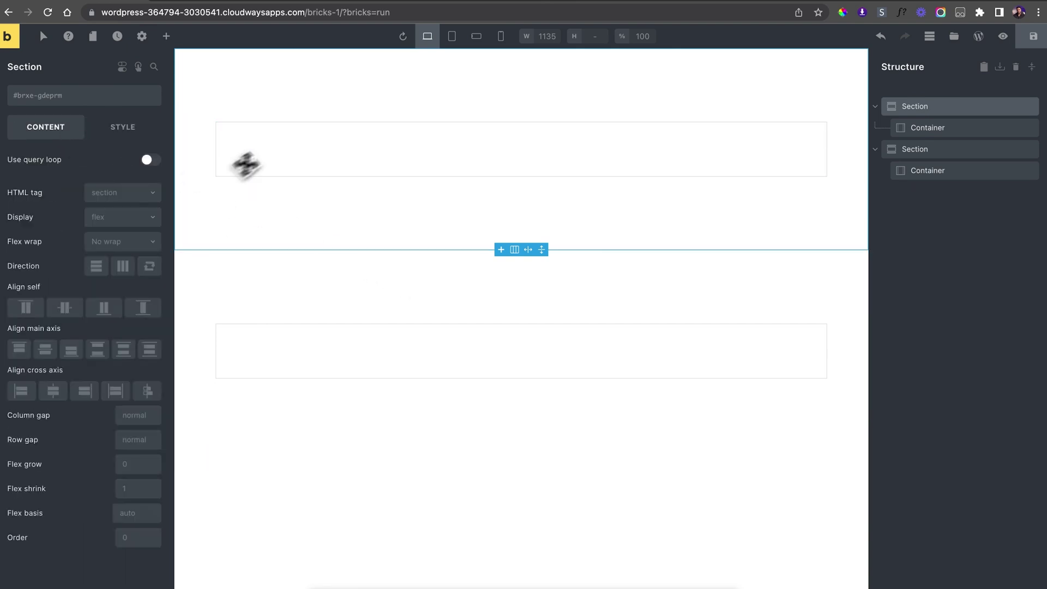
pyautogui.click(123, 266)
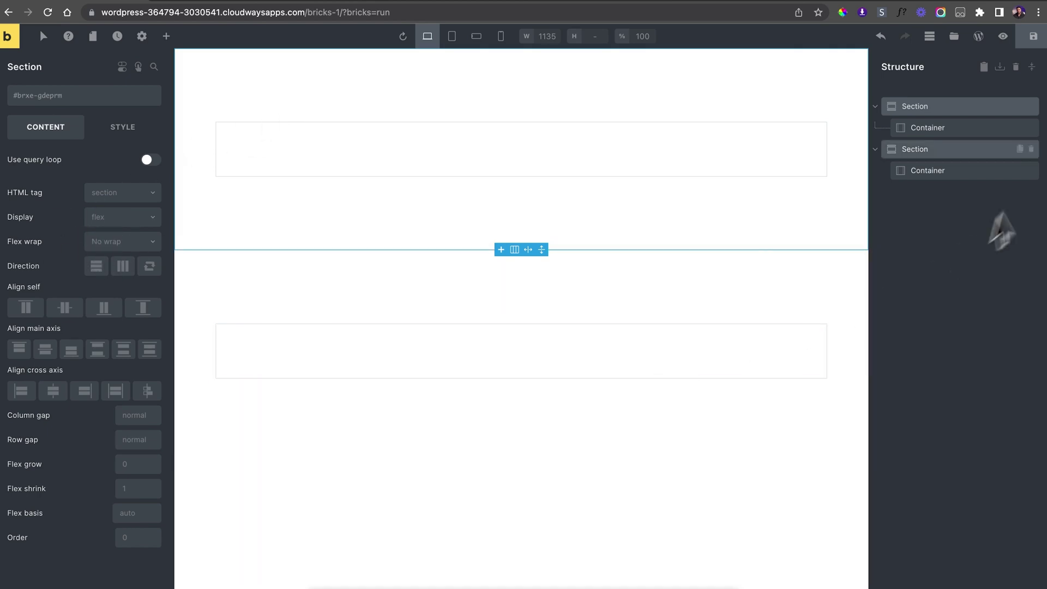
# - Browse the list of available elements, from the layout and basic groups down to the media and WordPress groups
pyautogui.click(166, 36)
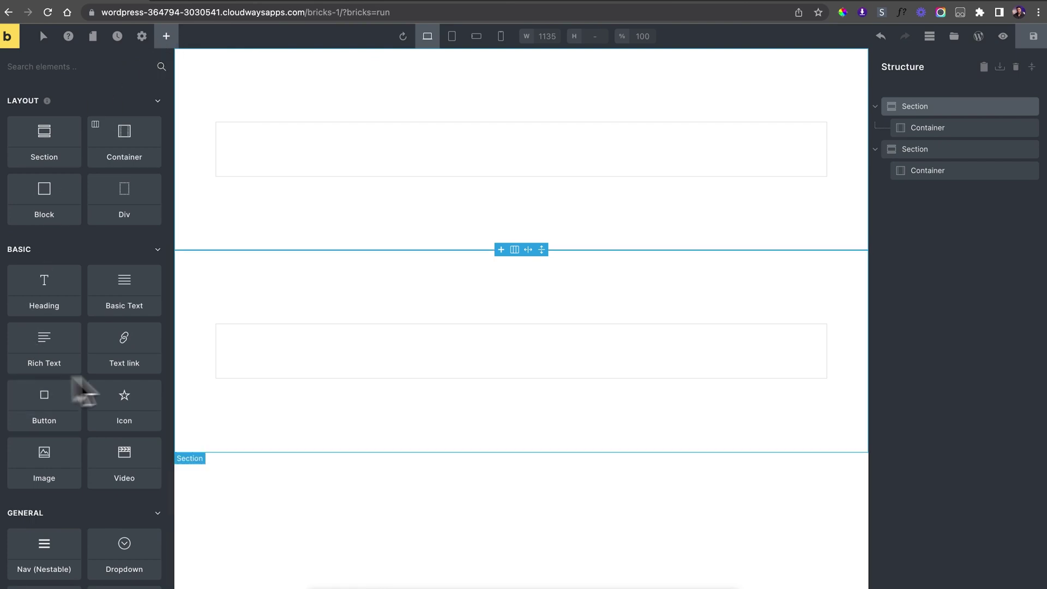
pyautogui.scroll(-8, 68, 360)
pyautogui.scroll(-8, 122, 366)
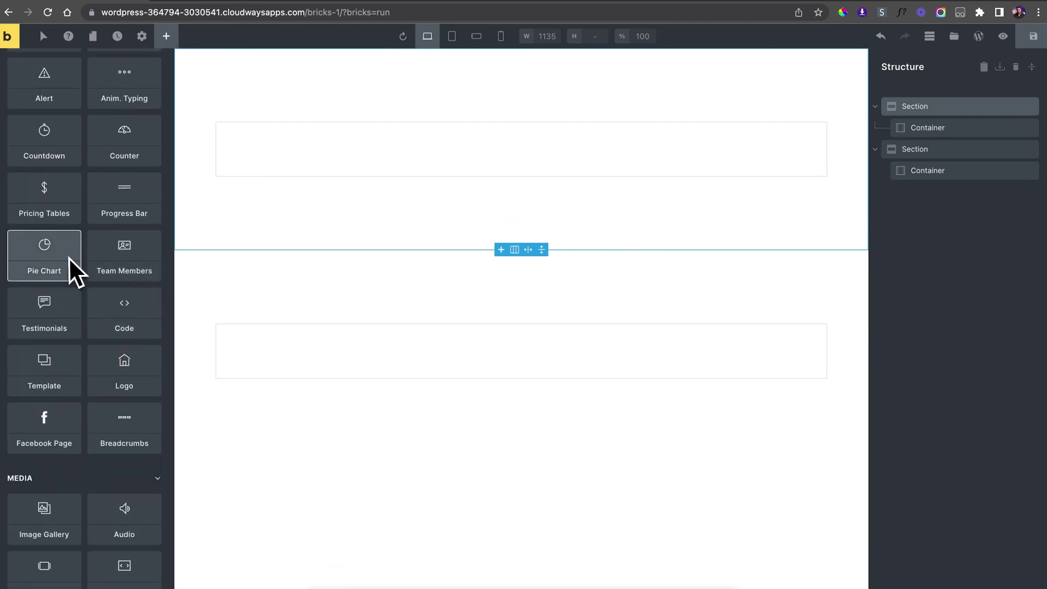
pyautogui.scroll(-8, 71, 270)
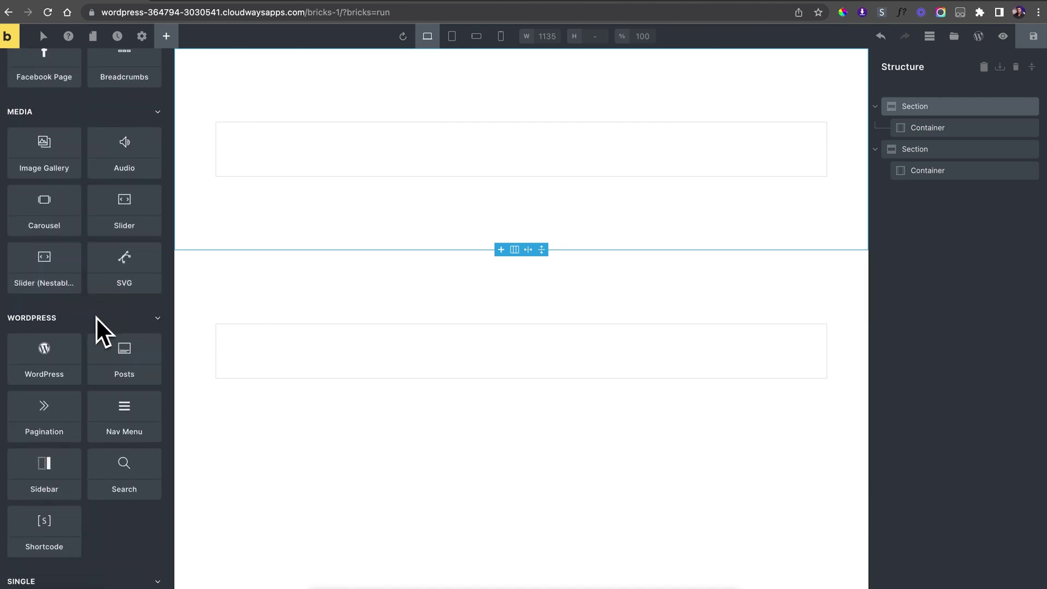
pyautogui.scroll(20, 96, 319)
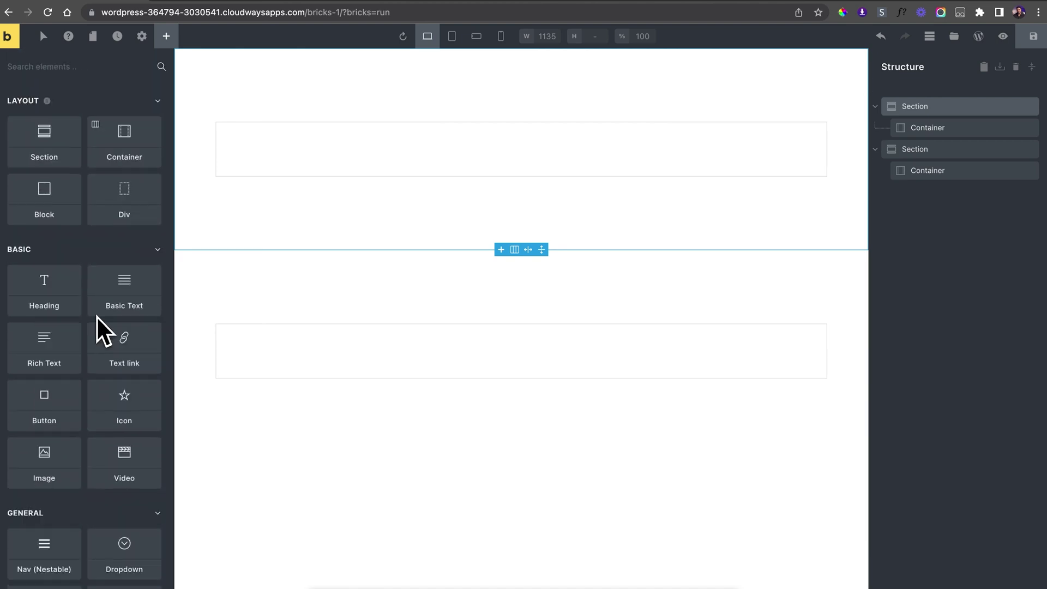
# - Delete the second section with its container and select the remaining section
pyautogui.click(1031, 148)
pyautogui.click(709, 166)
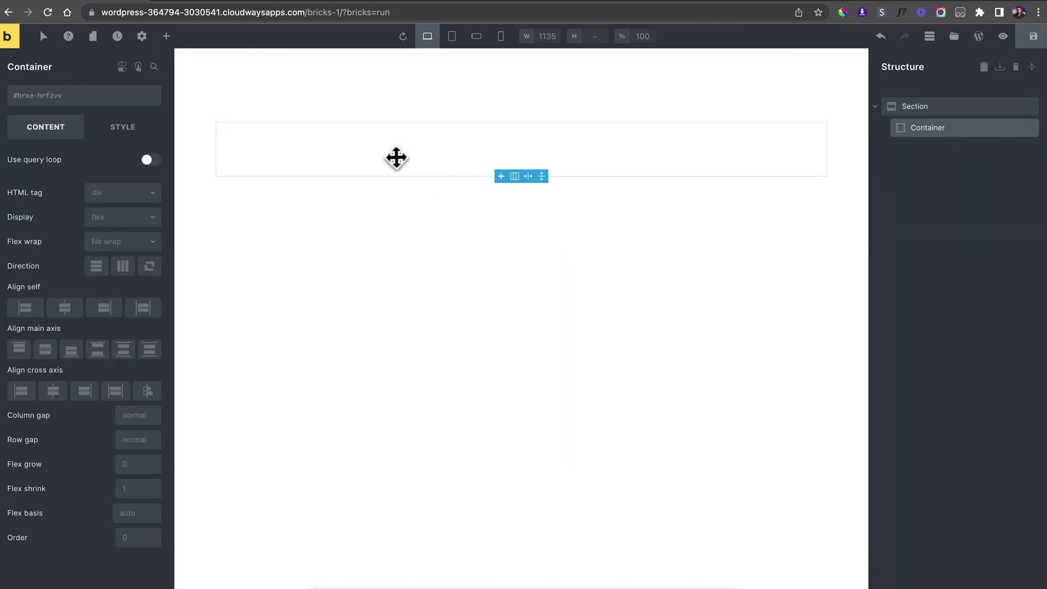
pyautogui.click(363, 202)
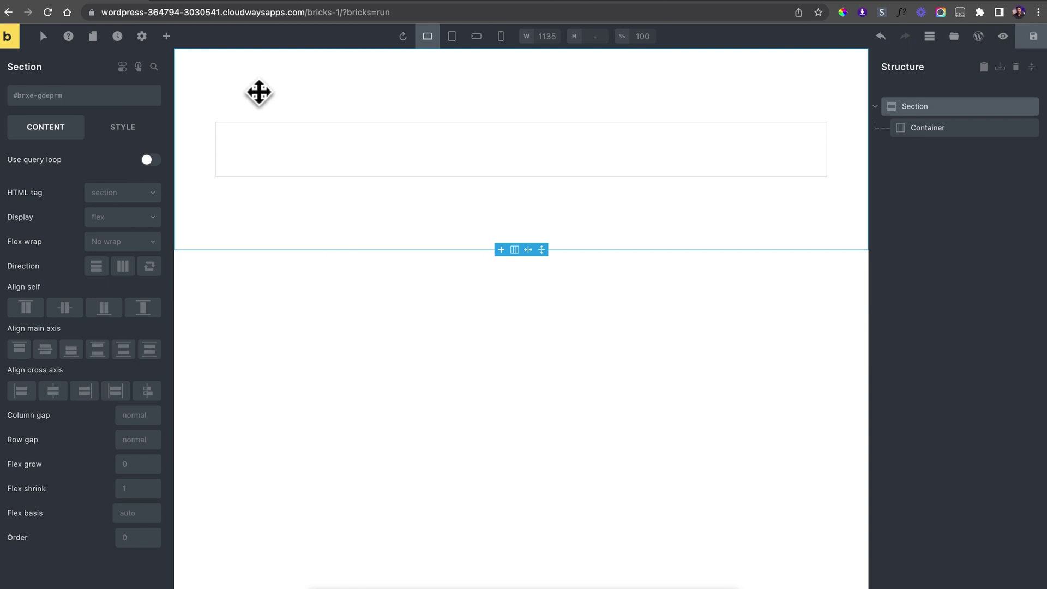
# - Inspect the remaining section and its inner container by selecting them in turn
pyautogui.click(952, 133)
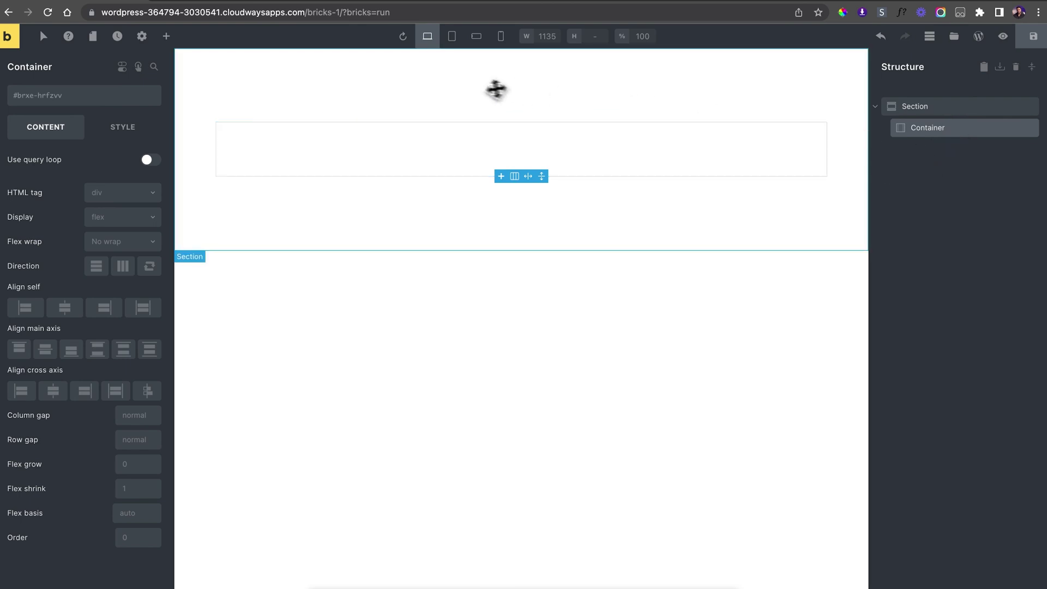
pyautogui.click(480, 88)
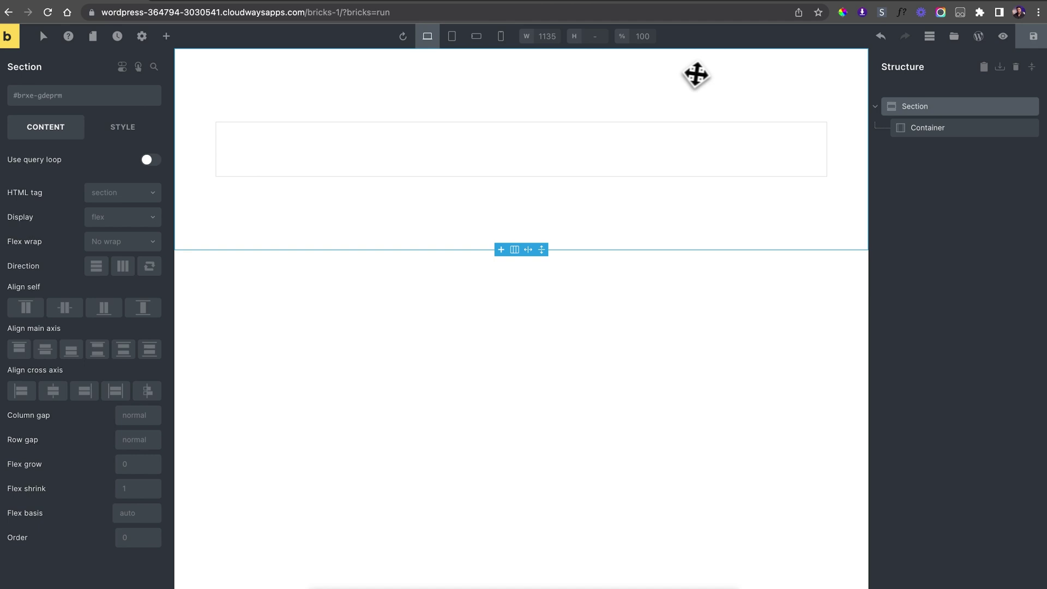
pyautogui.click(392, 147)
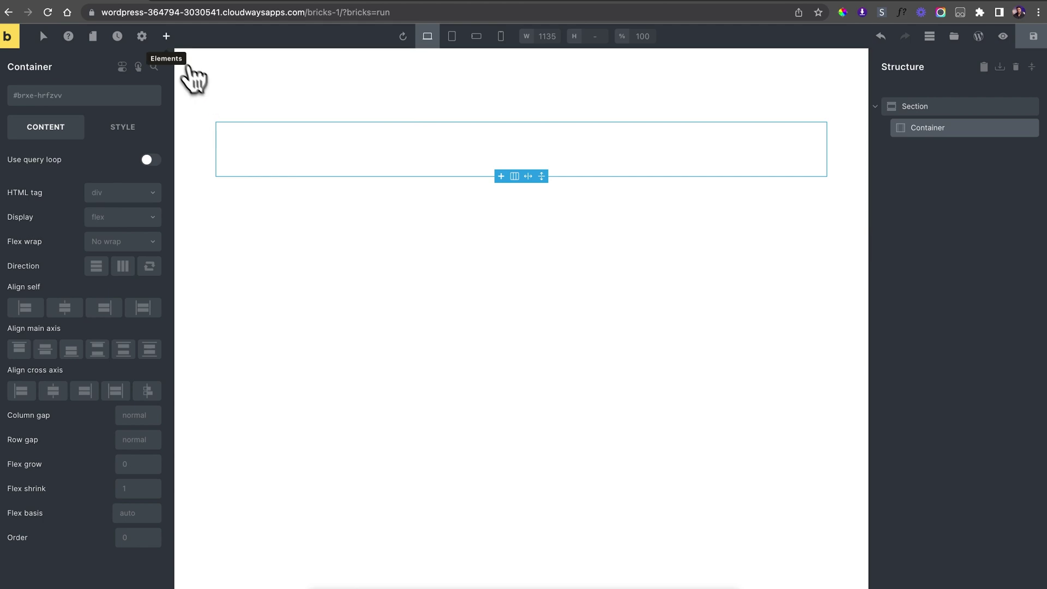
# - Review the section element's defaults in the theme styles
pyautogui.click(143, 37)
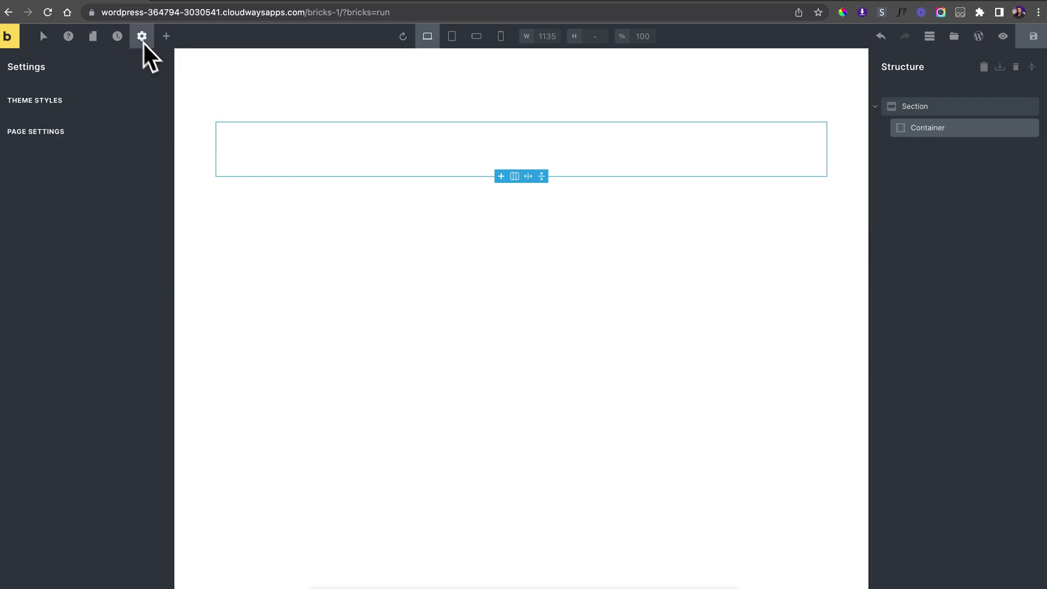
pyautogui.click(62, 98)
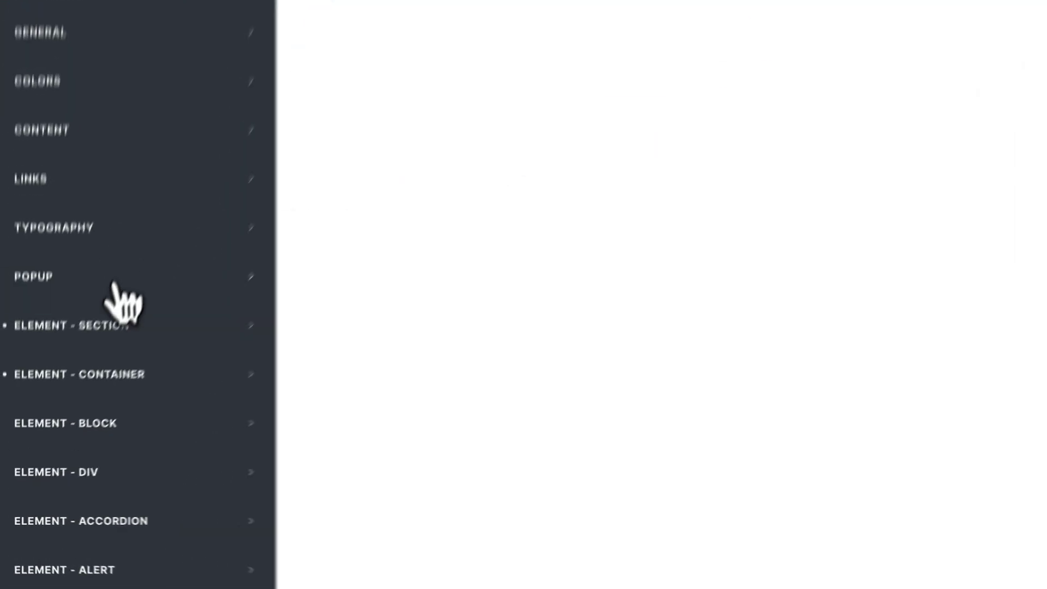
pyautogui.click(65, 397)
pyautogui.scroll(-10, 229, 355)
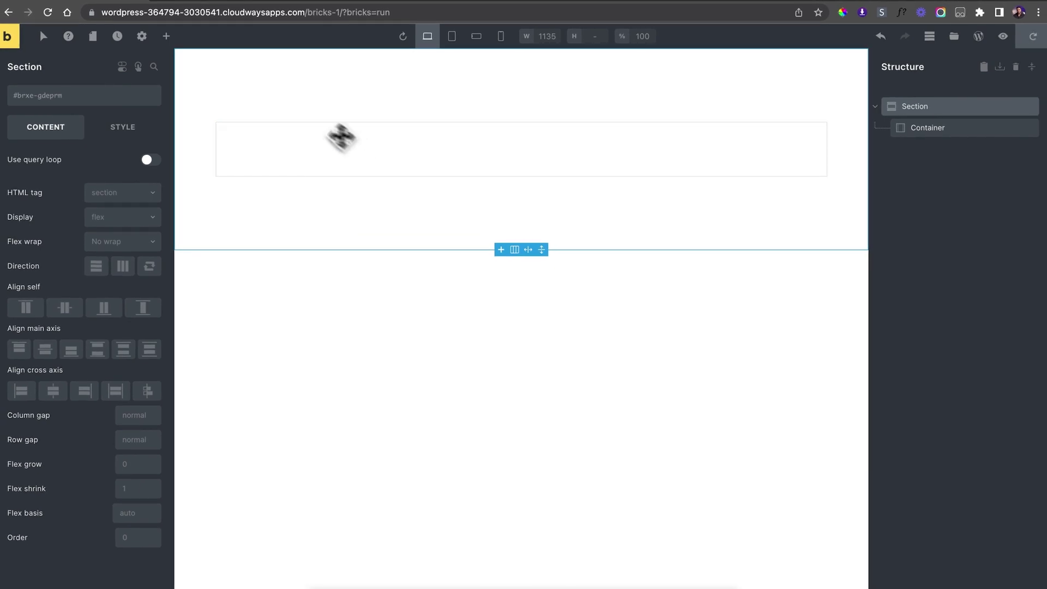
# - Open the typography settings of the Lighthouse theme style
pyautogui.click(173, 37)
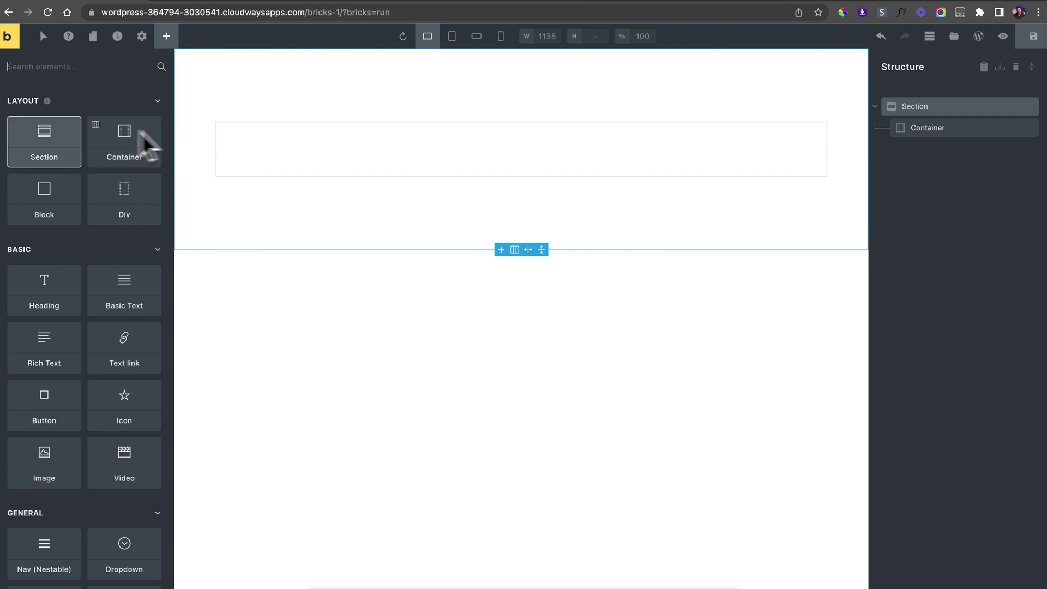
pyautogui.click(143, 39)
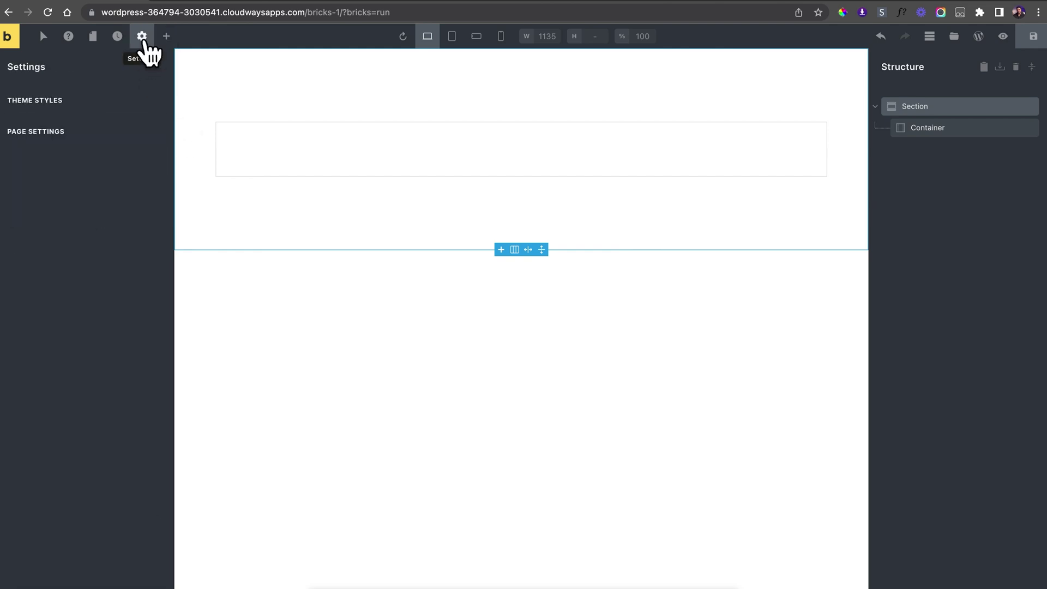
pyautogui.click(33, 100)
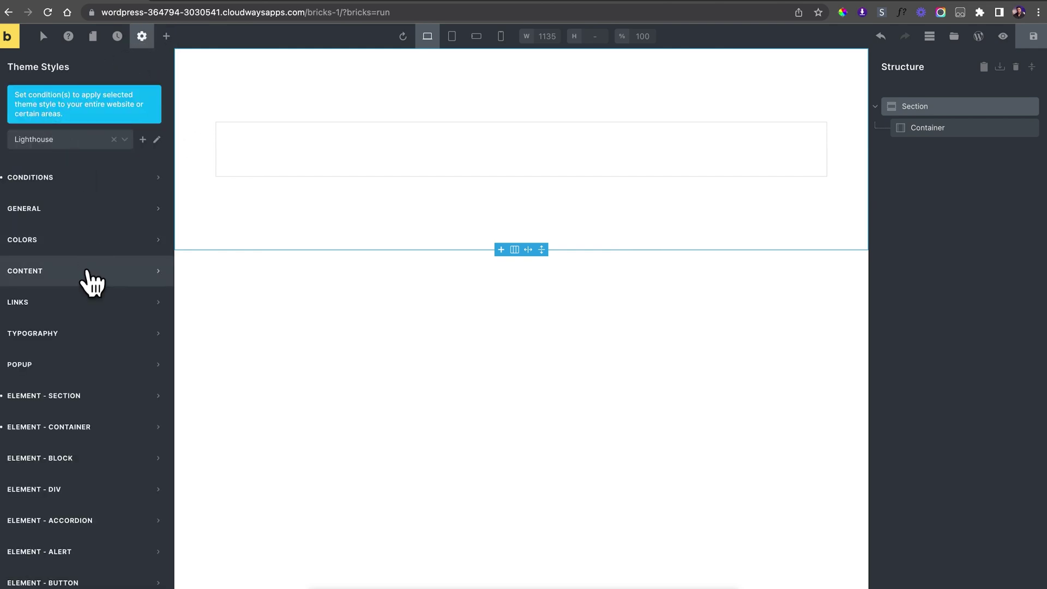
pyautogui.scroll(-3, 90, 282)
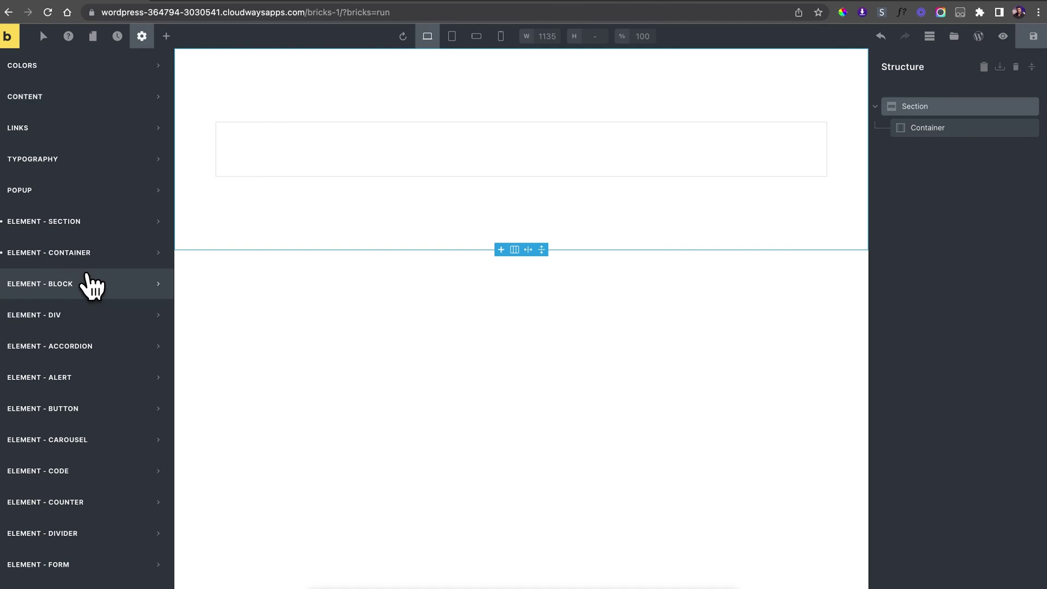
pyautogui.click(129, 160)
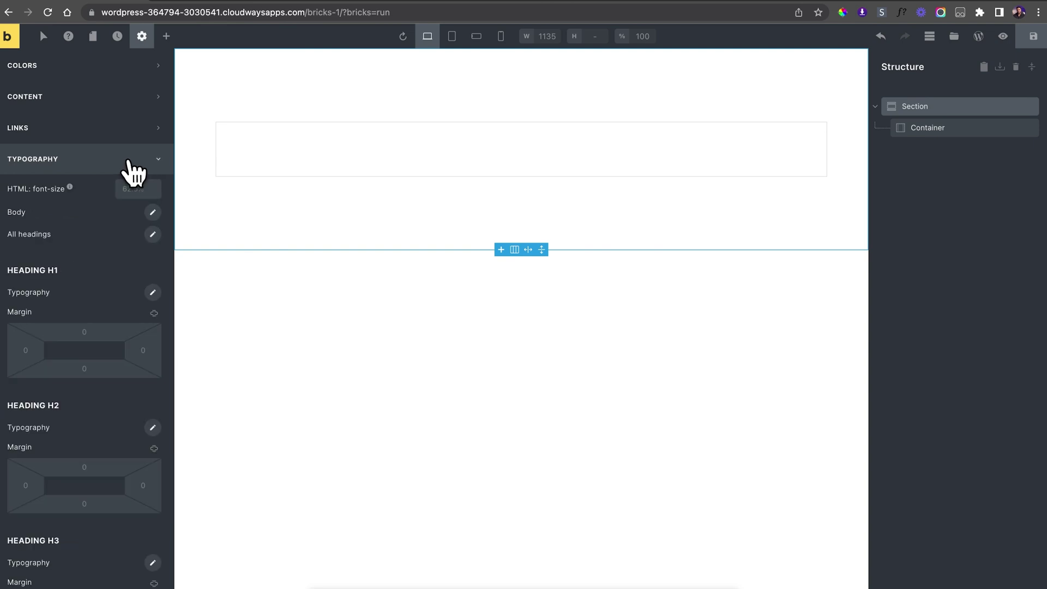
# - Review the body and heading typography settings of the theme style, and return to the section's own settings
pyautogui.scroll(-2, 110, 277)
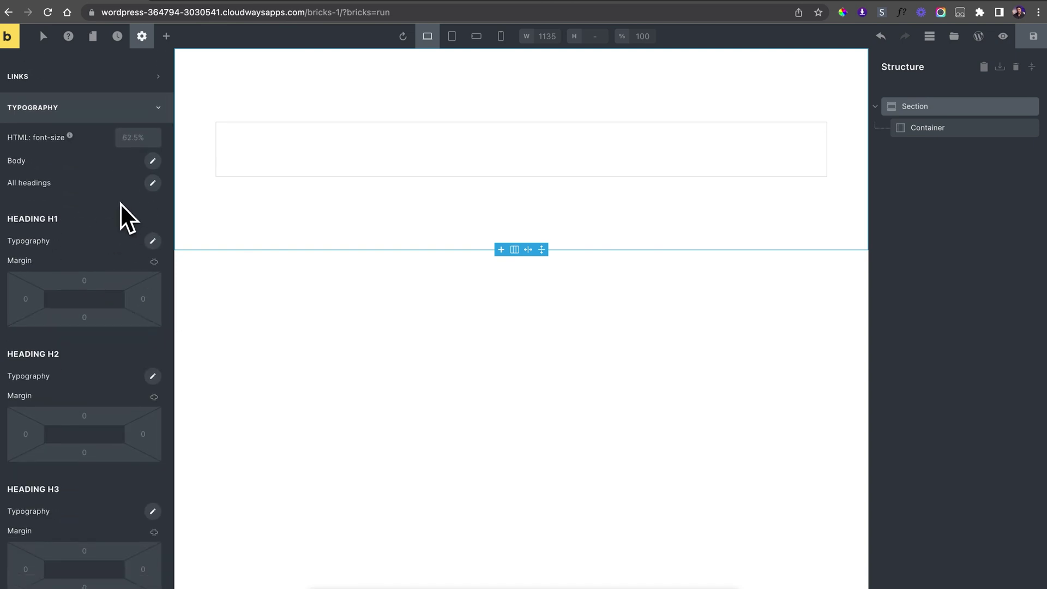
pyautogui.click(409, 236)
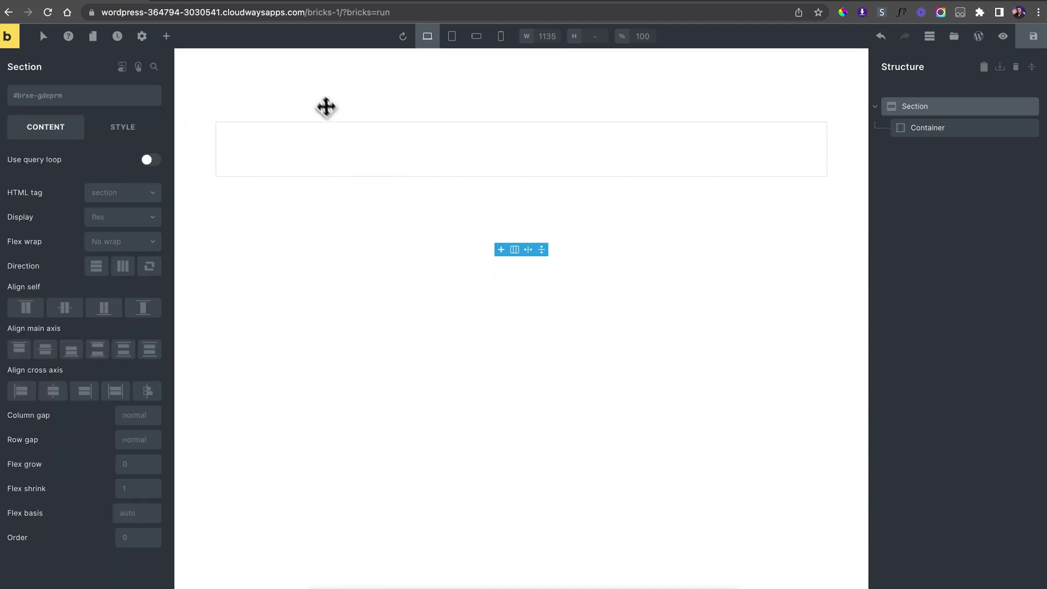
# - Insert a Block inside the section's container and inspect it by selecting the section and the block in turn
pyautogui.click(166, 36)
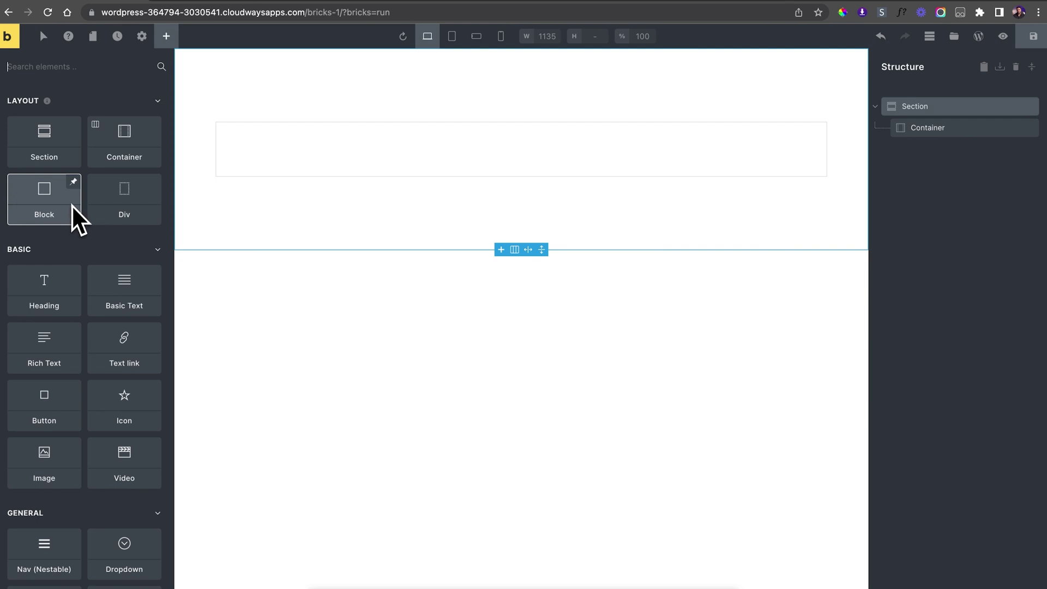
pyautogui.moveTo(72, 202); pyautogui.dragTo(290, 154)
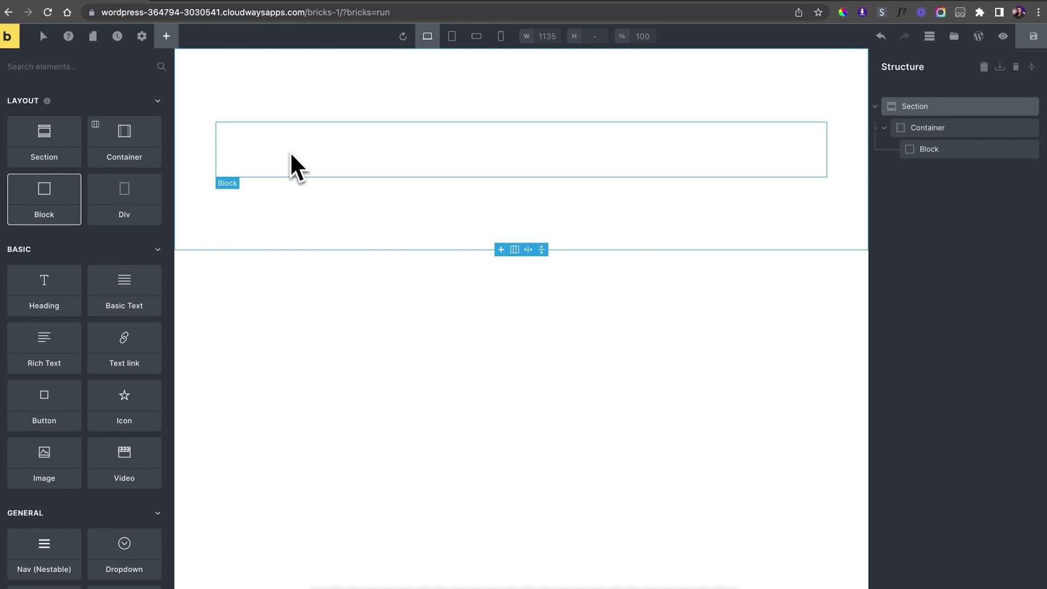
pyautogui.click(308, 197)
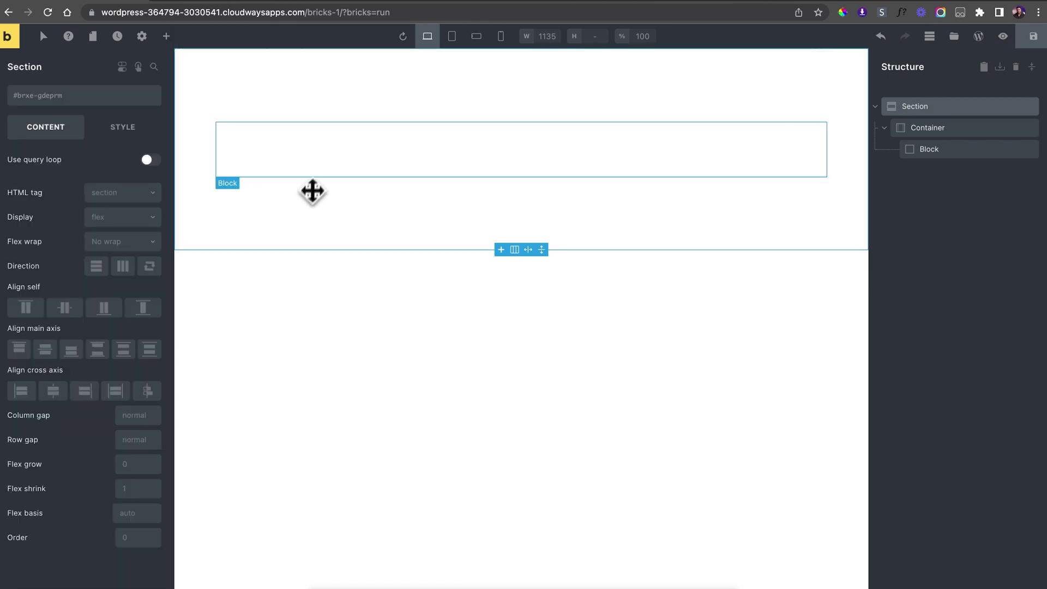
pyautogui.click(320, 161)
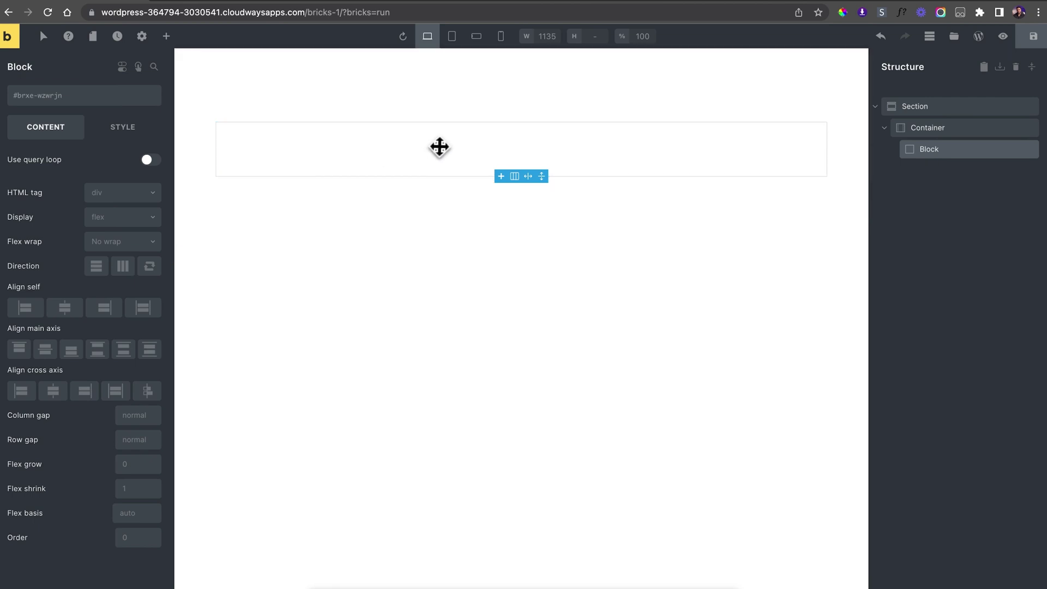
pyautogui.click(489, 80)
pyautogui.click(498, 148)
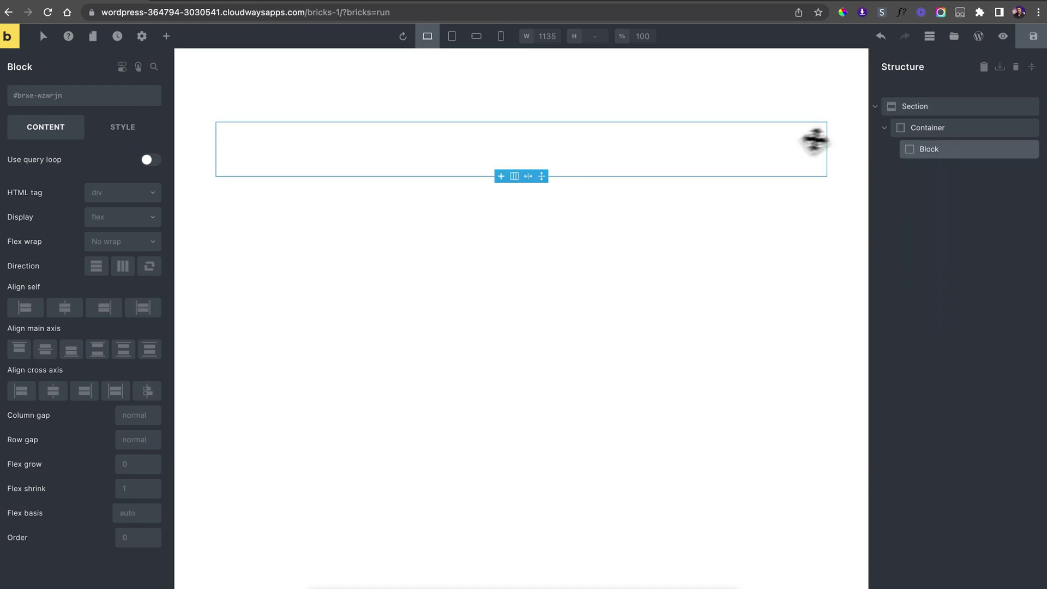
# - Try a layout of three equal columns on the container and undo it together with the inserted block
pyautogui.click(927, 128)
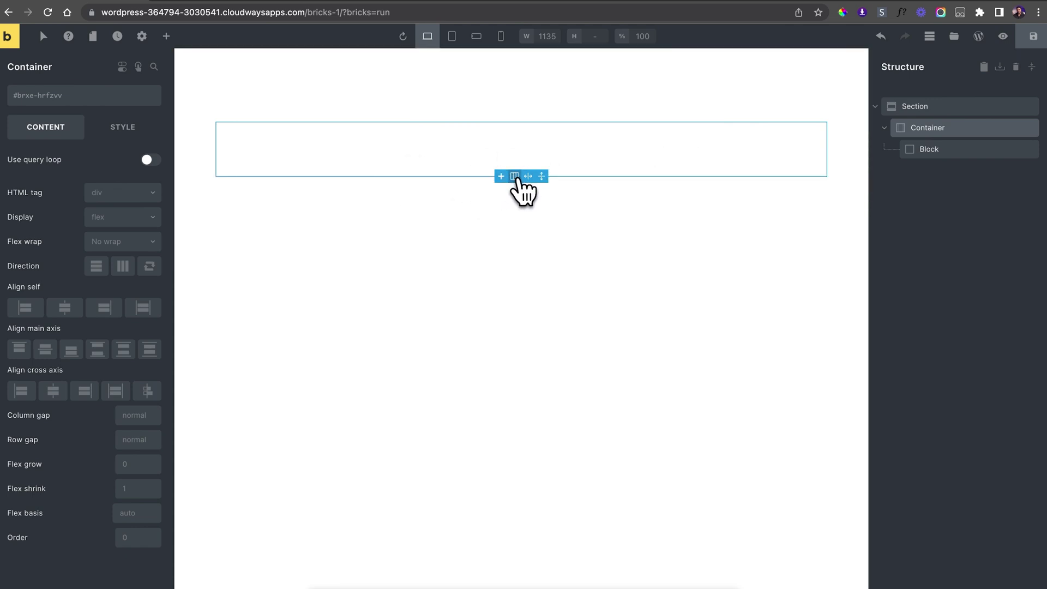
pyautogui.moveTo(515, 178)
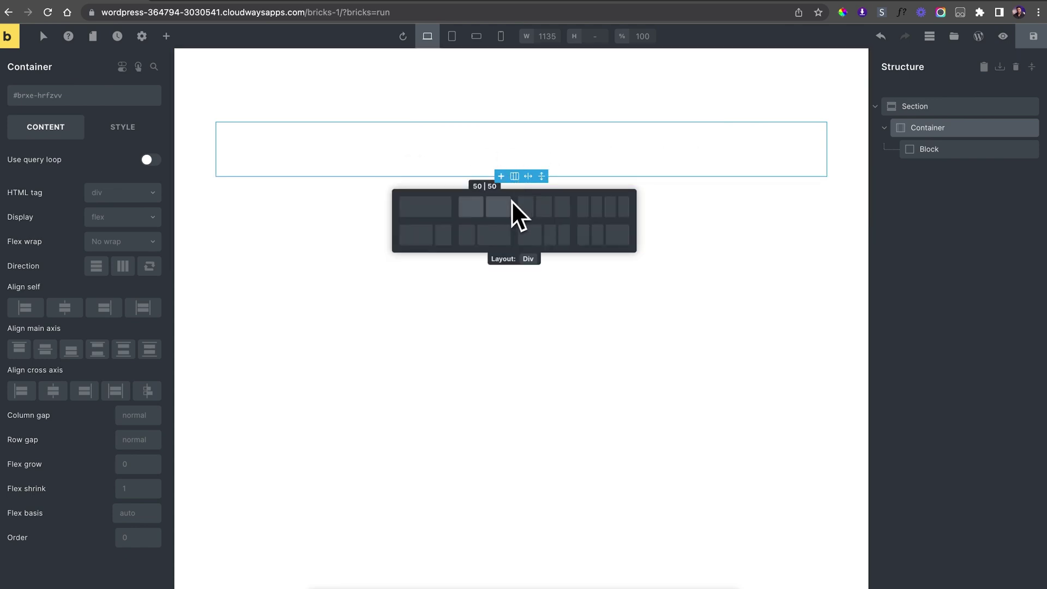
pyautogui.click(544, 213)
pyautogui.hotkey('ctrl', 'z')
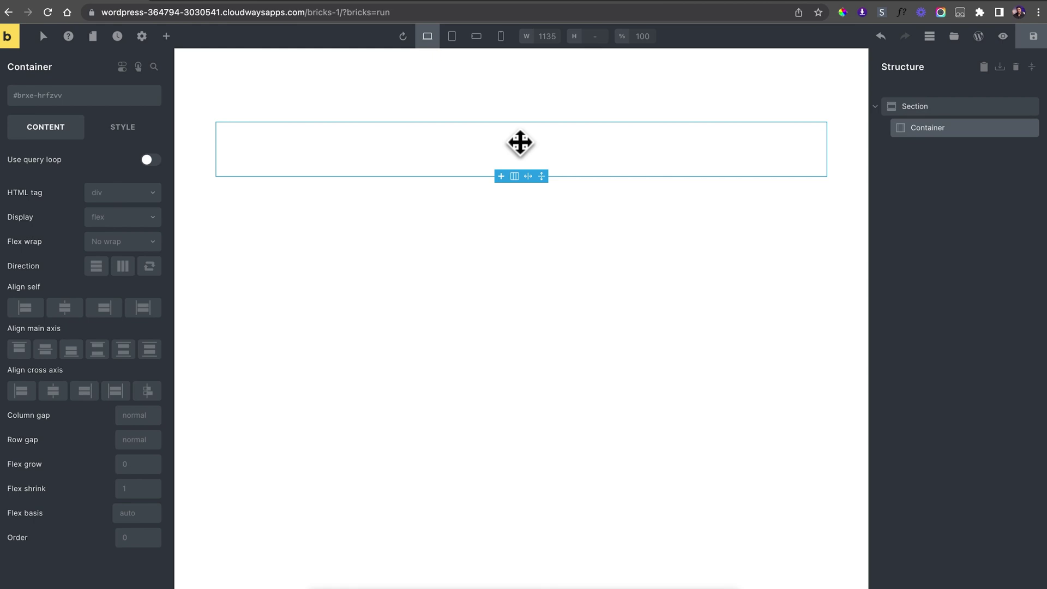
# - Inspect the section and its container, and view the available display options of the container
pyautogui.click(507, 96)
pyautogui.click(476, 153)
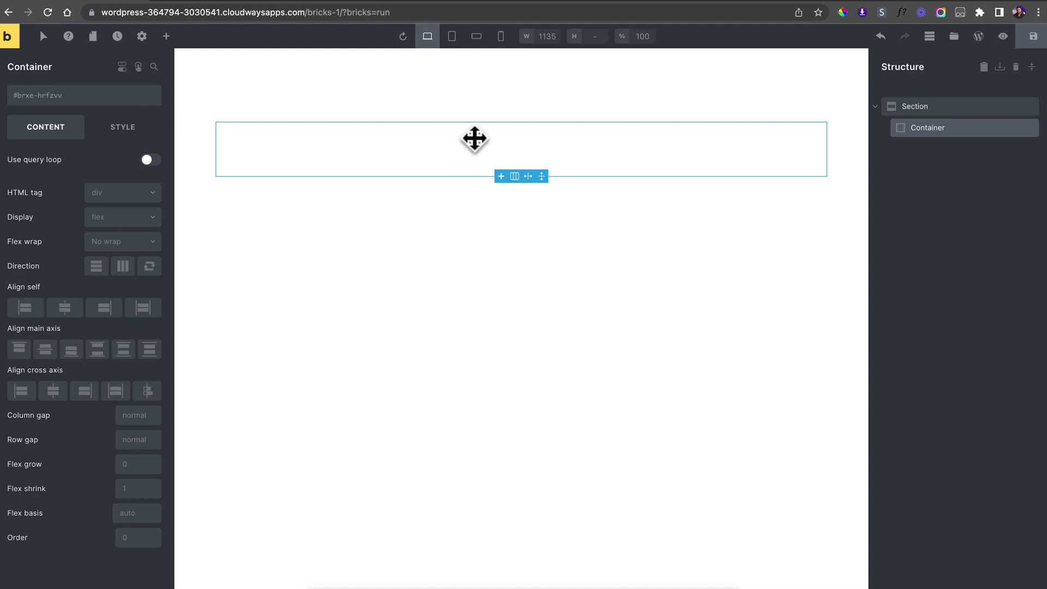
pyautogui.click(126, 218)
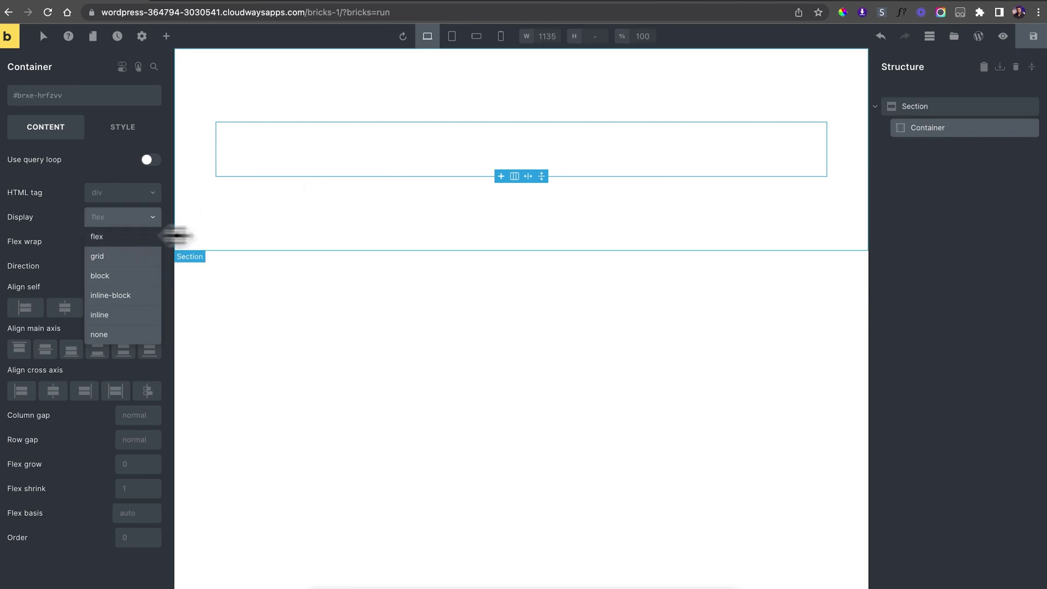
pyautogui.click(436, 191)
pyautogui.click(465, 169)
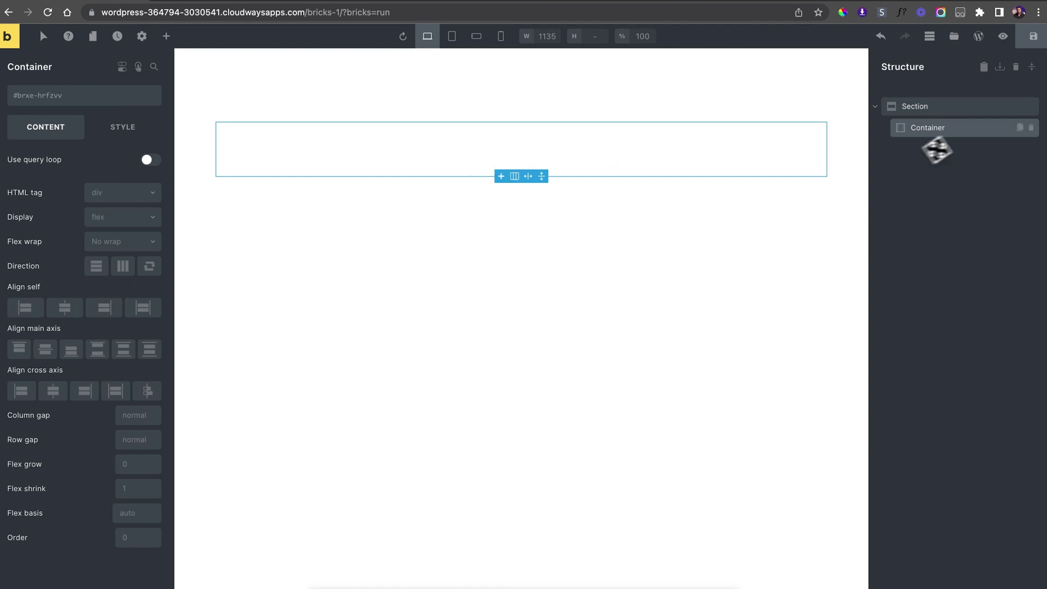
# - Apply a layout of three equal columns to the container and set the column gap and row gap to 100
pyautogui.click(514, 176)
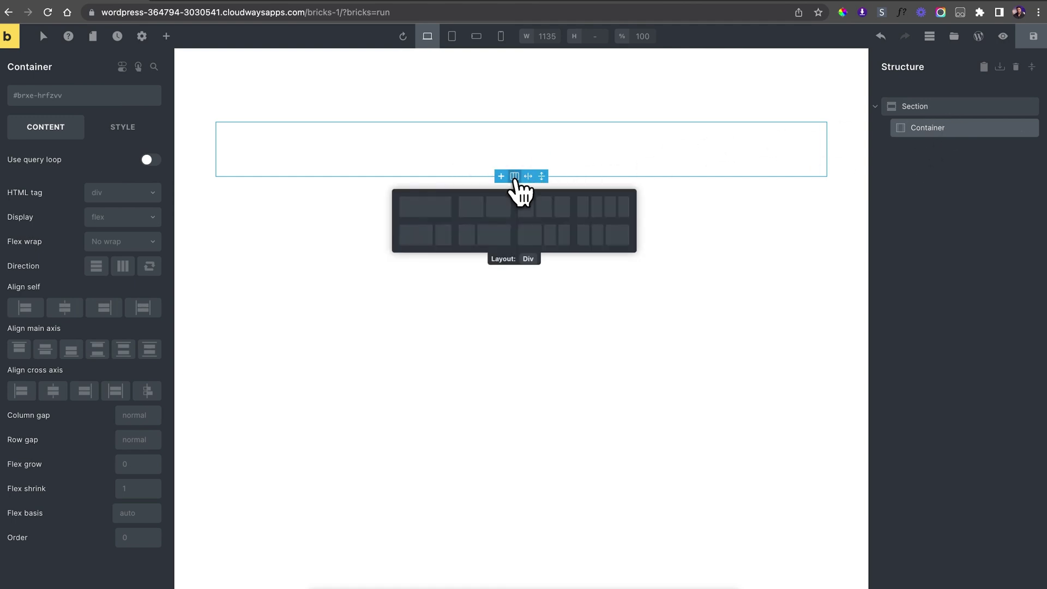
pyautogui.click(548, 207)
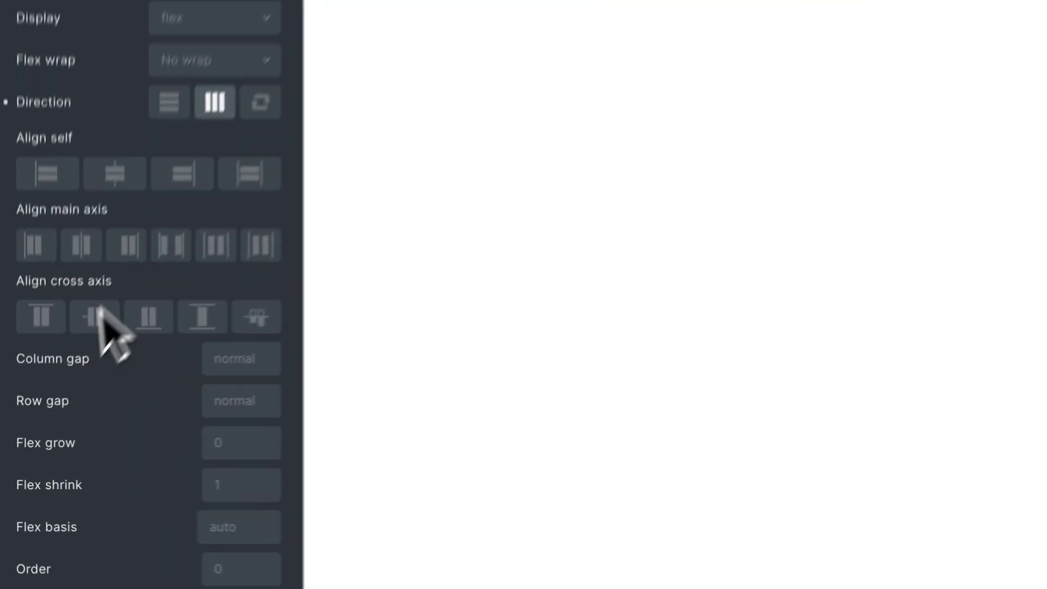
pyautogui.click(247, 359)
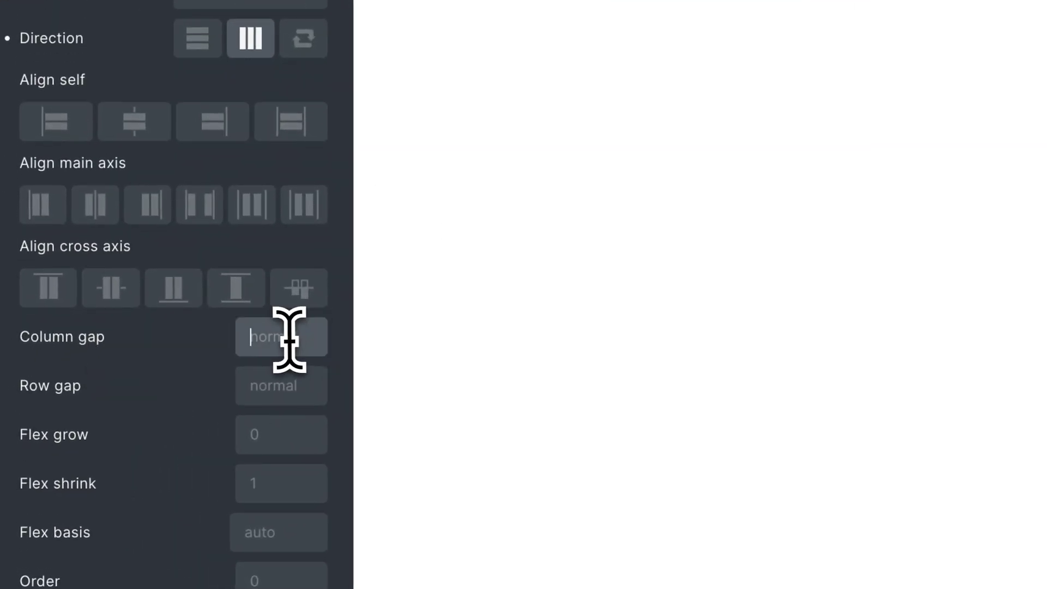
pyautogui.write('100')
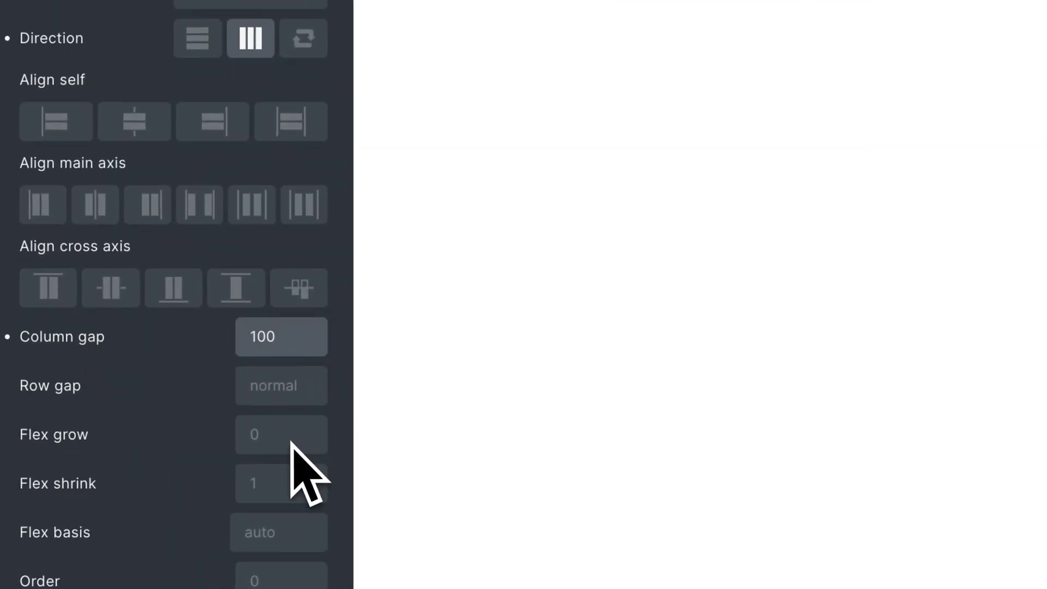
pyautogui.click(288, 394)
pyautogui.write('100')
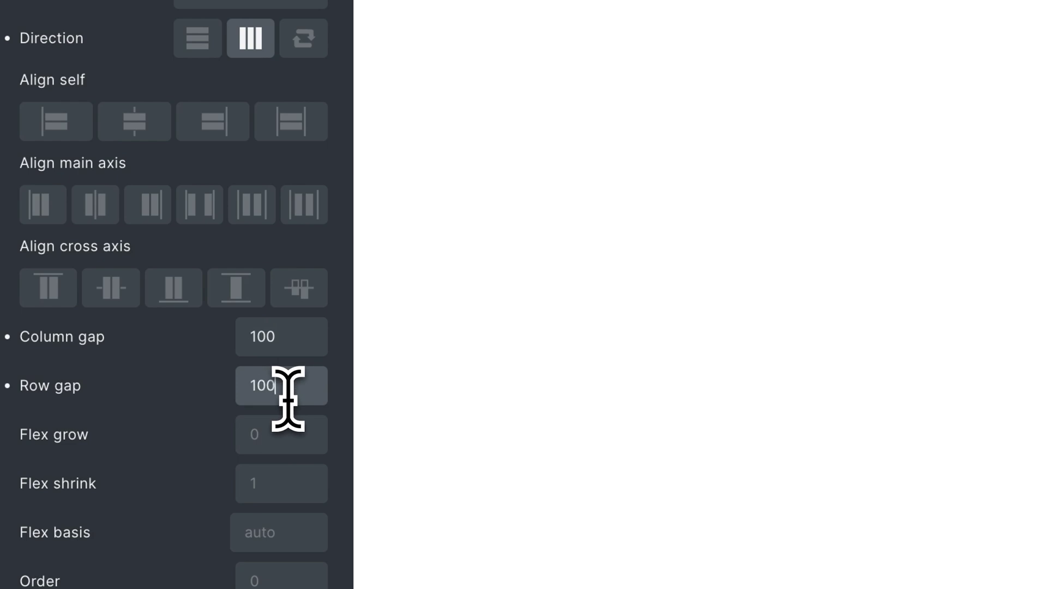
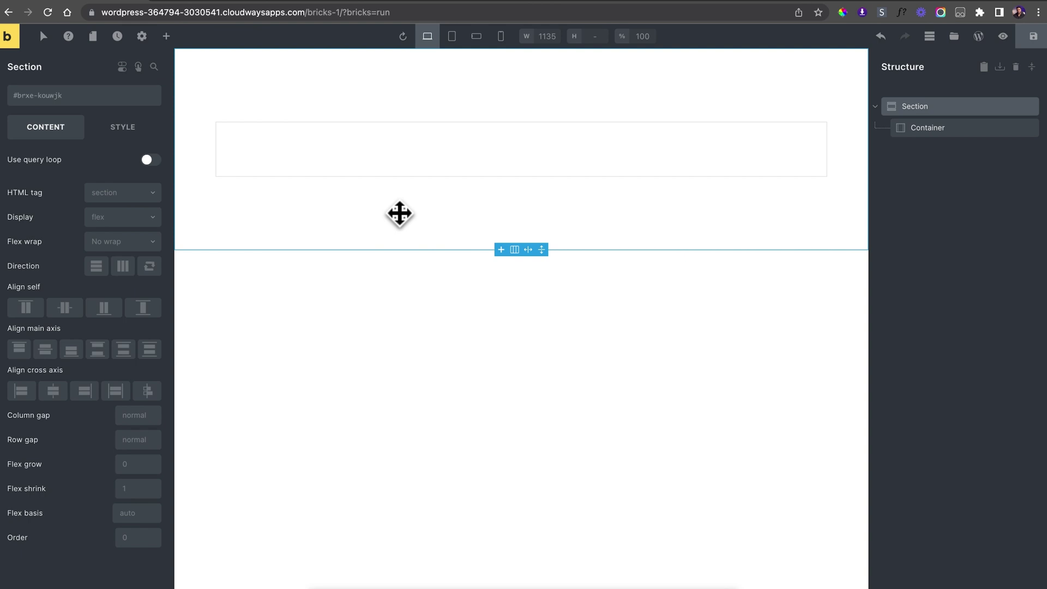
# - Add a new CSS class named section-dark to the section
pyautogui.click(61, 106)
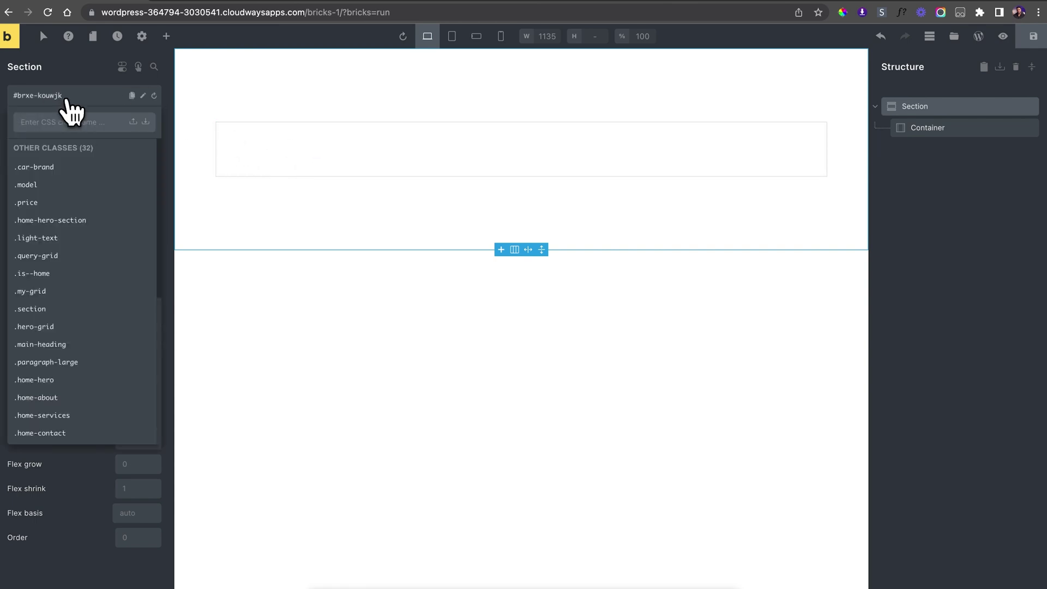
pyautogui.write('section-dark')
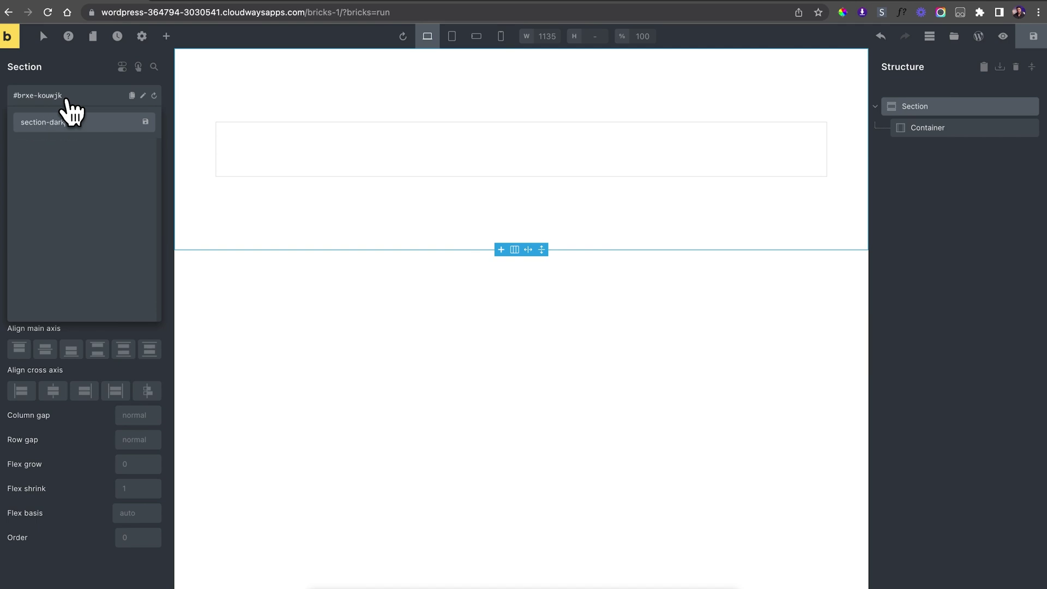
pyautogui.press('Return')
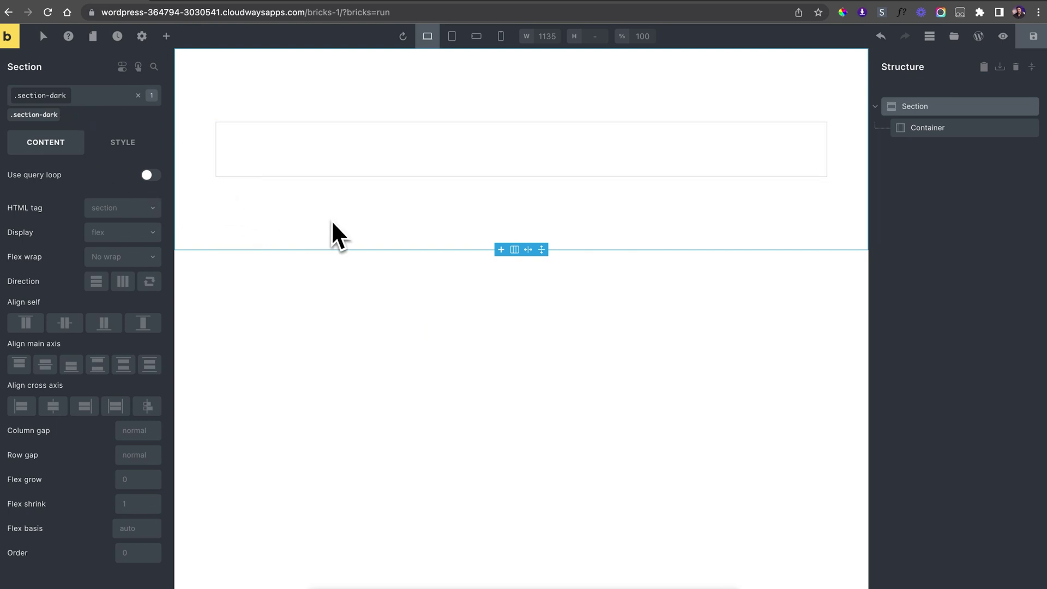
# - Set the background color of the section-dark class to the dark grey #212121
pyautogui.click(136, 146)
pyautogui.click(109, 242)
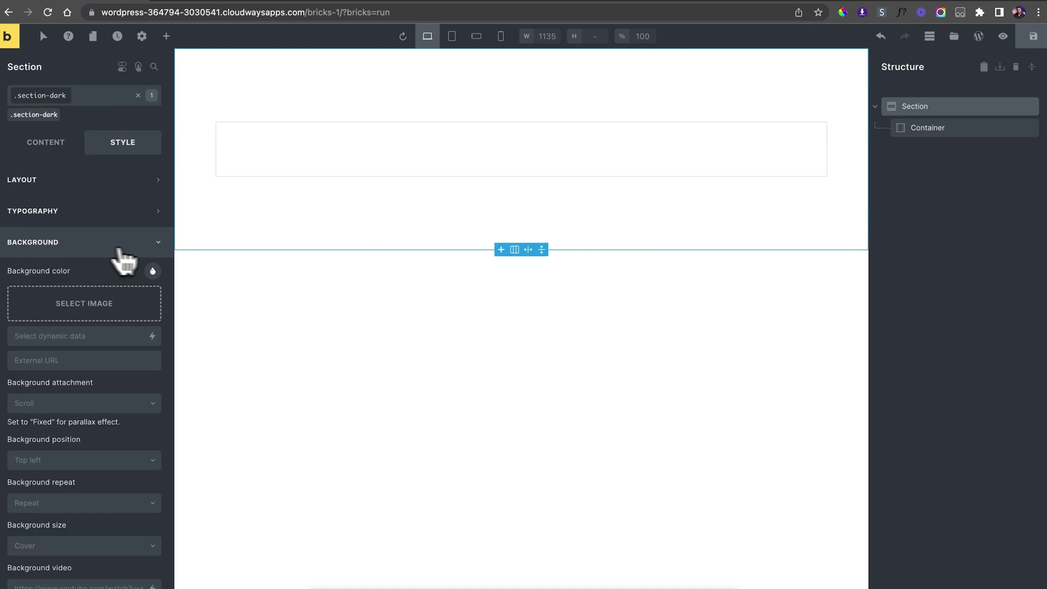
pyautogui.click(155, 272)
pyautogui.click(111, 299)
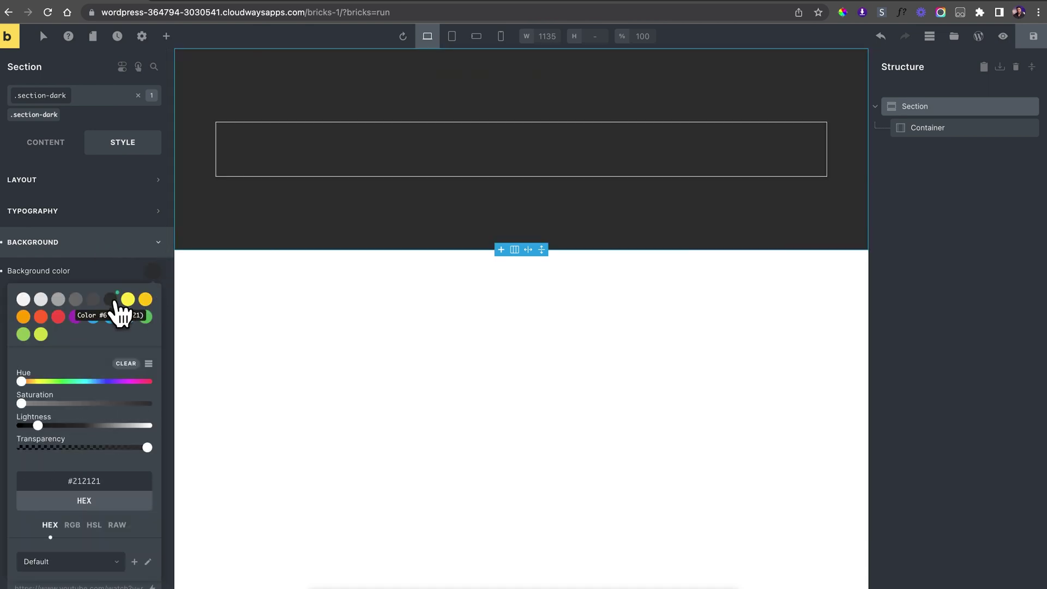
pyautogui.click(279, 279)
pyautogui.click(313, 232)
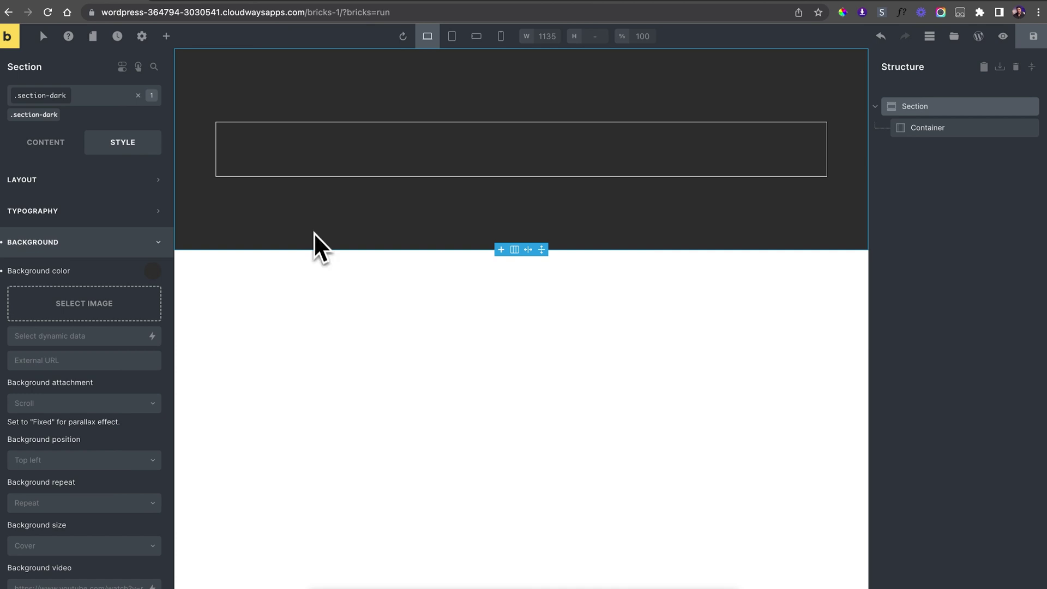
# - Add a second section below the dark section and select it
pyautogui.click(293, 299)
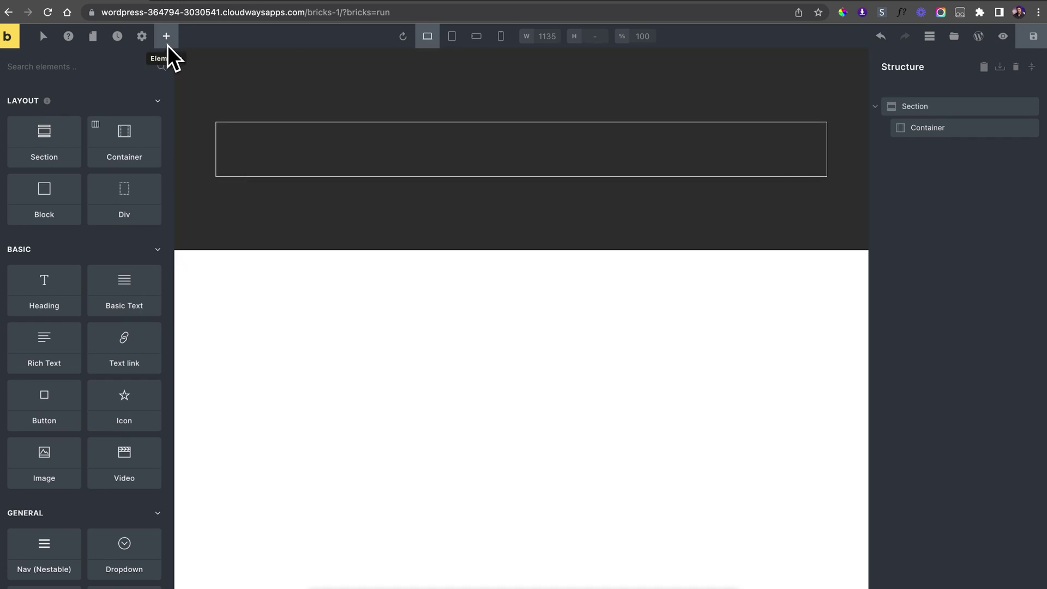
pyautogui.click(55, 139)
pyautogui.click(318, 280)
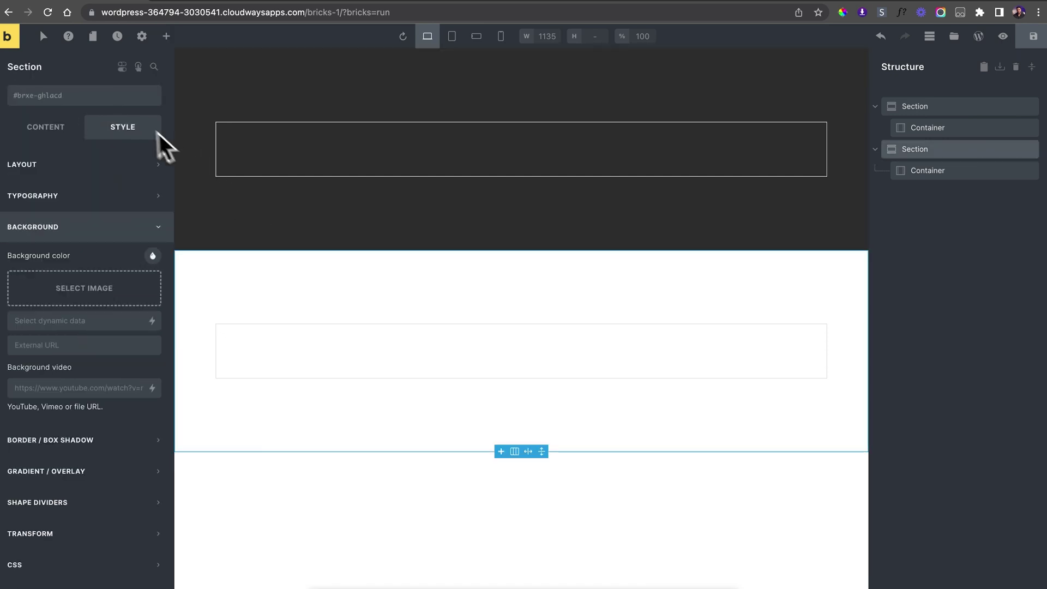
# - Try the dark grey palette color as the second section's background directly on the element, and undo it
pyautogui.click(153, 255)
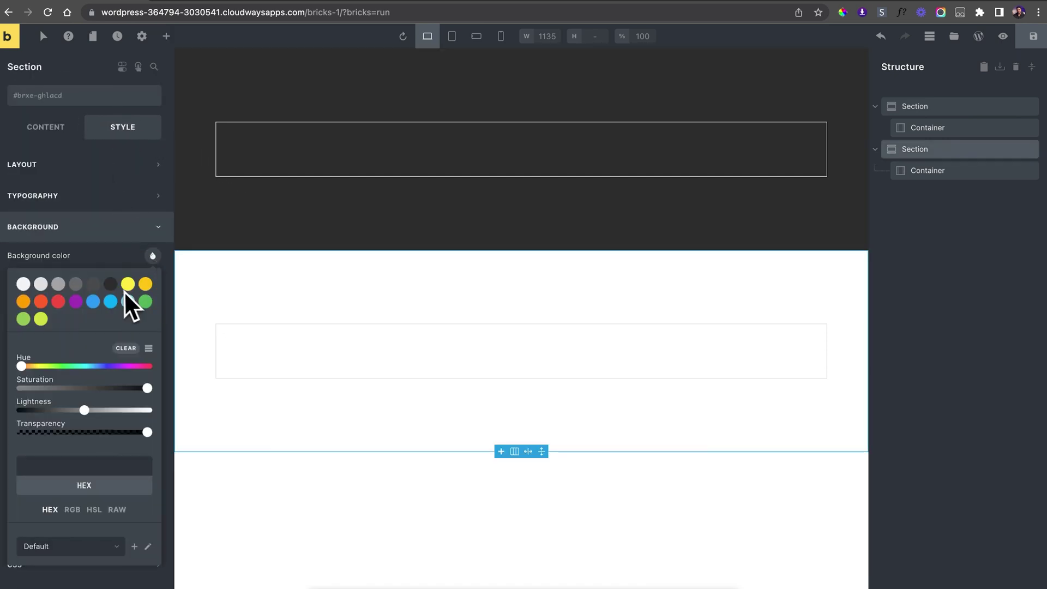
pyautogui.click(110, 284)
pyautogui.press('super+z')
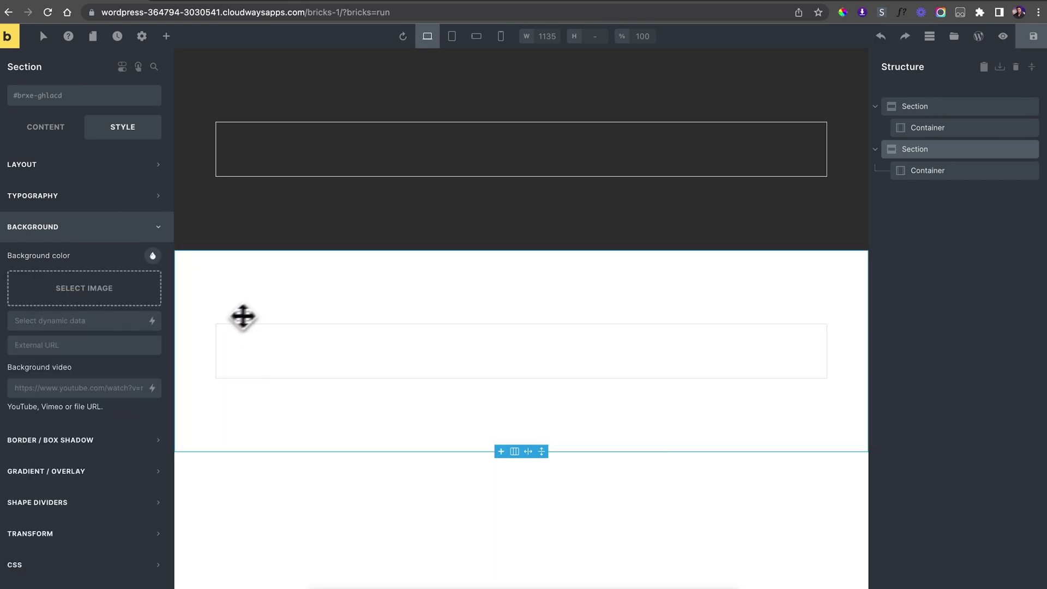
# - Duplicate the second section together with its container and select the copy below it
pyautogui.click(248, 224)
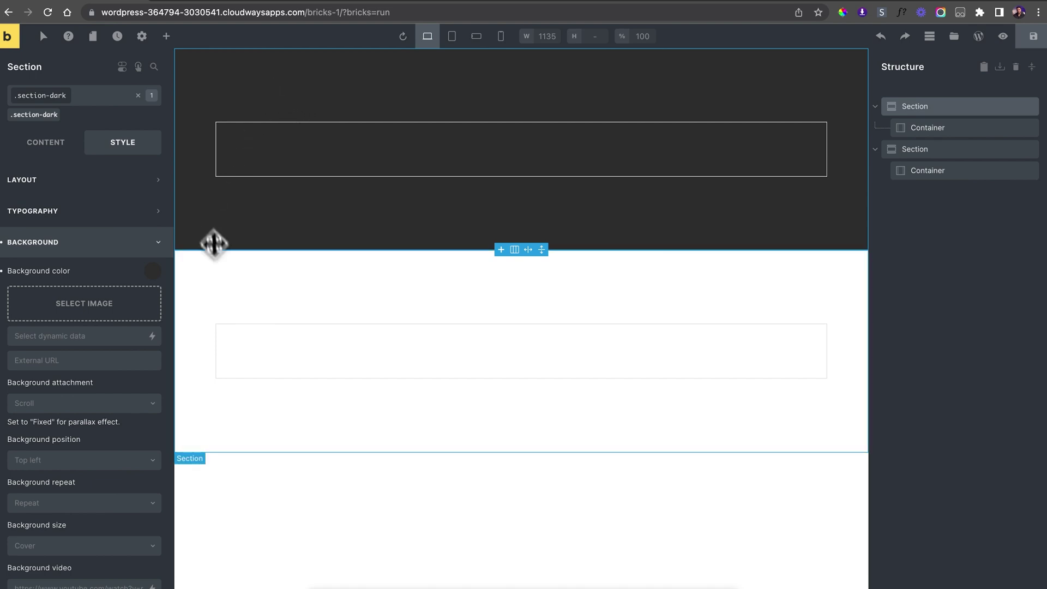
pyautogui.click(229, 274)
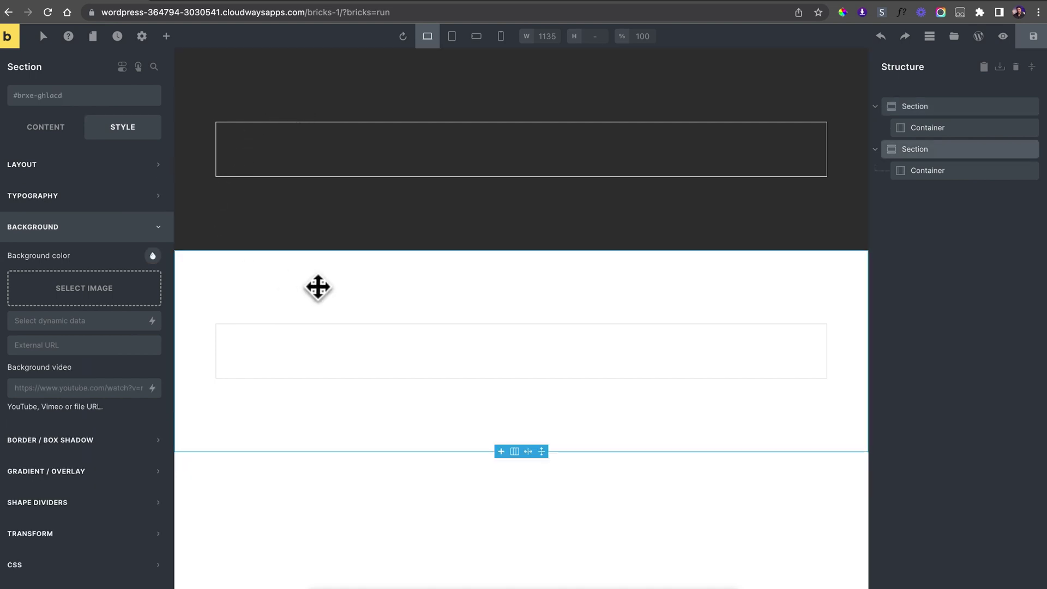
pyautogui.click(1021, 150)
pyautogui.scroll(-1, 421, 467)
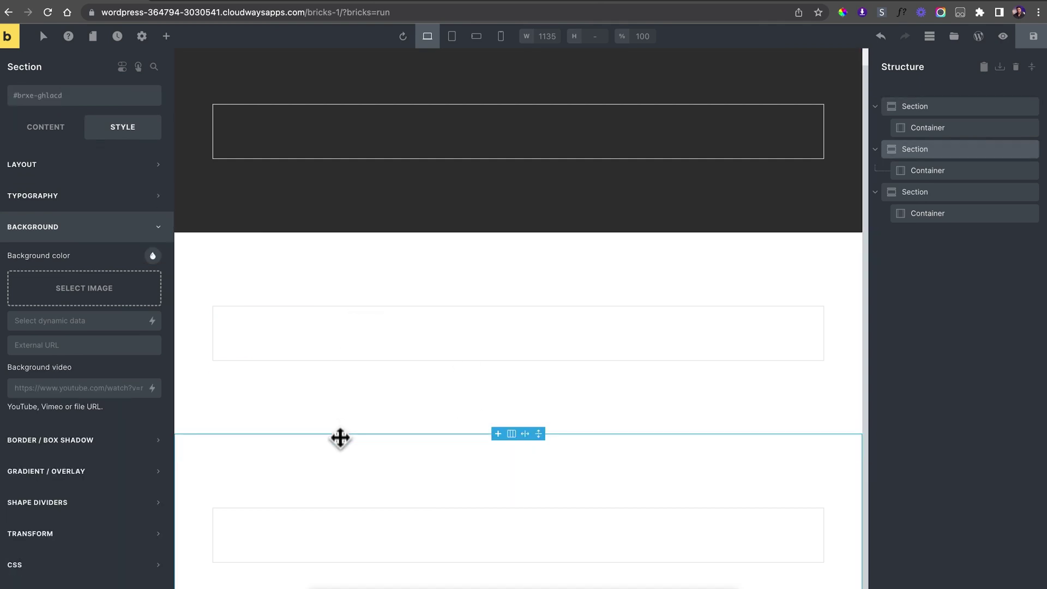
pyautogui.scroll(1, 450, 324)
pyautogui.scroll(-1, 449, 324)
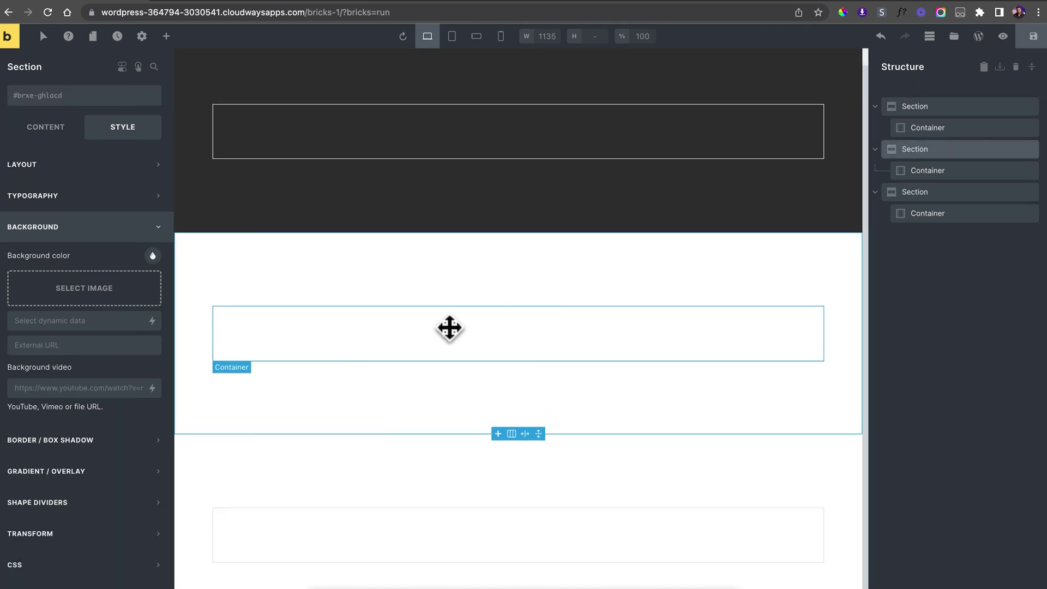
pyautogui.click(337, 466)
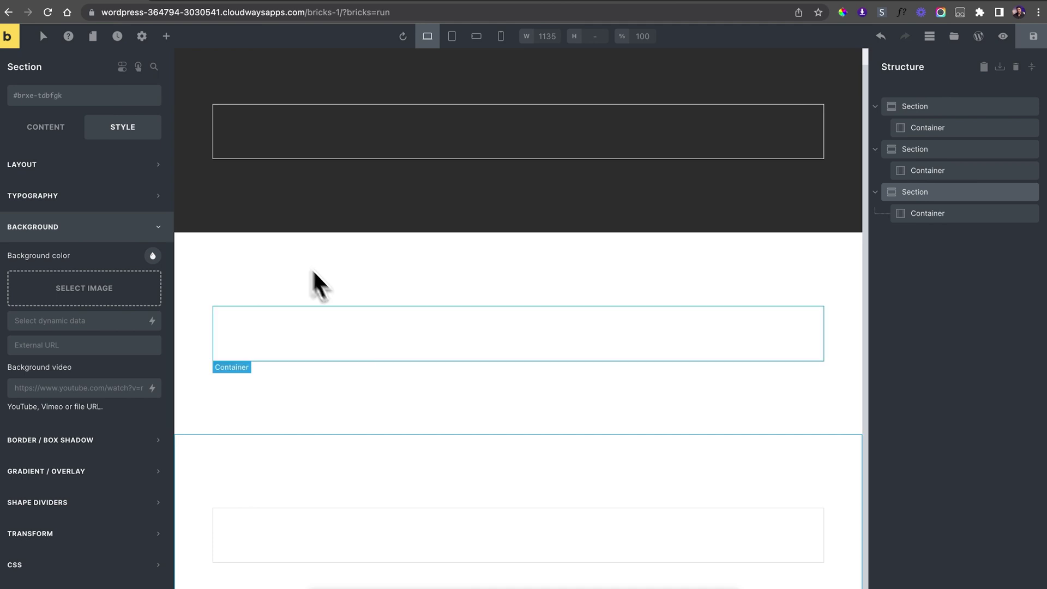
pyautogui.moveTo(358, 432); pyautogui.dragTo(316, 477)
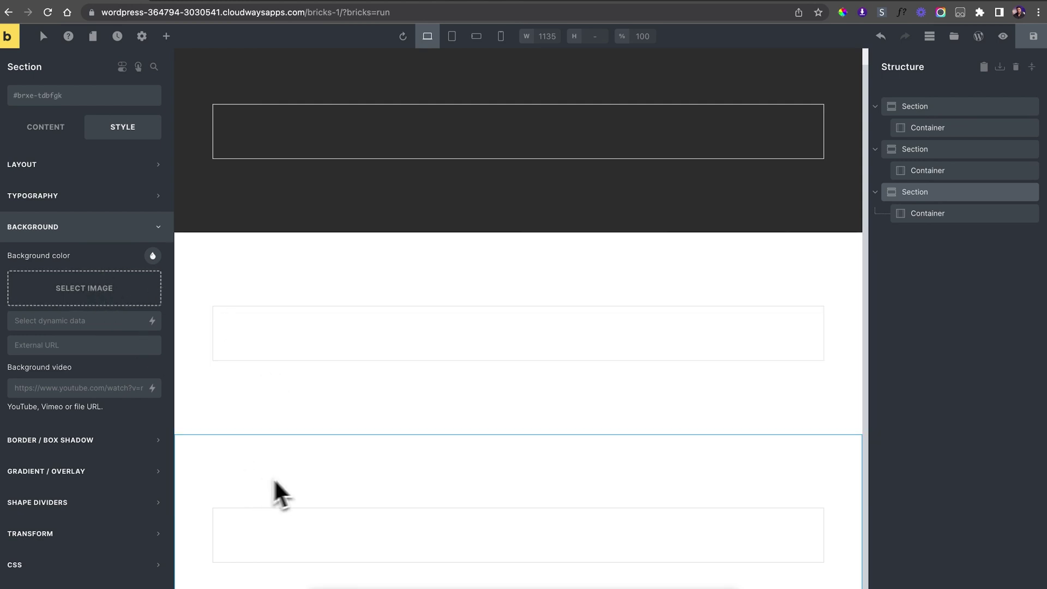
# - Apply the existing section-dark class to the third section
pyautogui.click(70, 97)
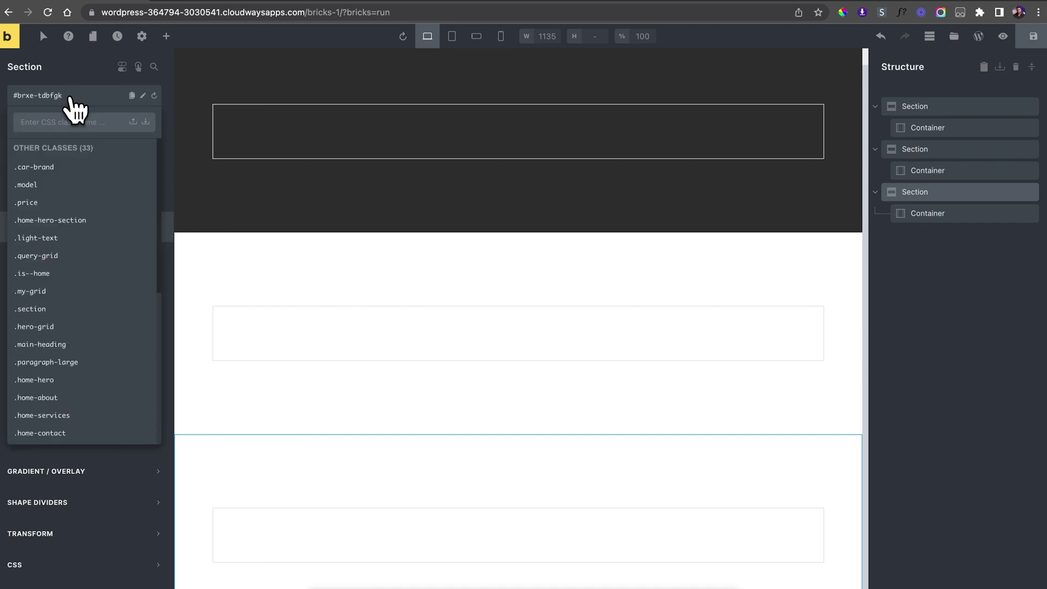
pyautogui.write('section')
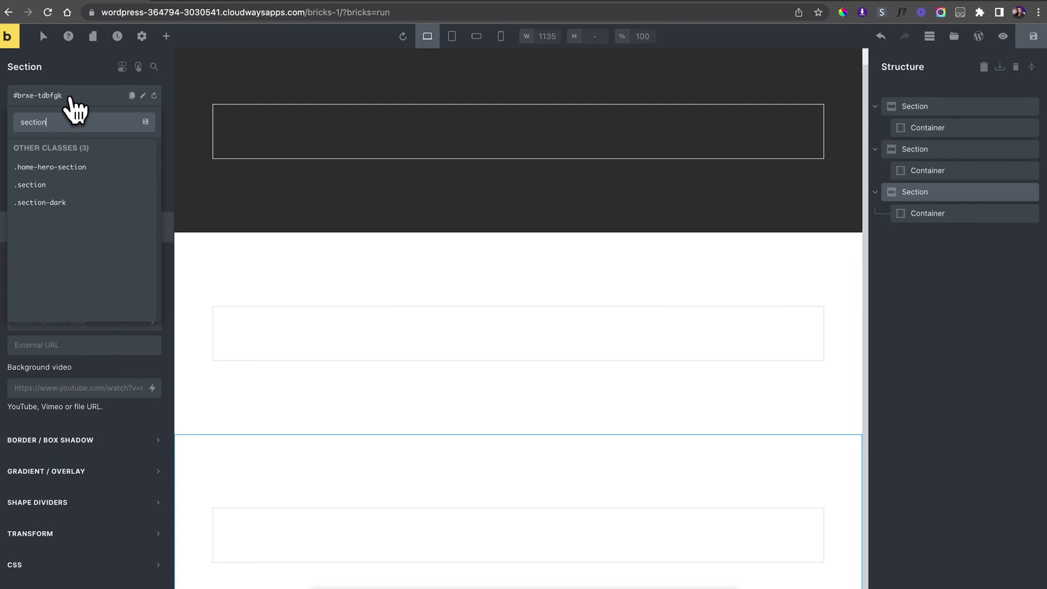
pyautogui.click(55, 203)
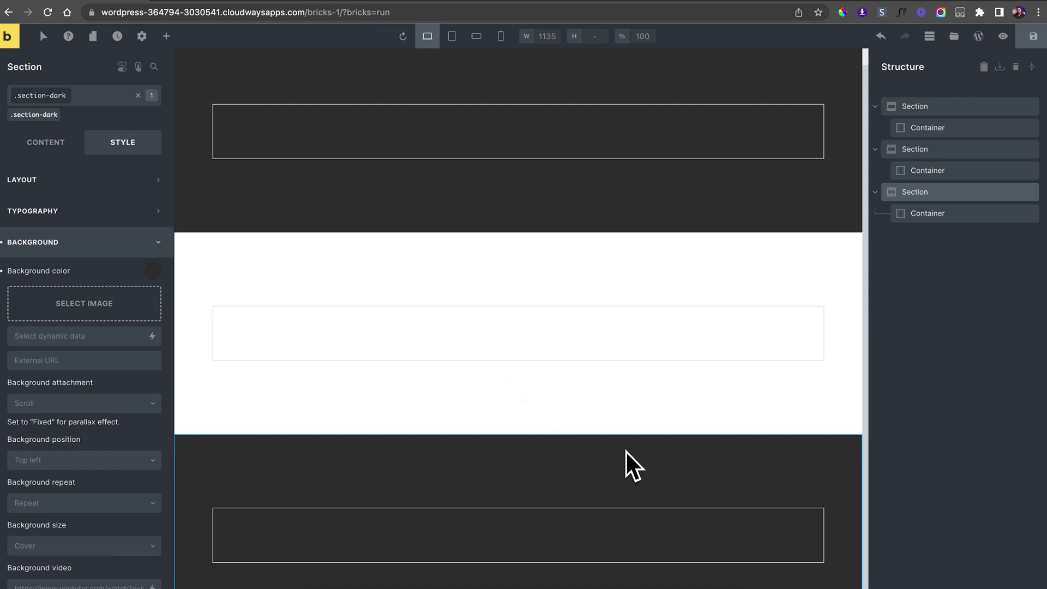
# - Delete all three sections from the page to clear the canvas
pyautogui.click(1033, 192)
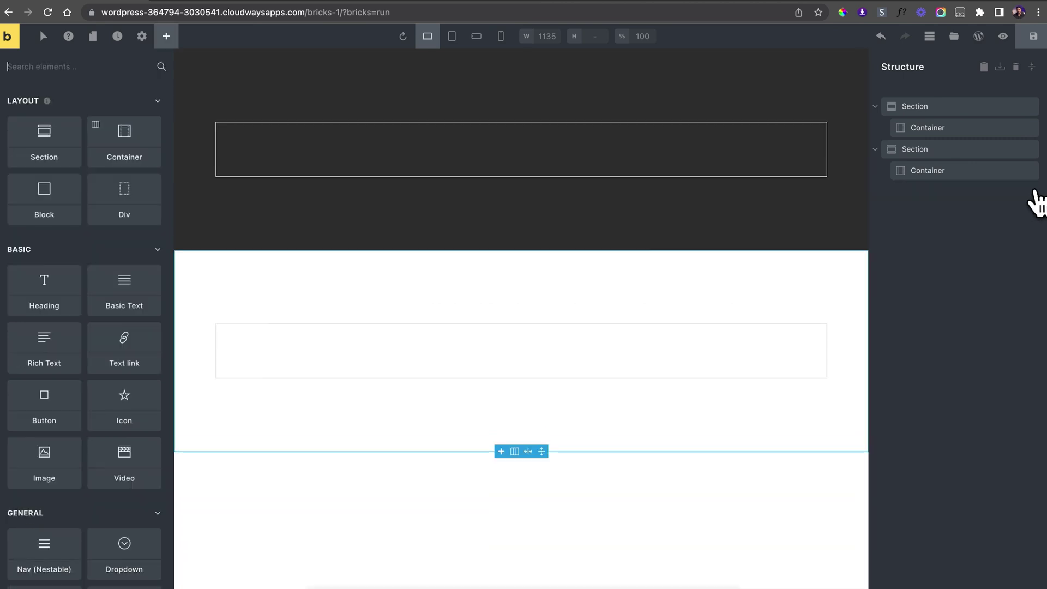
pyautogui.click(1031, 107)
pyautogui.click(491, 185)
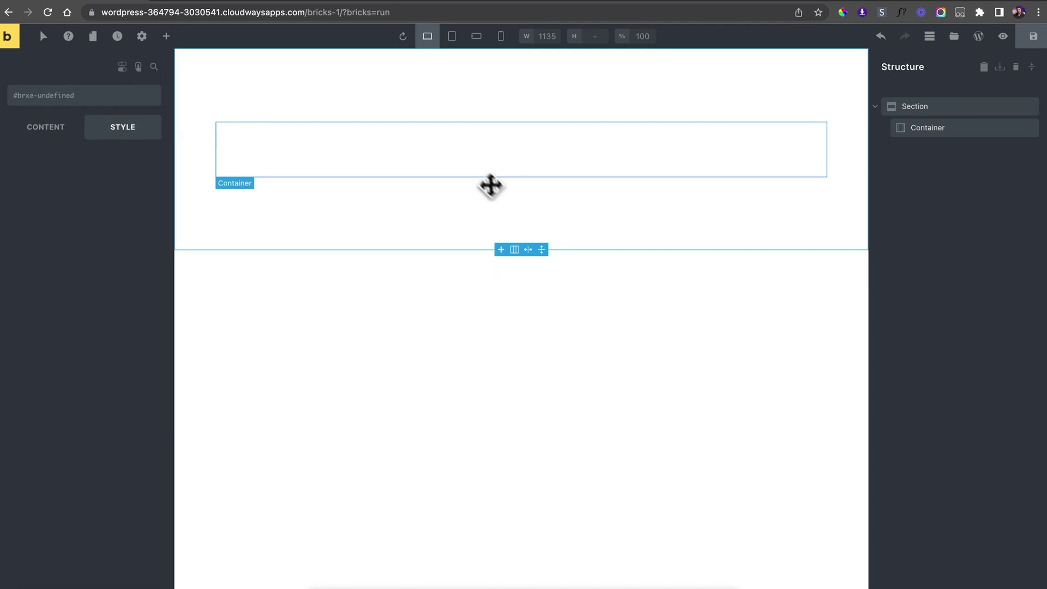
pyautogui.click(406, 196)
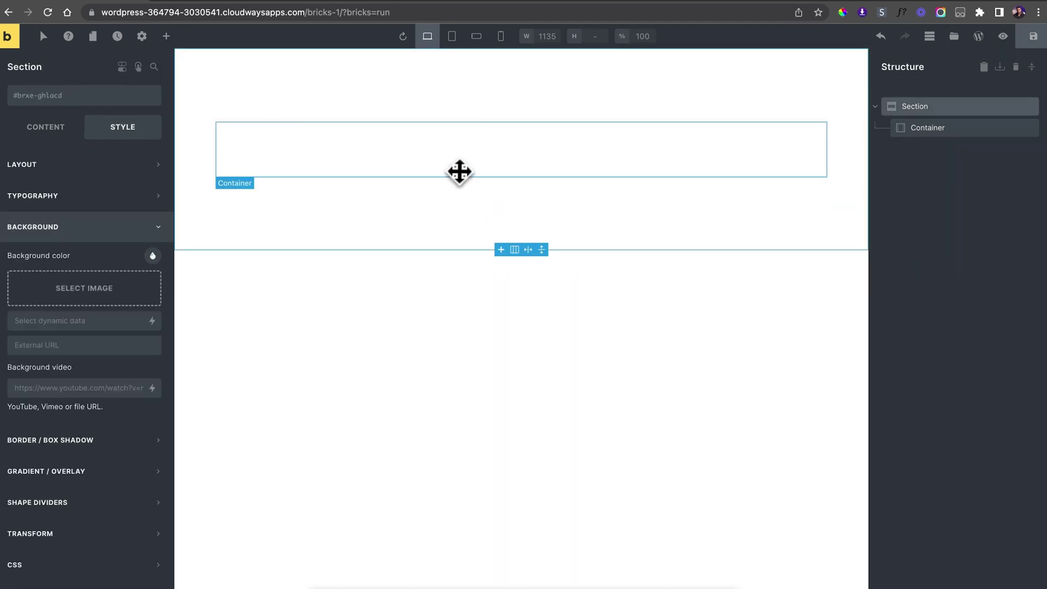
pyautogui.click(334, 154)
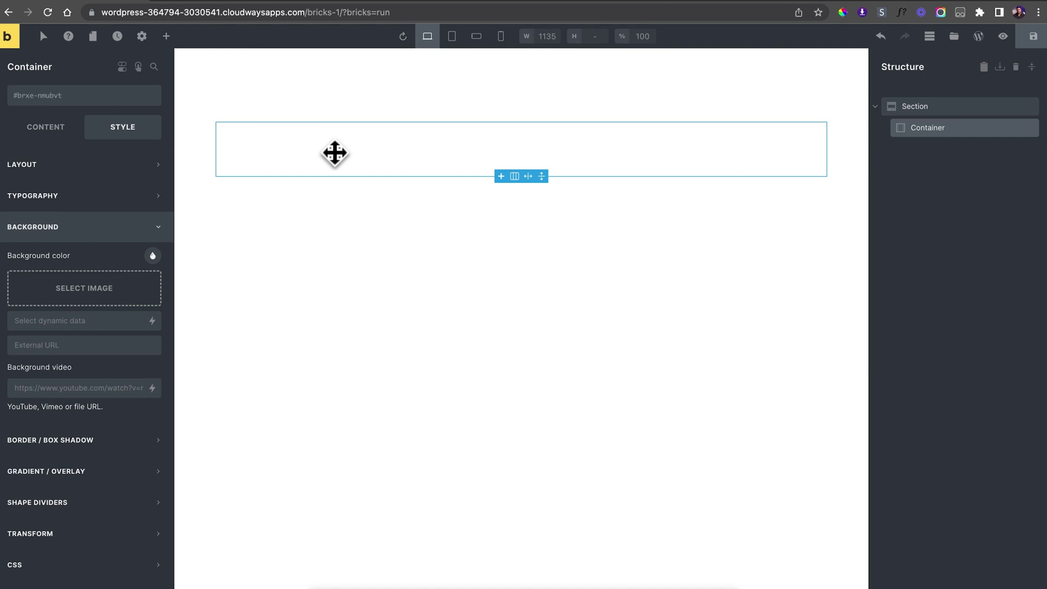
pyautogui.hotkey('ctrl', 'z')
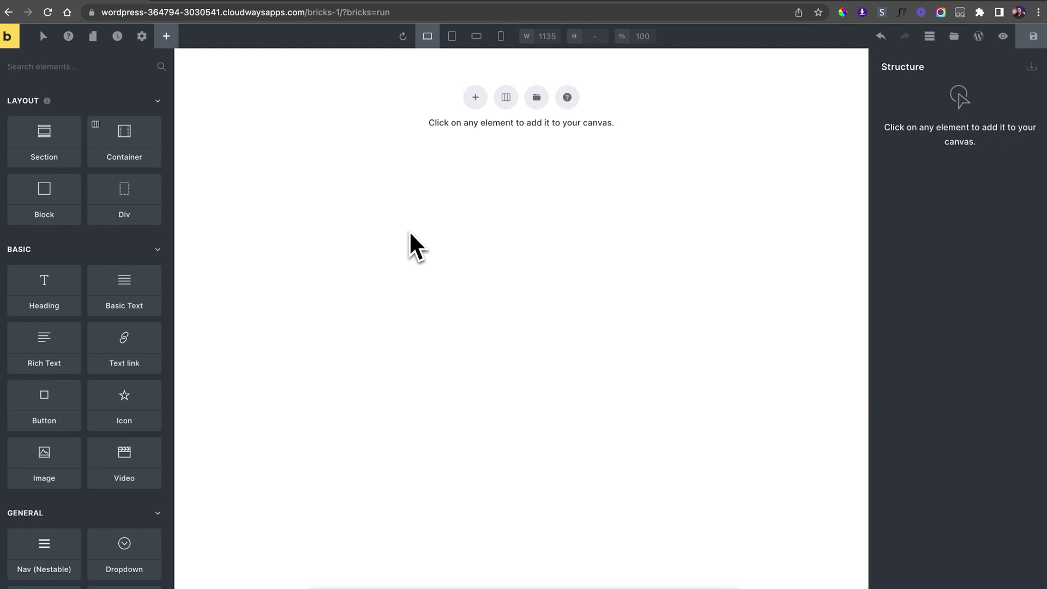
# - Try a layout of three equal columns in the container of a new section, and delete that section
pyautogui.click(474, 98)
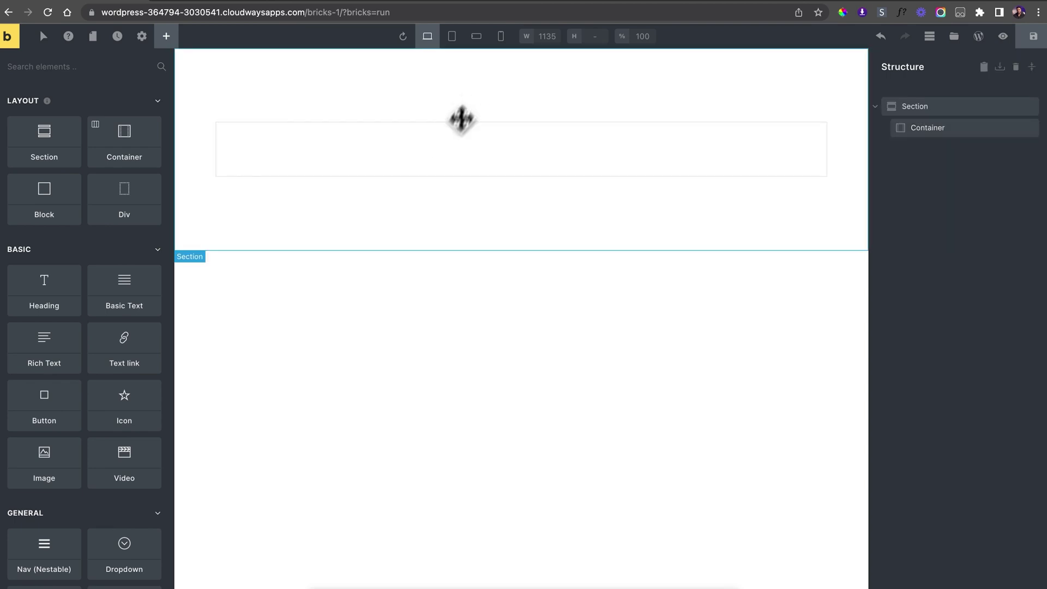
pyautogui.click(502, 152)
pyautogui.click(515, 176)
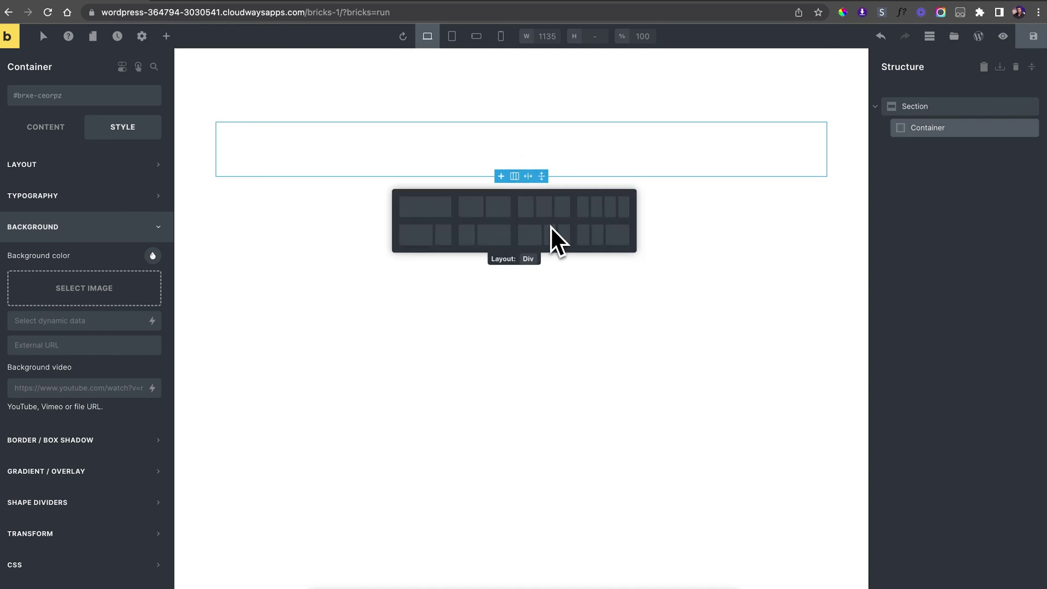
pyautogui.click(544, 206)
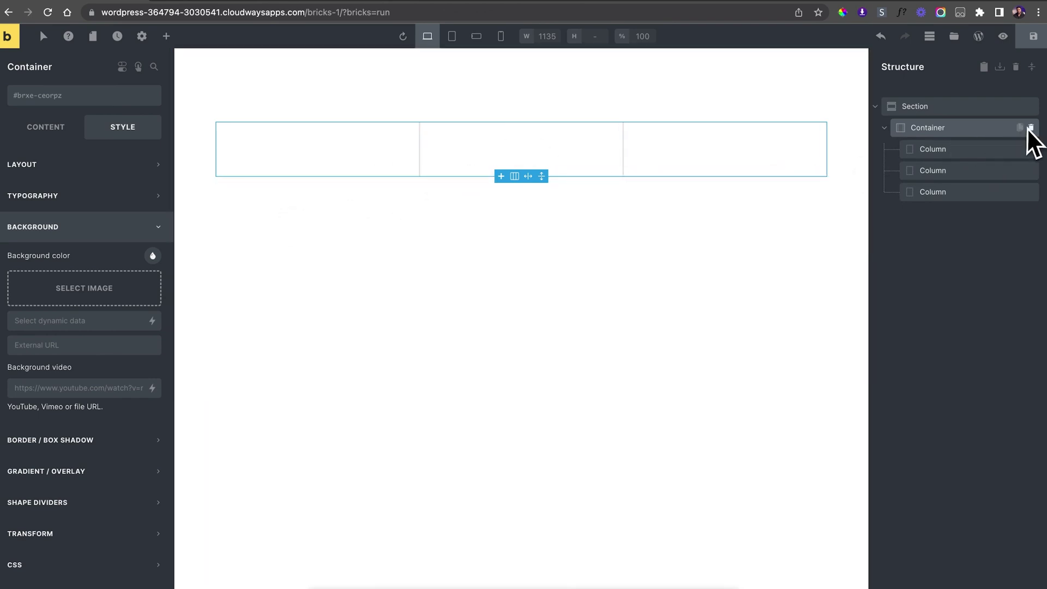
pyautogui.click(1030, 107)
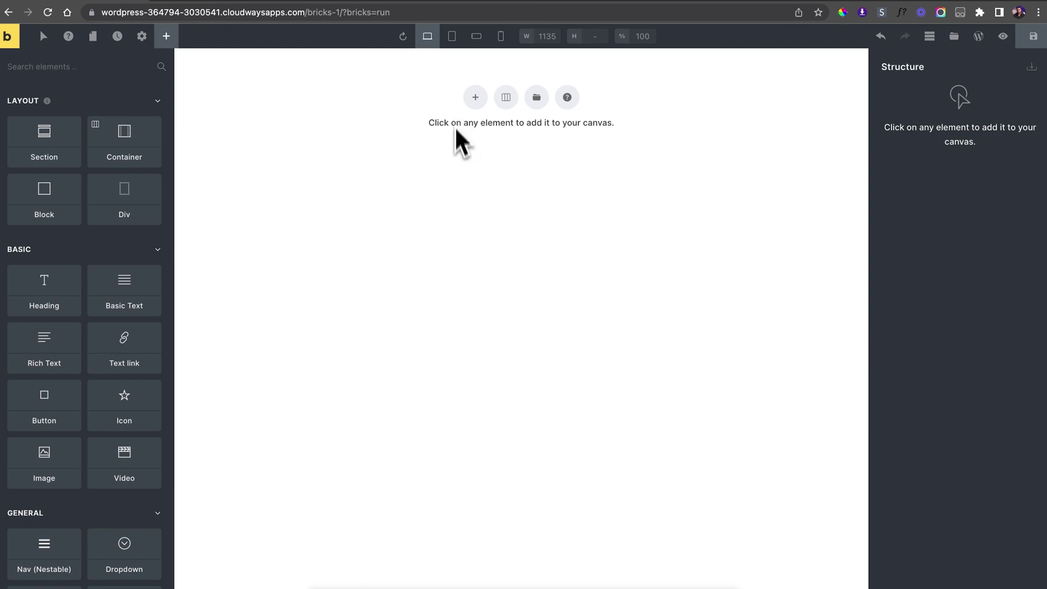
# - Add a new section to the empty canvas and insert a selected block inside its container
pyautogui.click(475, 97)
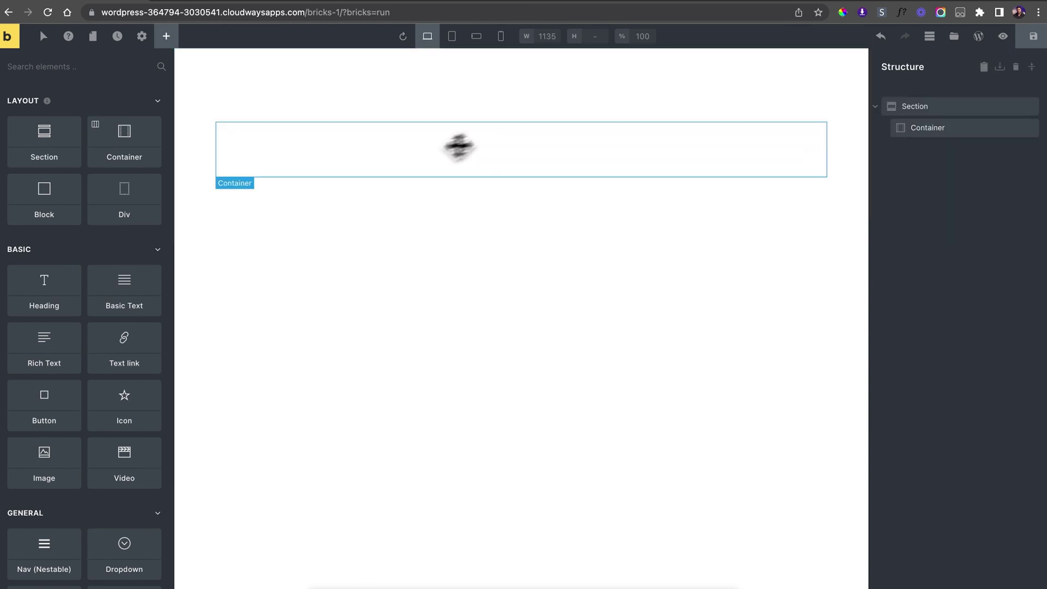
pyautogui.click(361, 158)
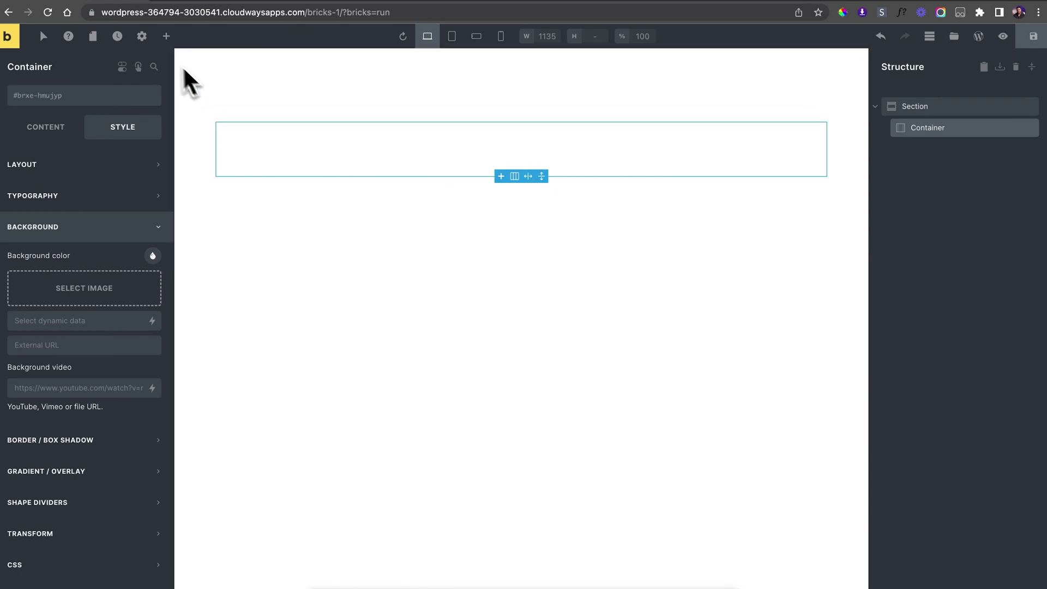
pyautogui.click(166, 38)
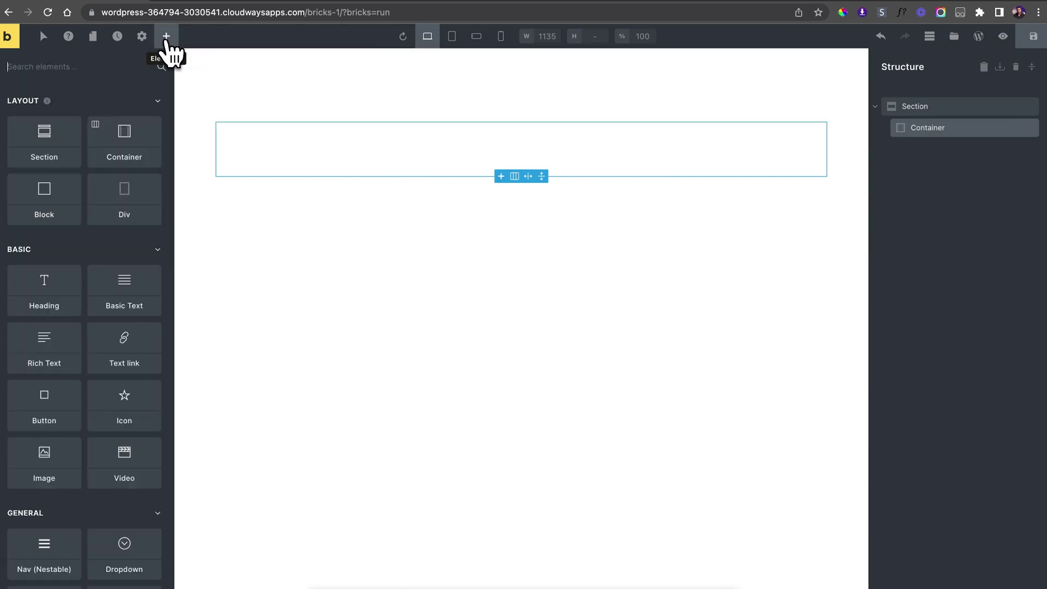
pyautogui.click(57, 212)
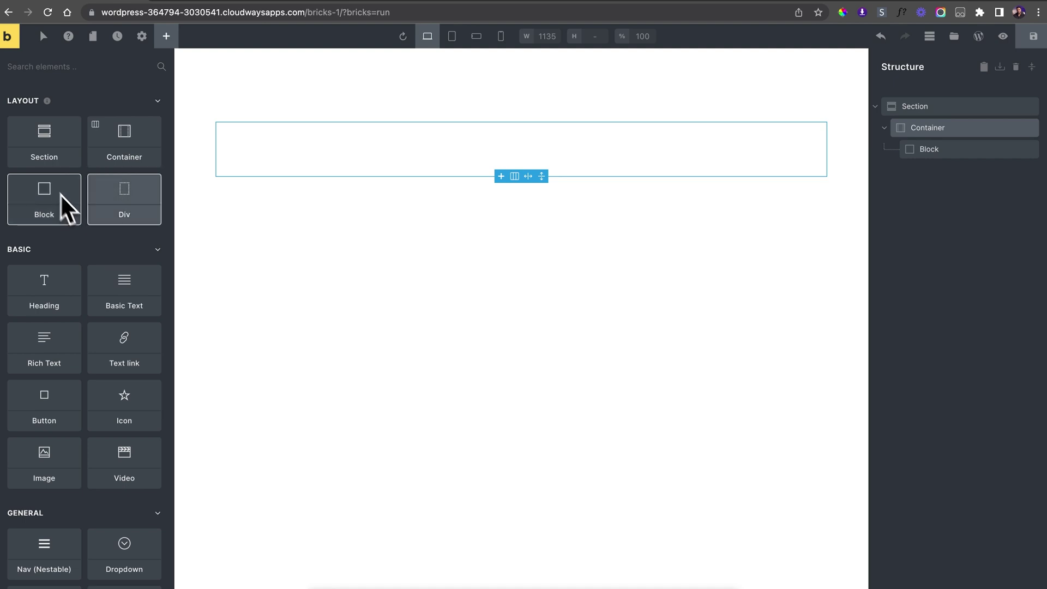
pyautogui.moveTo(67, 205); pyautogui.dragTo(164, 152)
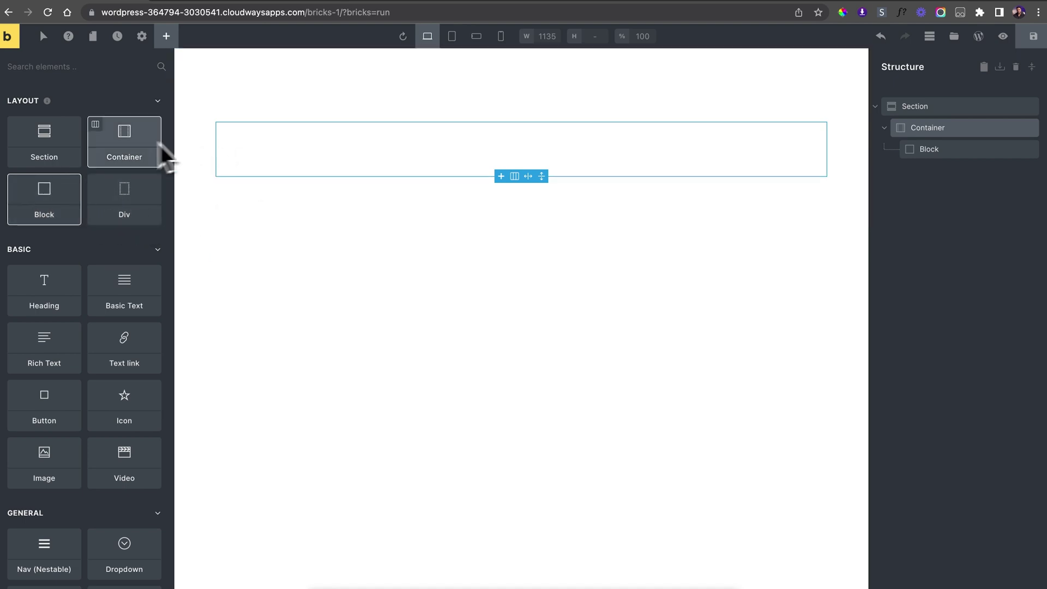
pyautogui.click(401, 154)
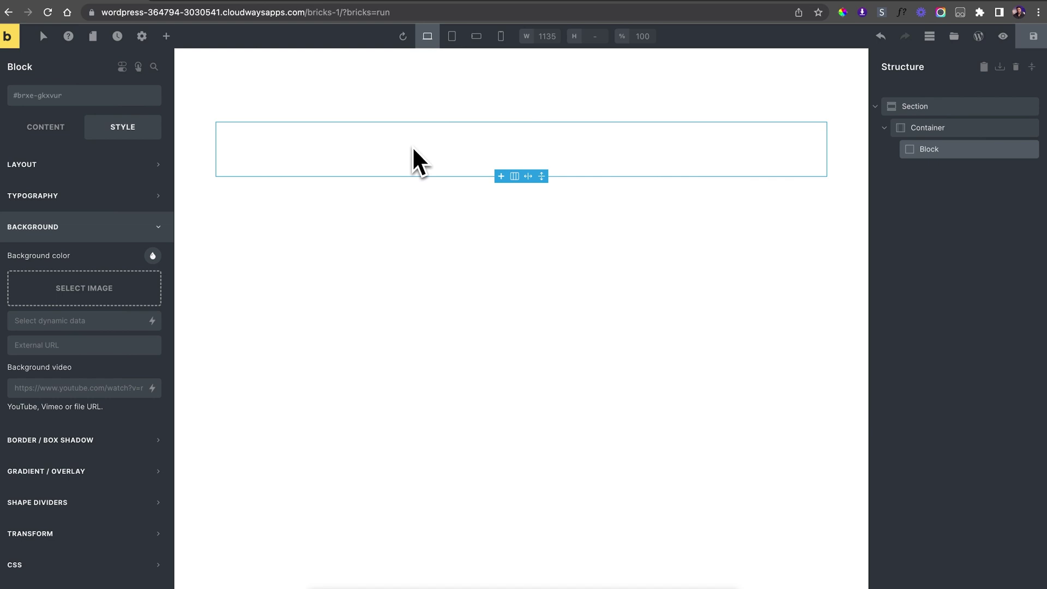
# - Apply the existing grid-3-col class to the block
pyautogui.click(64, 95)
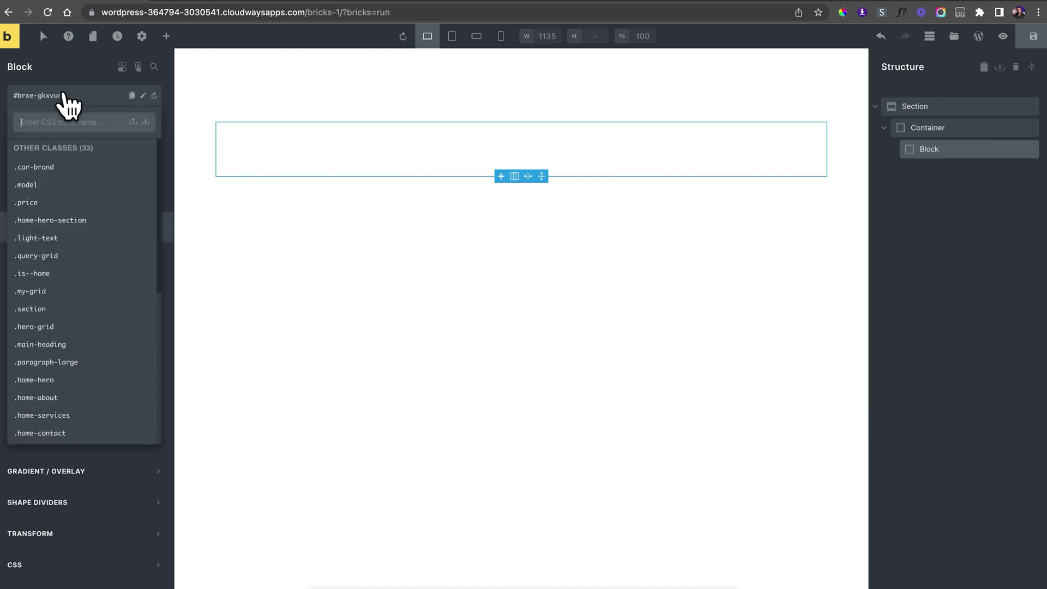
pyautogui.write('grid')
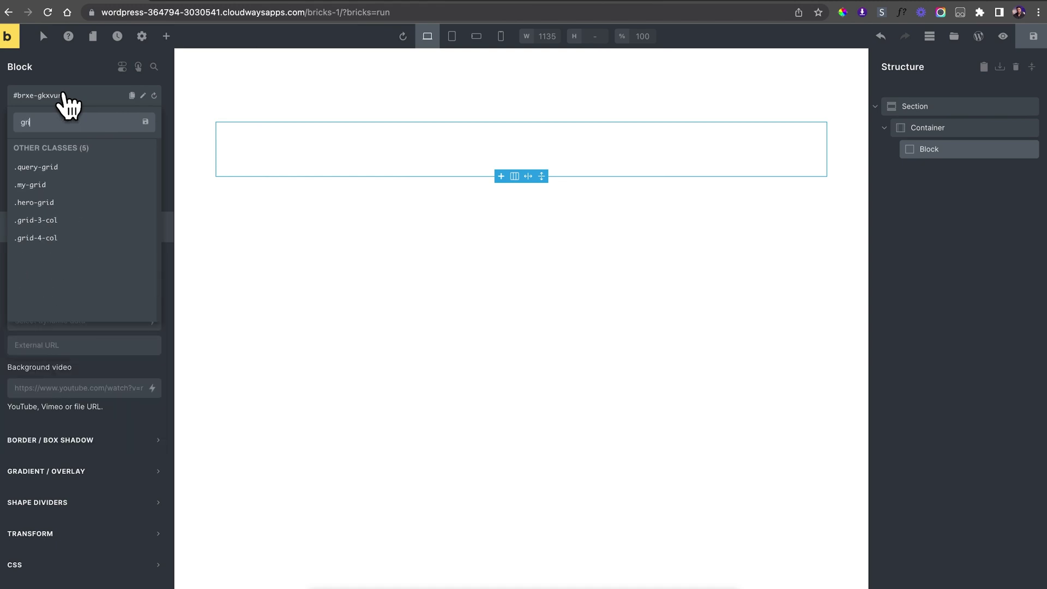
pyautogui.click(48, 220)
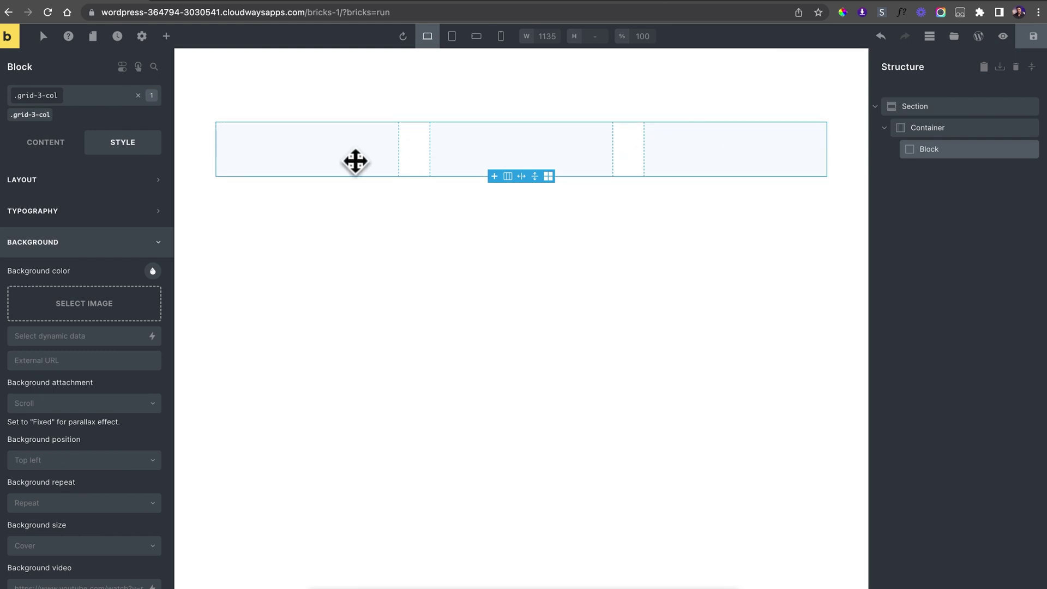
# - Add a div inside the grid block and select it
pyautogui.click(166, 36)
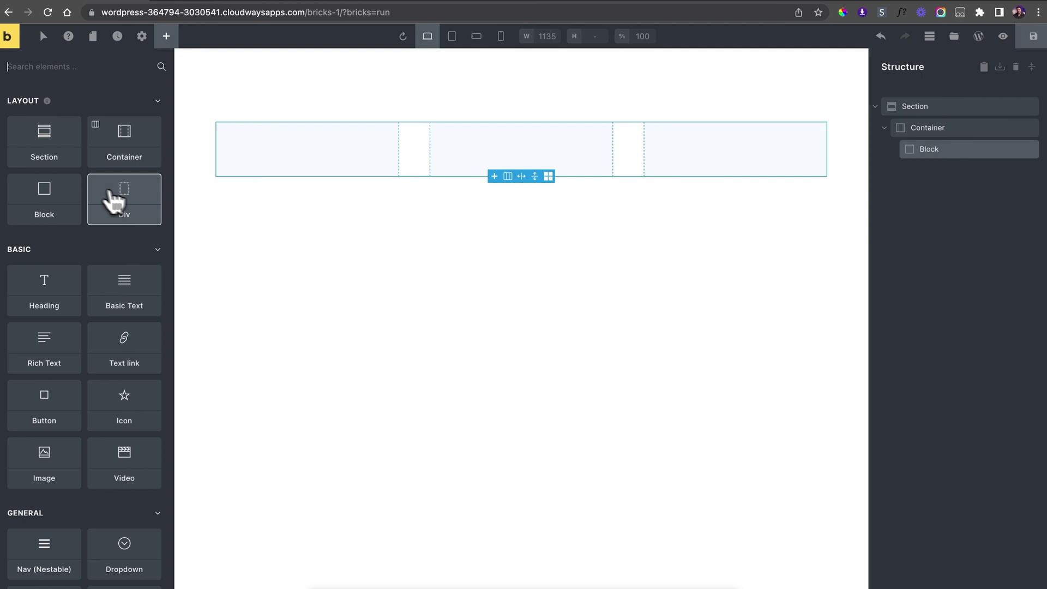
pyautogui.click(129, 201)
pyautogui.click(300, 153)
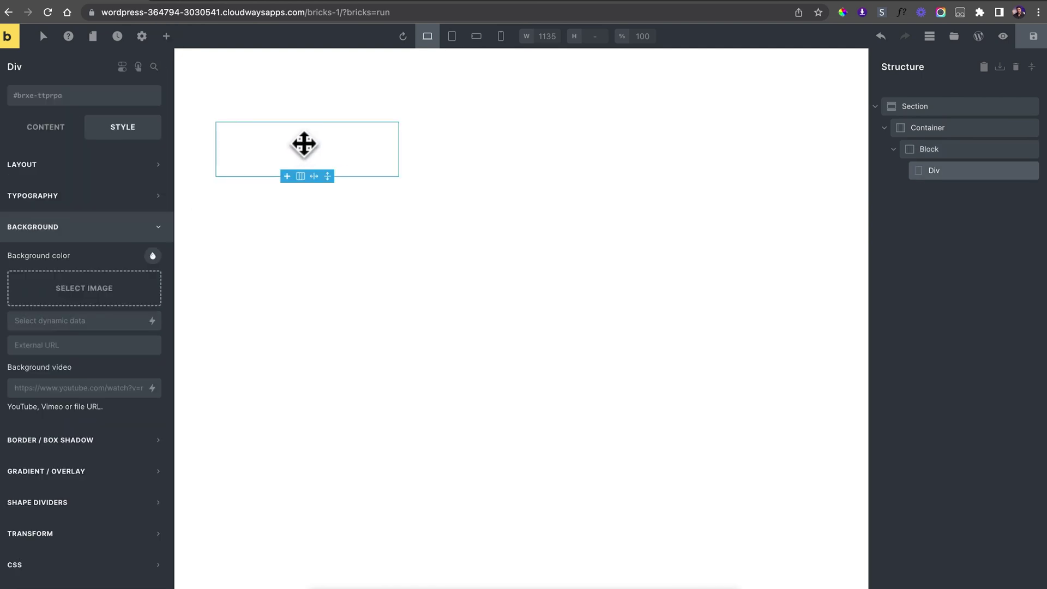
# - Add a heading, a basic text and a button inside the div
pyautogui.click(167, 36)
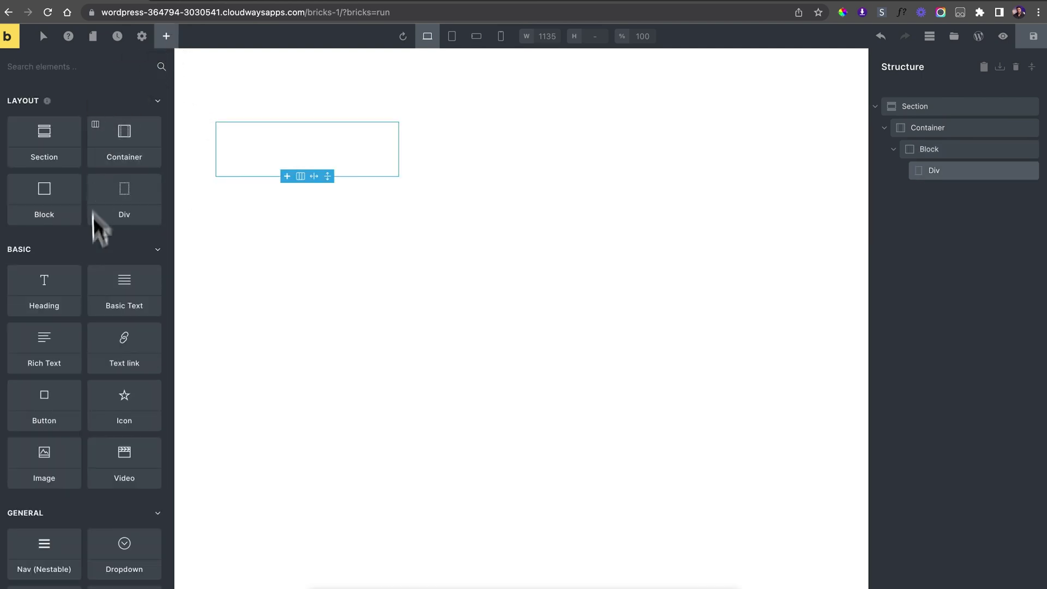
pyautogui.click(51, 297)
pyautogui.click(129, 296)
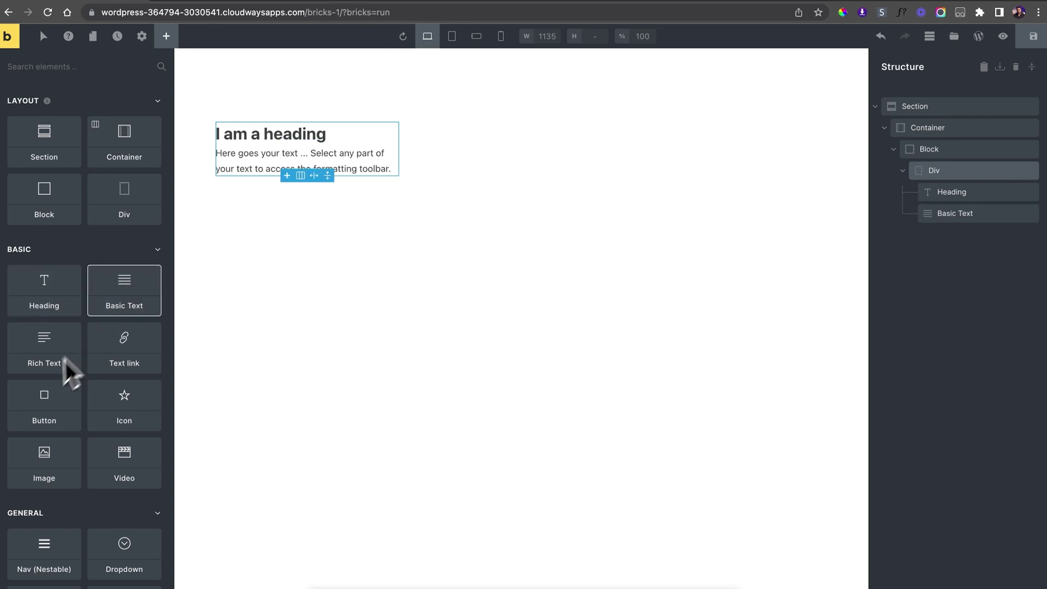
pyautogui.click(41, 410)
# - Duplicate the div with its contents twice to fill the three grid columns
pyautogui.click(398, 182)
pyautogui.click(385, 182)
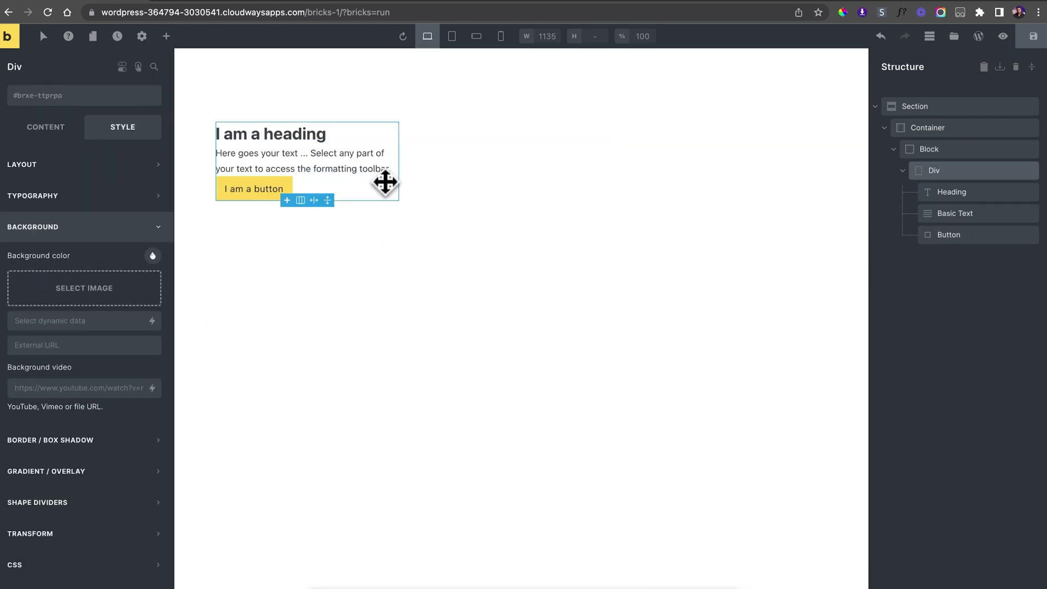
pyautogui.click(1020, 170)
pyautogui.click(1020, 171)
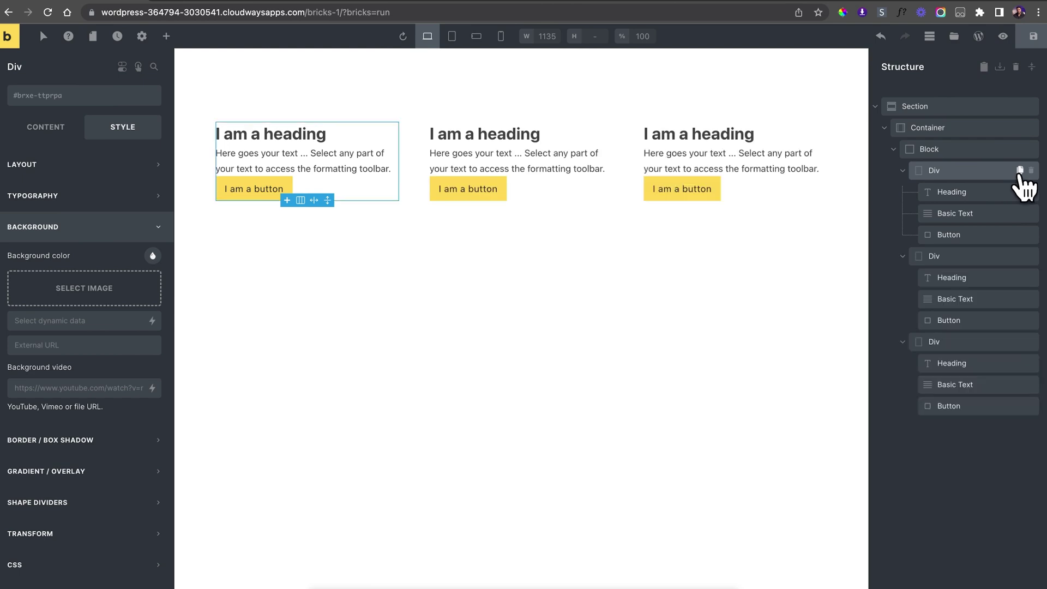
# - Select the grid block and examine its columns at the tablet, mobile landscape and mobile portrait breakpoints
pyautogui.click(410, 142)
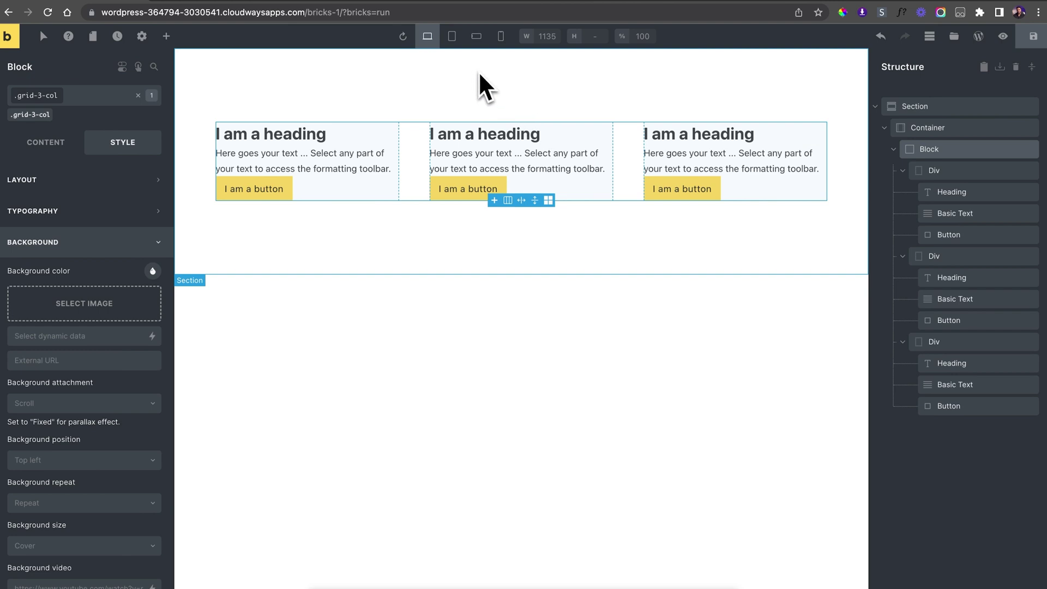
pyautogui.click(462, 46)
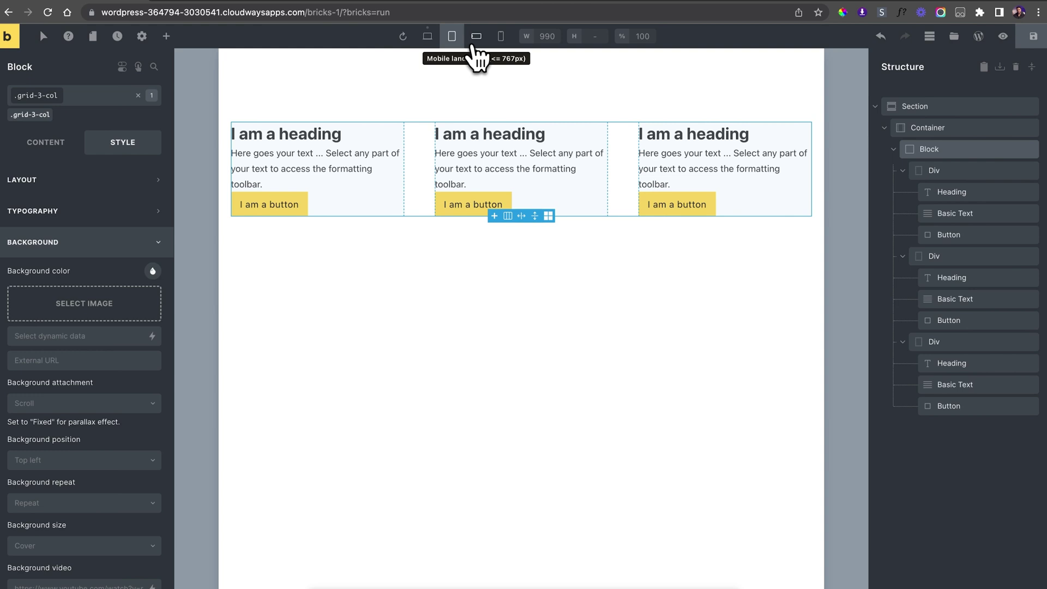
pyautogui.click(476, 42)
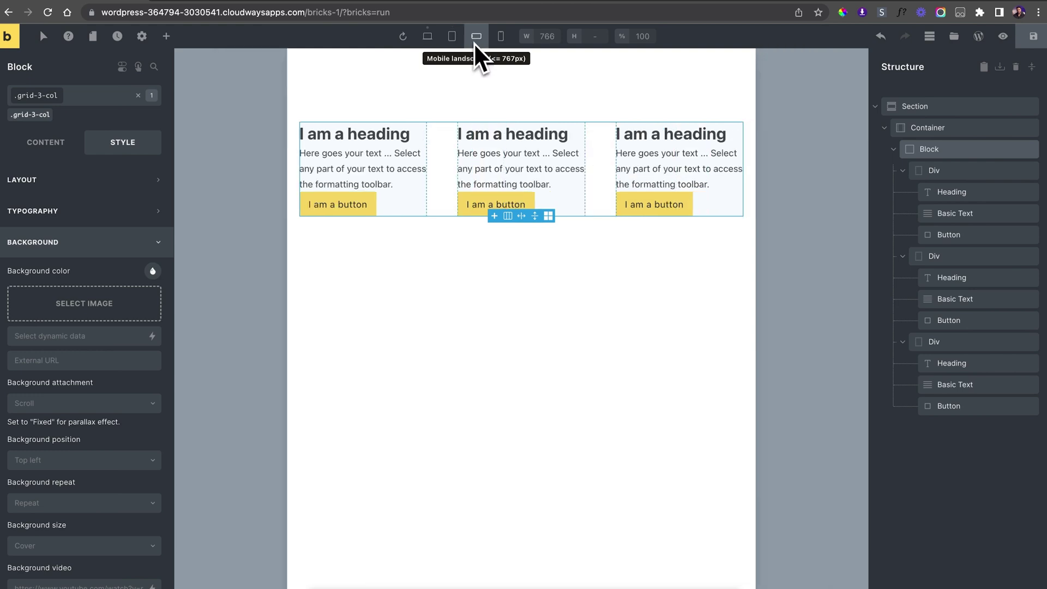
pyautogui.click(498, 42)
pyautogui.click(477, 39)
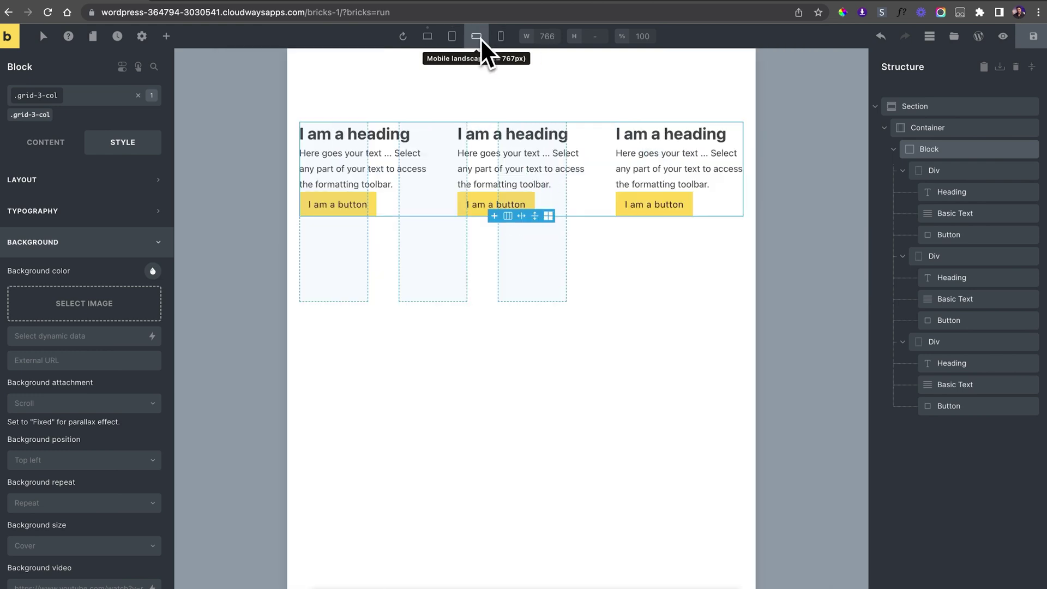
pyautogui.click(463, 43)
pyautogui.click(476, 39)
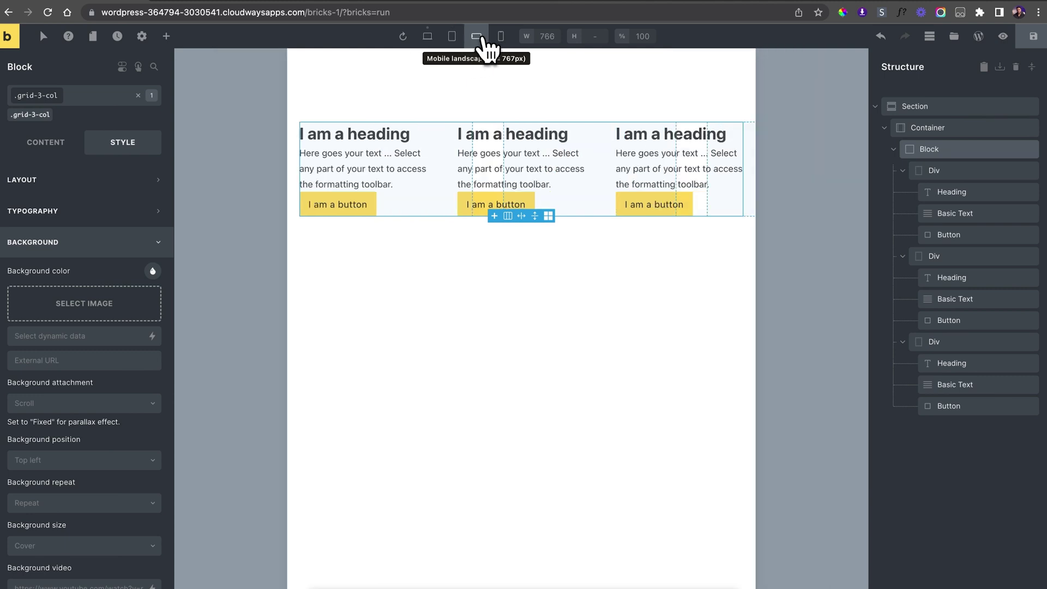
# - Reselect the grid-3-col block and look through its layout style options and content settings
pyautogui.click(572, 274)
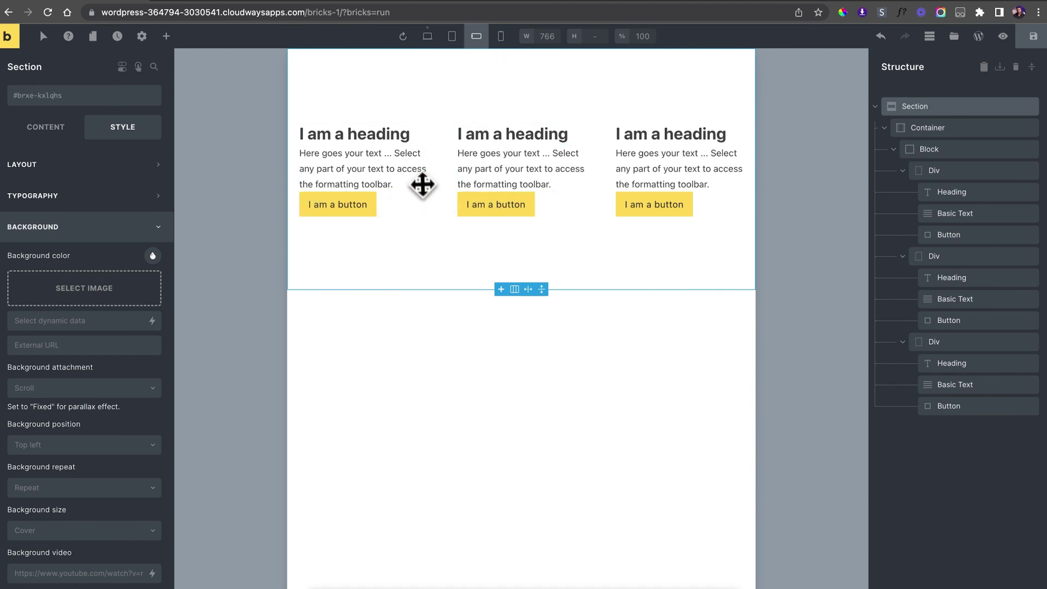
pyautogui.click(437, 173)
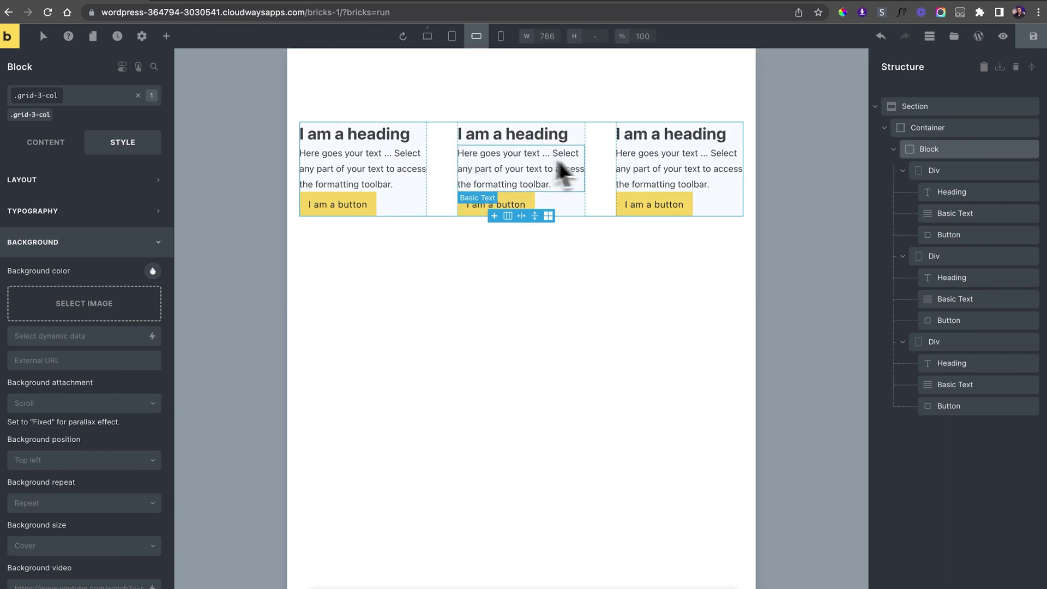
pyautogui.click(131, 179)
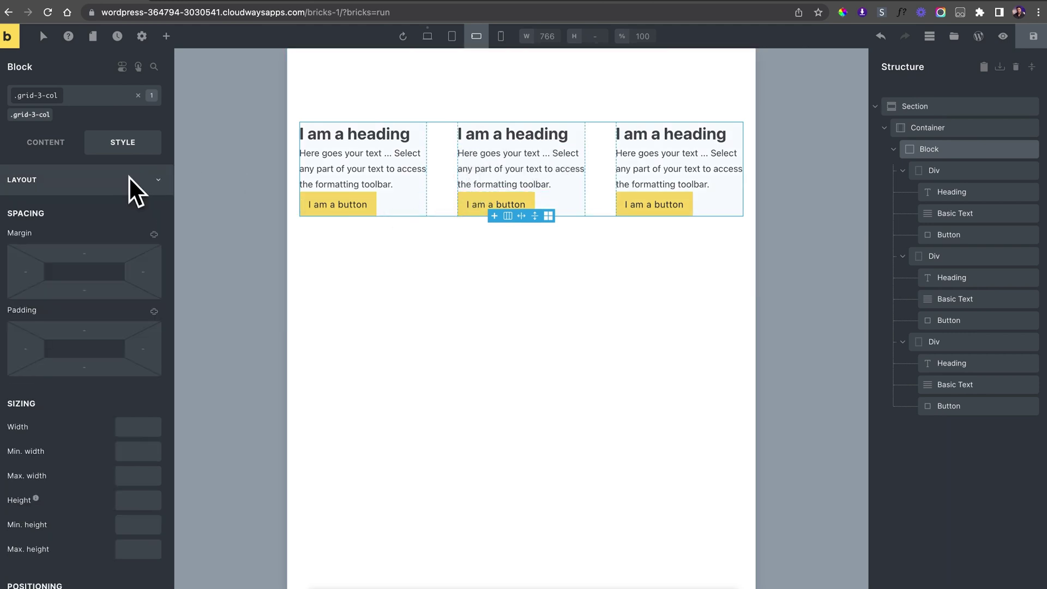
pyautogui.click(129, 178)
pyautogui.click(54, 144)
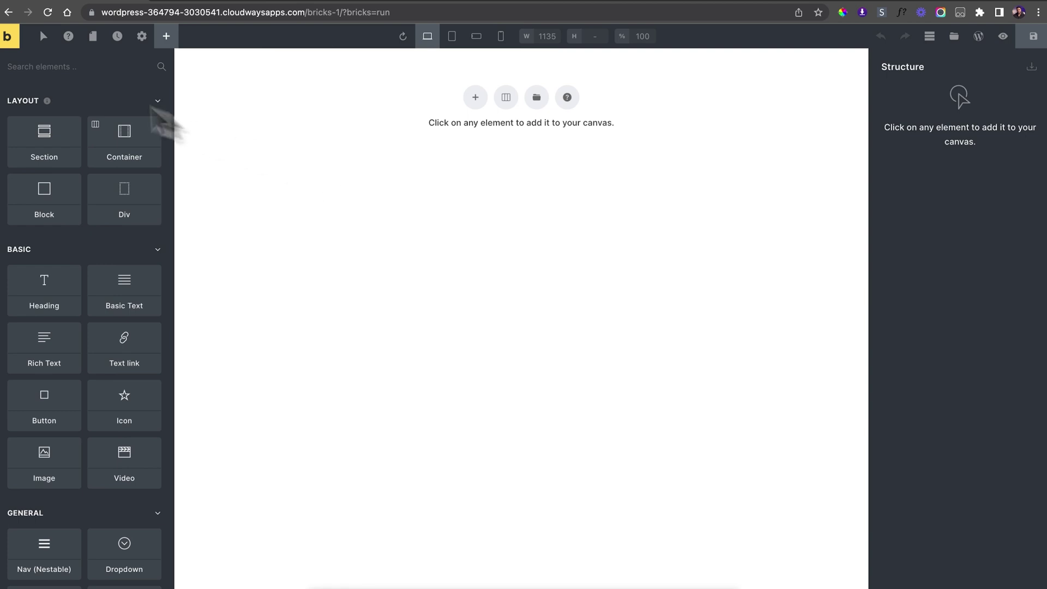
# - Go to the WordPress admin and open the Tesla entry of the Vehicles post type to review its custom fields
pyautogui.click(7, 43)
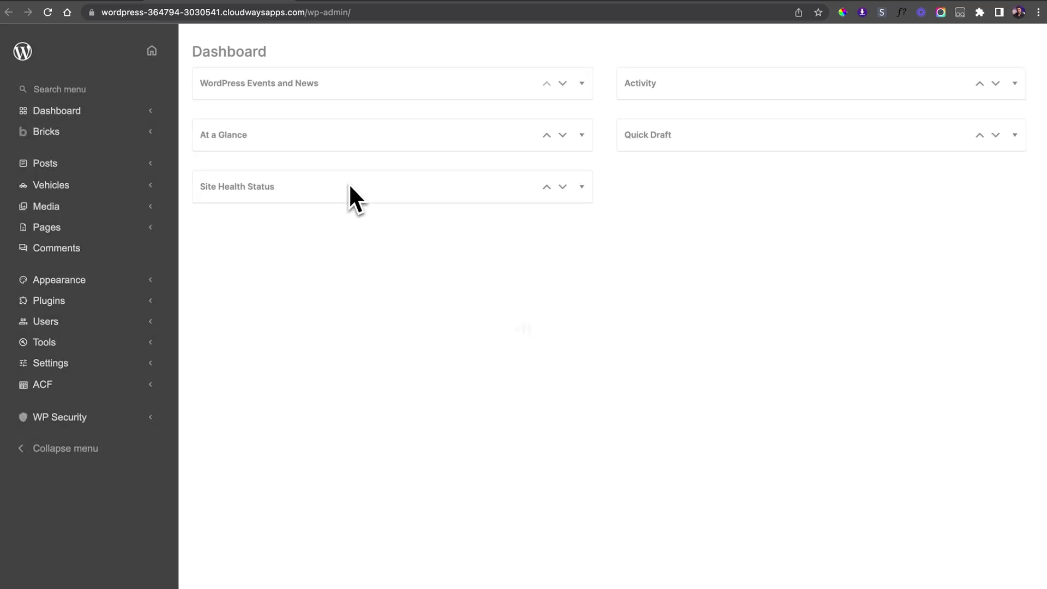
pyautogui.click(59, 187)
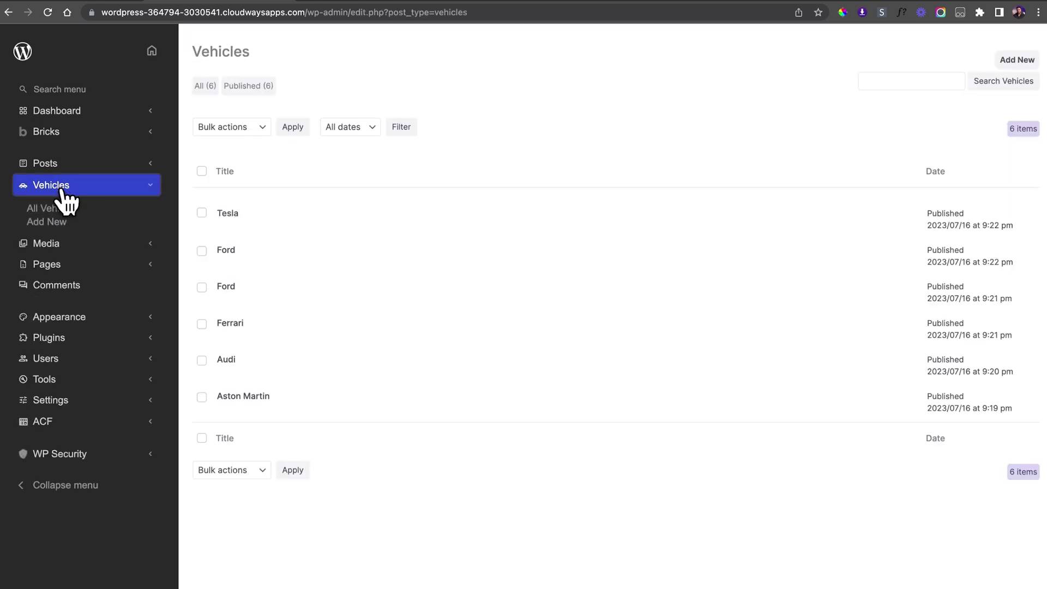
pyautogui.click(226, 229)
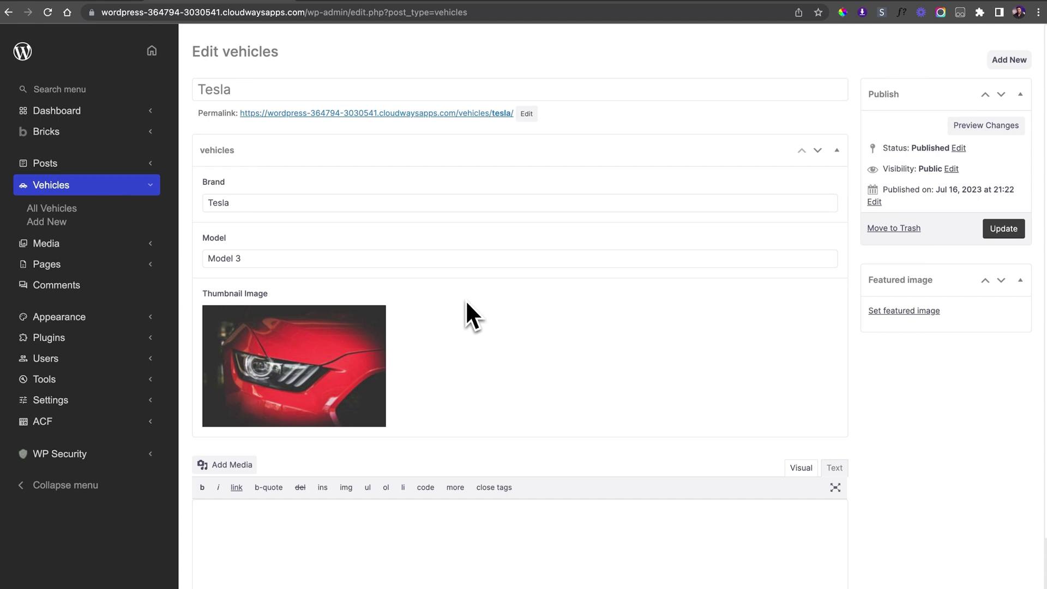
# - Open the Home page in the Bricks editor from the pages list and close the Bricks website tab
pyautogui.click(55, 270)
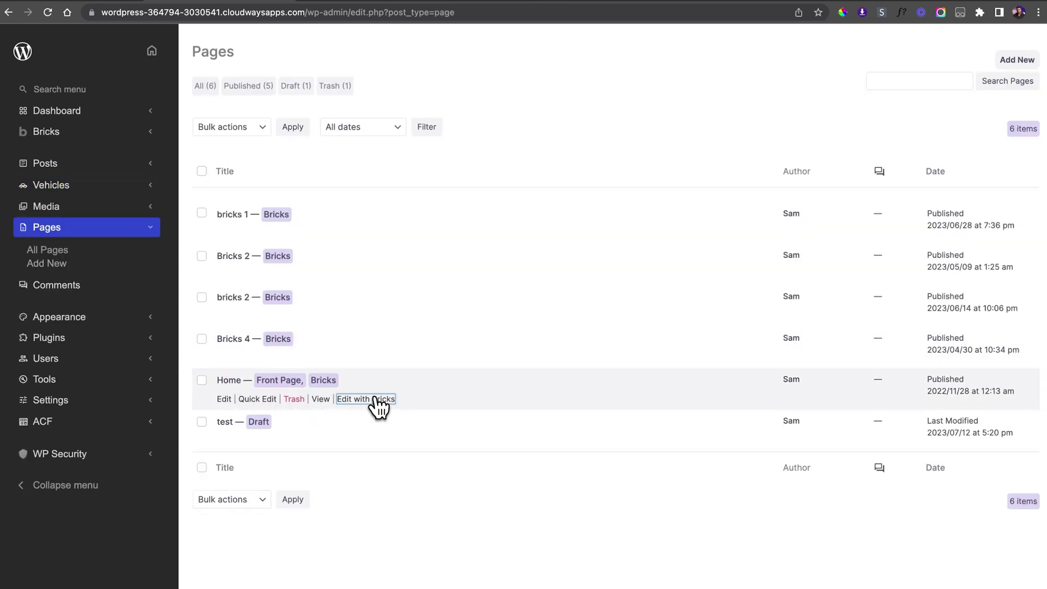
pyautogui.click(377, 398)
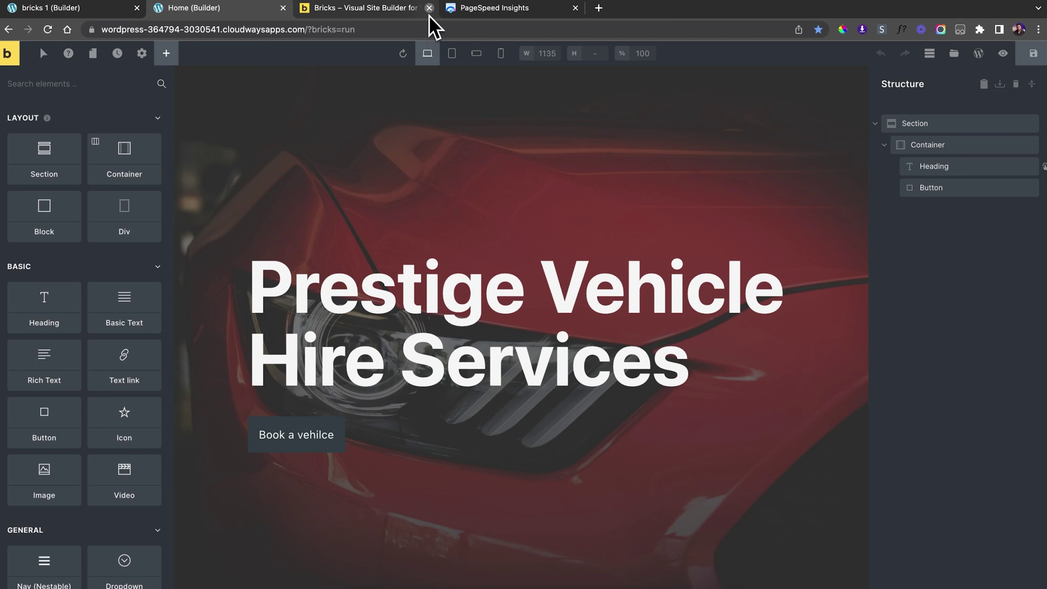
pyautogui.click(429, 9)
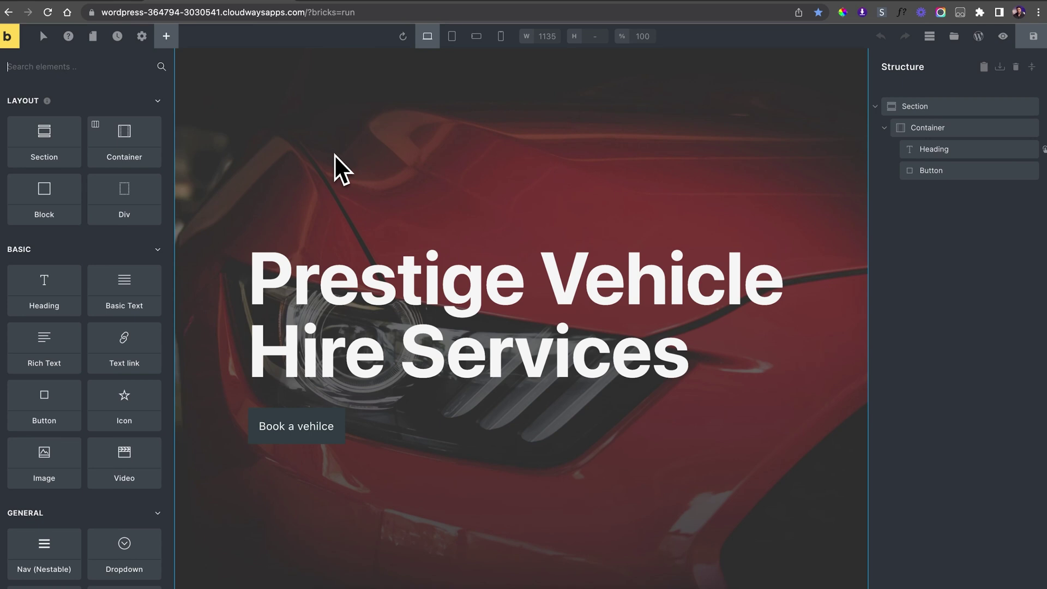
# - Add a new section below the hero and assign the grid-3-col class to its container
pyautogui.click(57, 147)
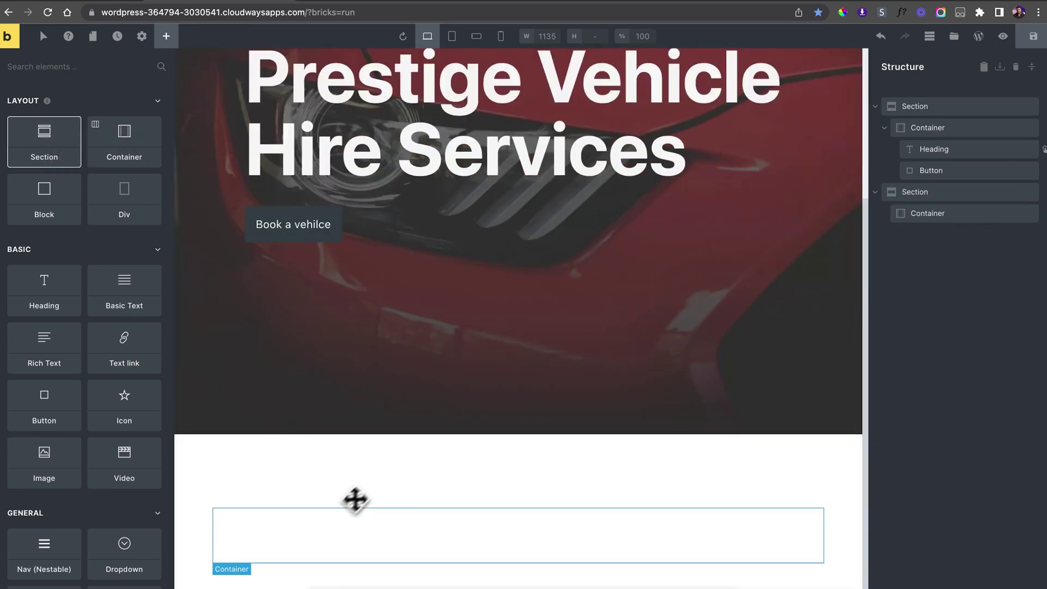
pyautogui.click(382, 530)
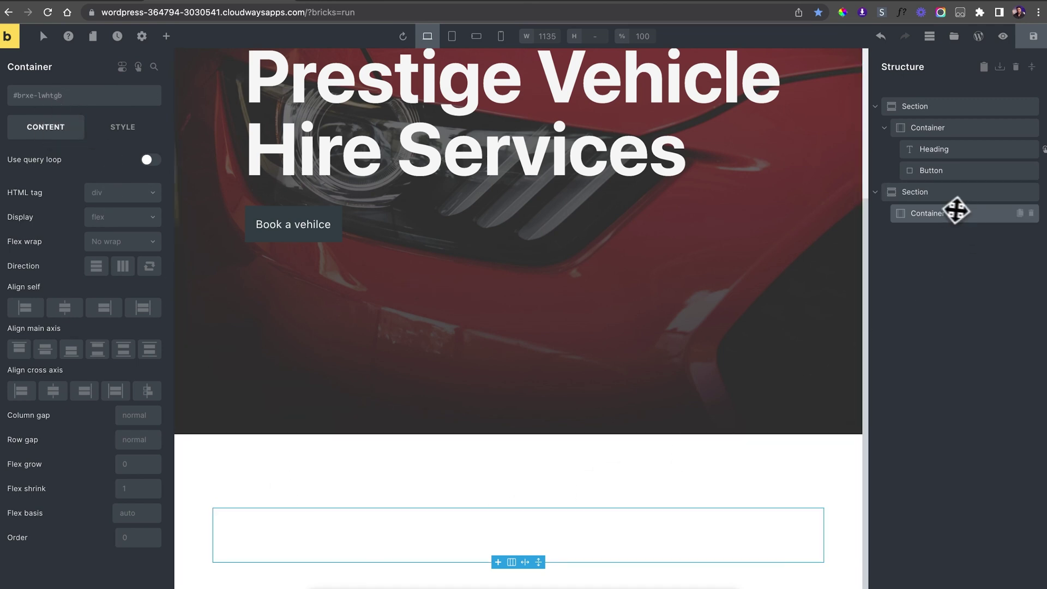
pyautogui.click(89, 99)
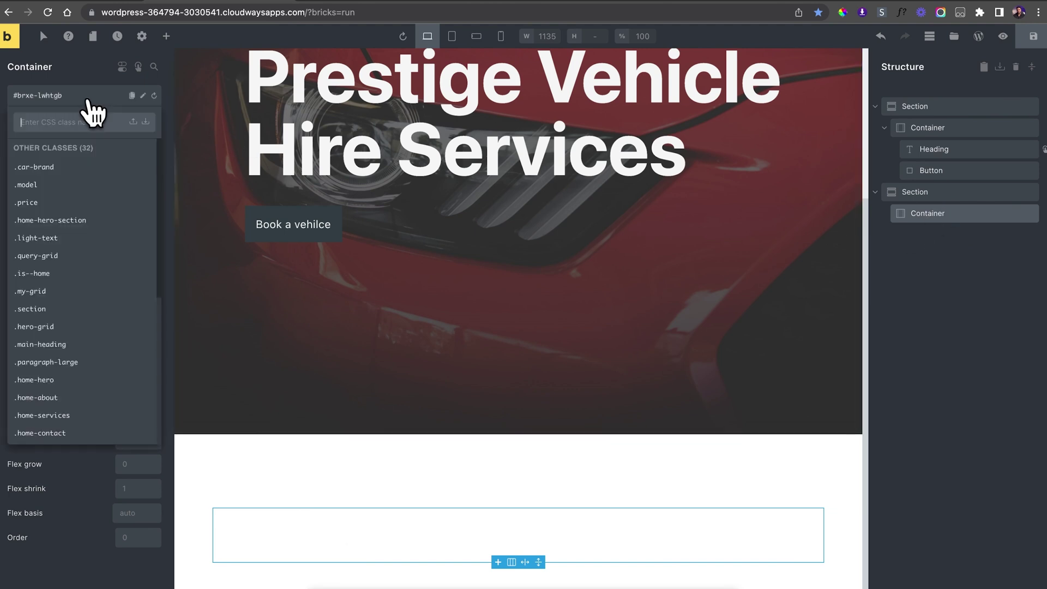
pyautogui.write('grid')
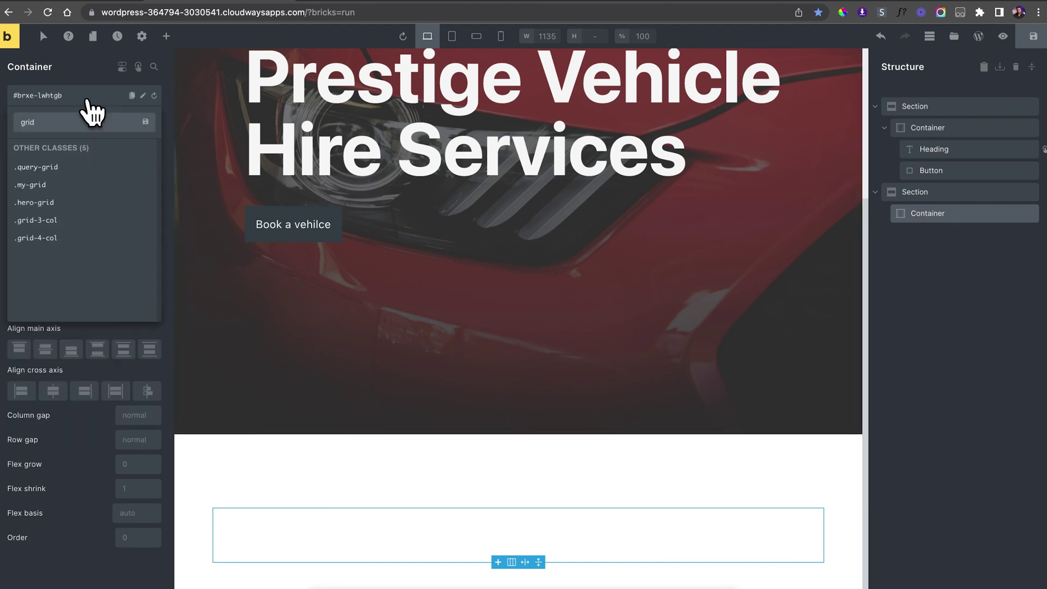
pyautogui.click(55, 221)
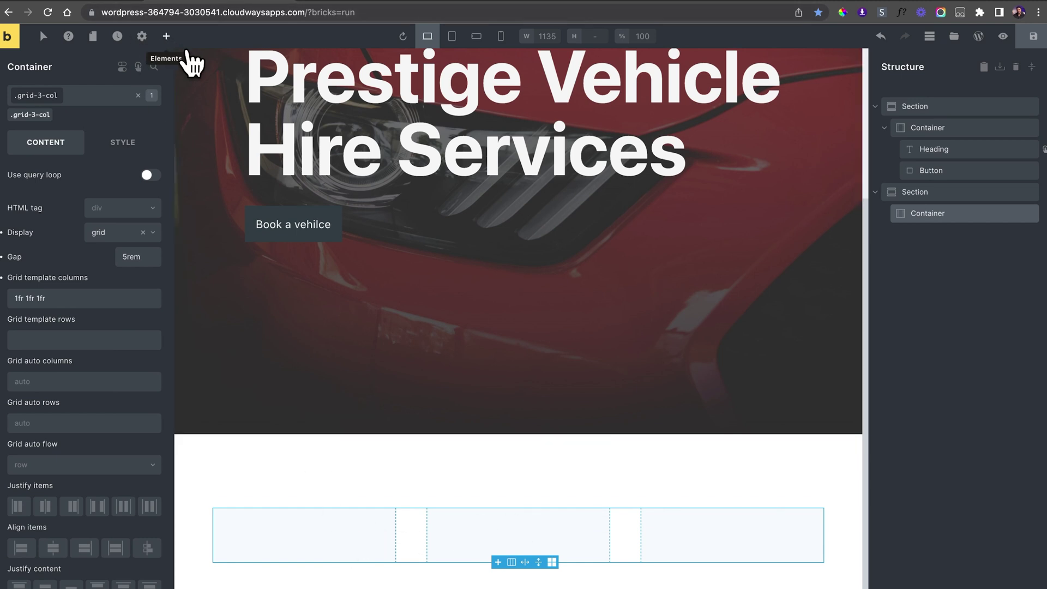
# - Add a block inside the grid container and fill it with an image, a heading and a basic text
pyautogui.click(166, 36)
pyautogui.click(76, 218)
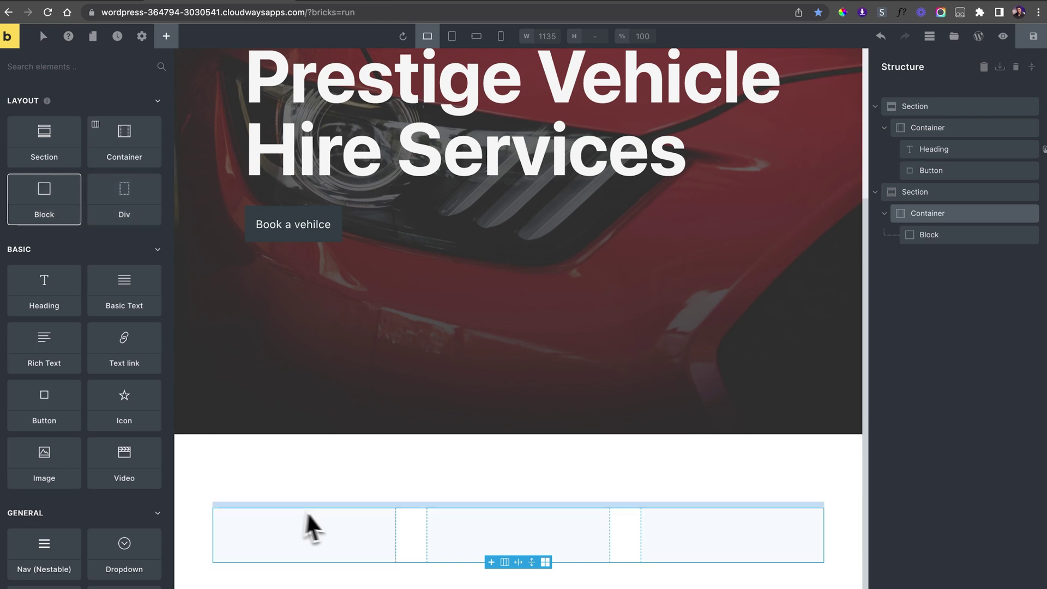
pyautogui.click(308, 533)
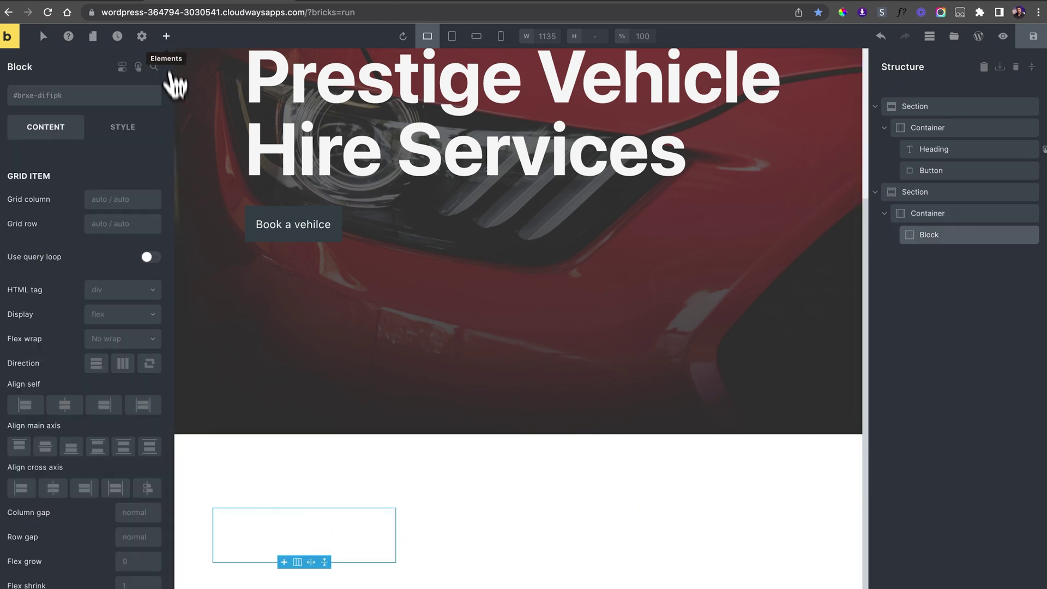
pyautogui.click(166, 37)
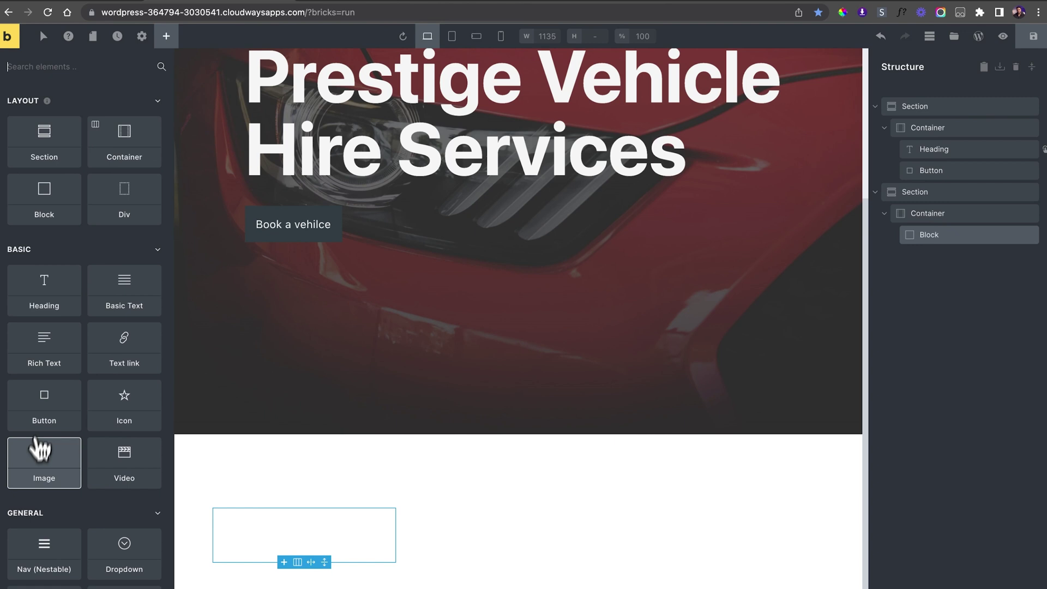
pyautogui.click(42, 464)
pyautogui.click(46, 291)
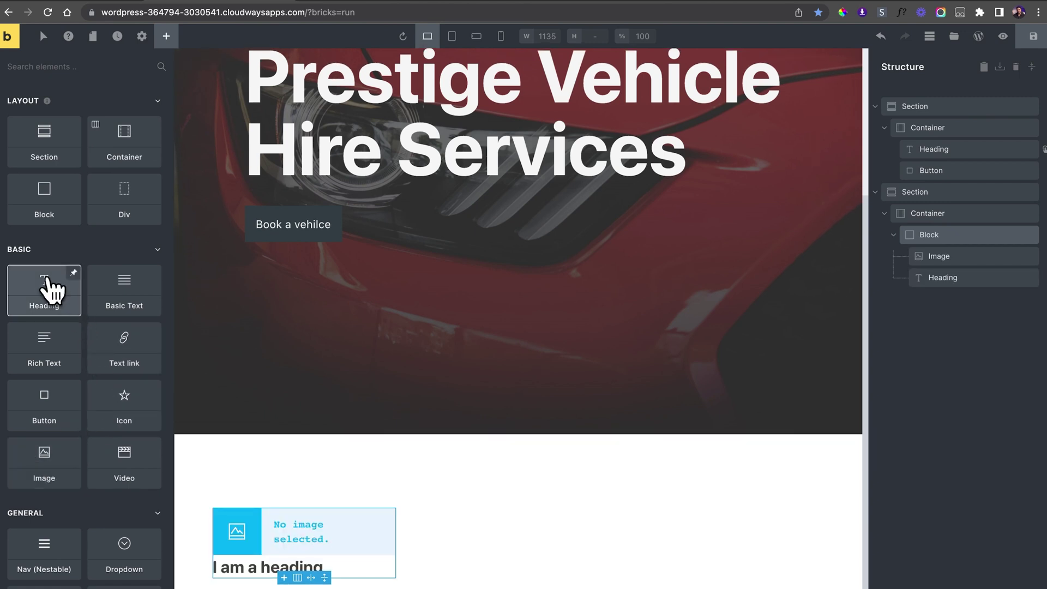
pyautogui.click(136, 304)
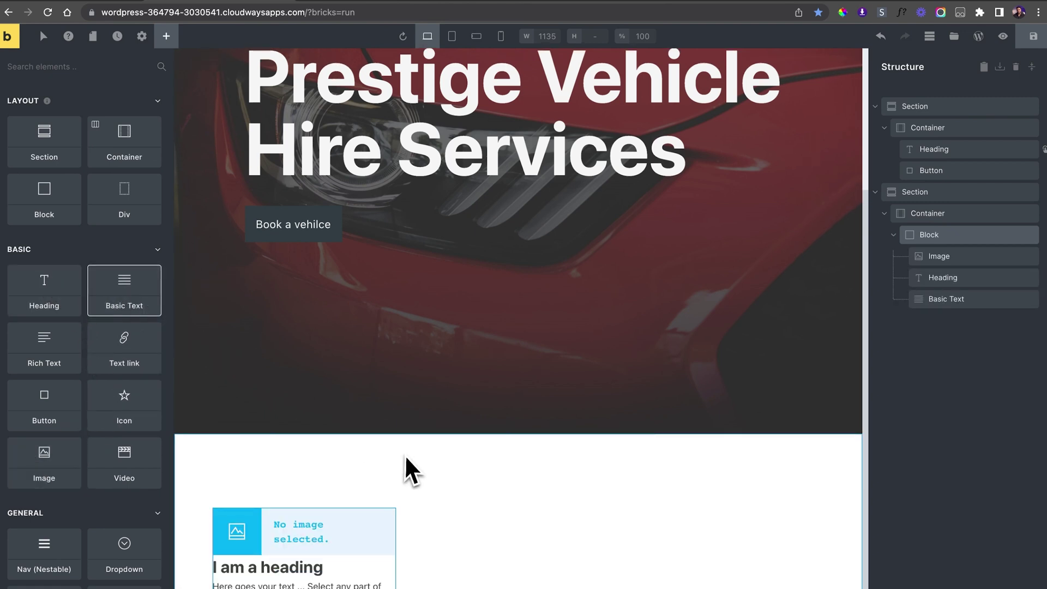
# - Enable the query loop on the block with type Posts and post type Vehicles
pyautogui.click(933, 236)
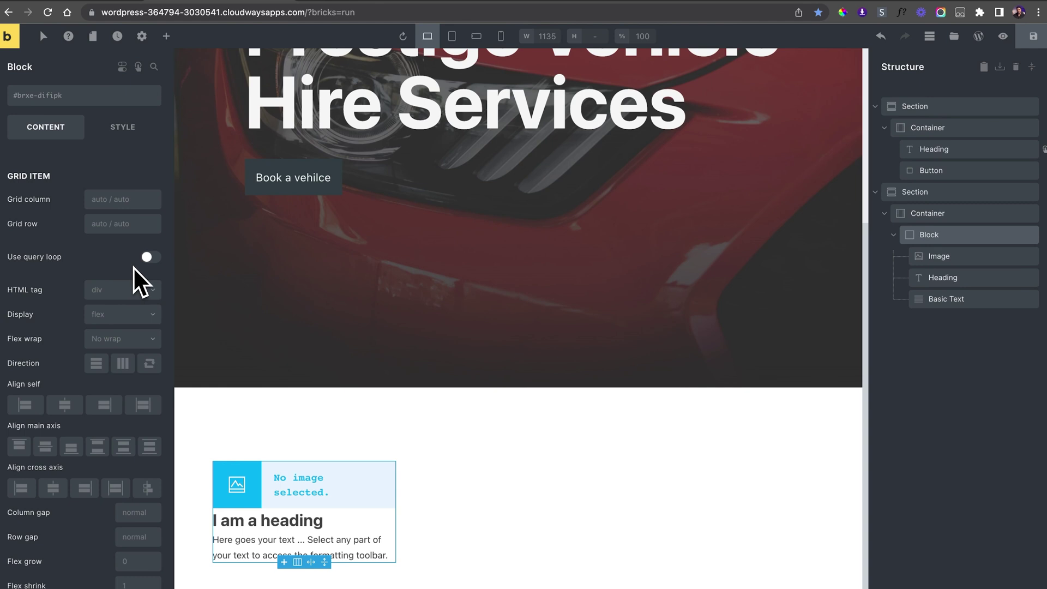
pyautogui.click(149, 258)
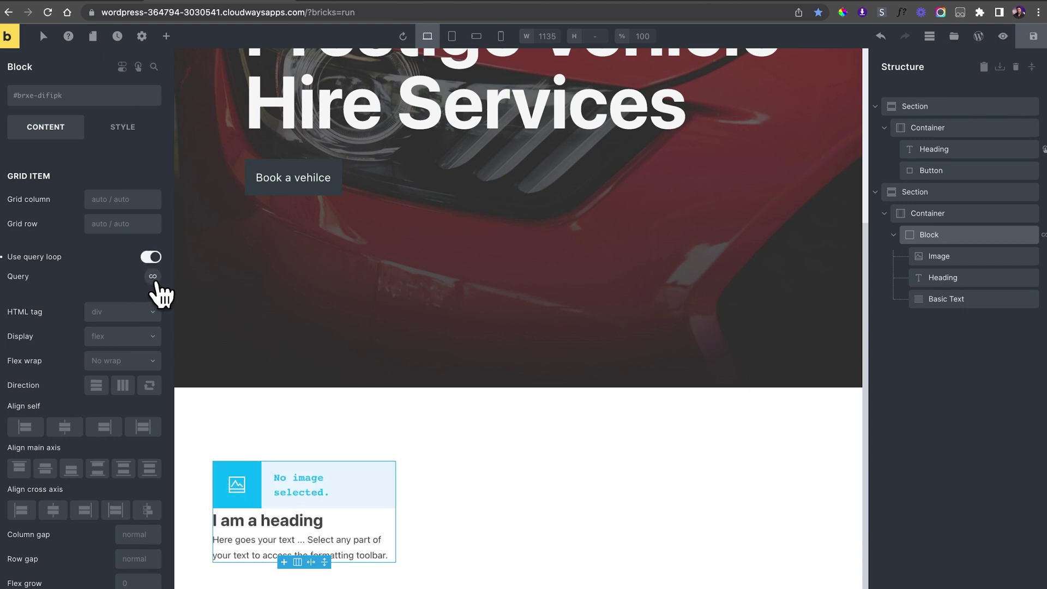
pyautogui.click(152, 278)
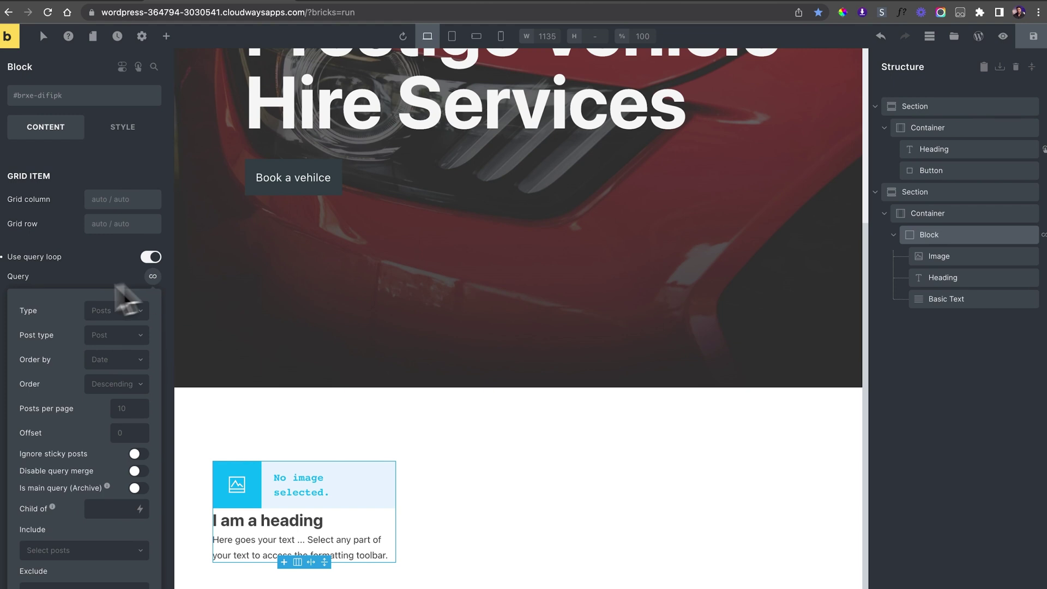
pyautogui.click(99, 311)
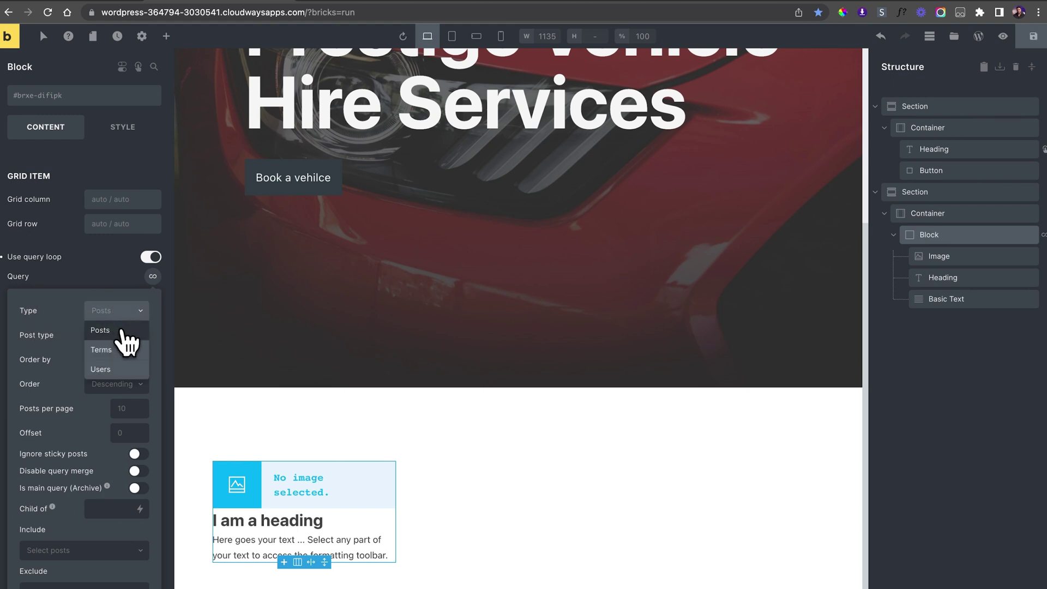
pyautogui.click(119, 331)
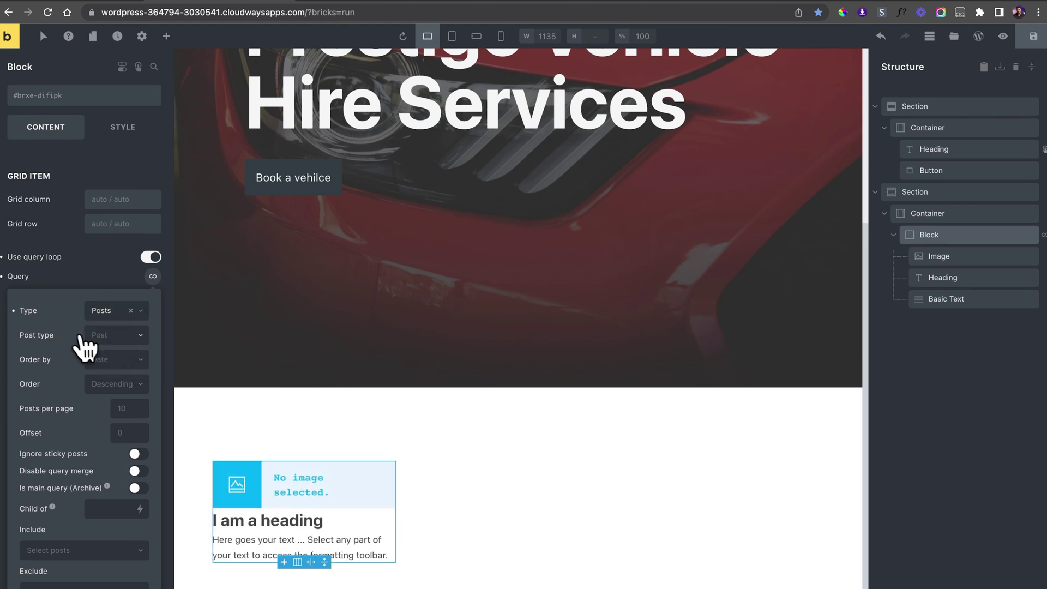
pyautogui.click(130, 337)
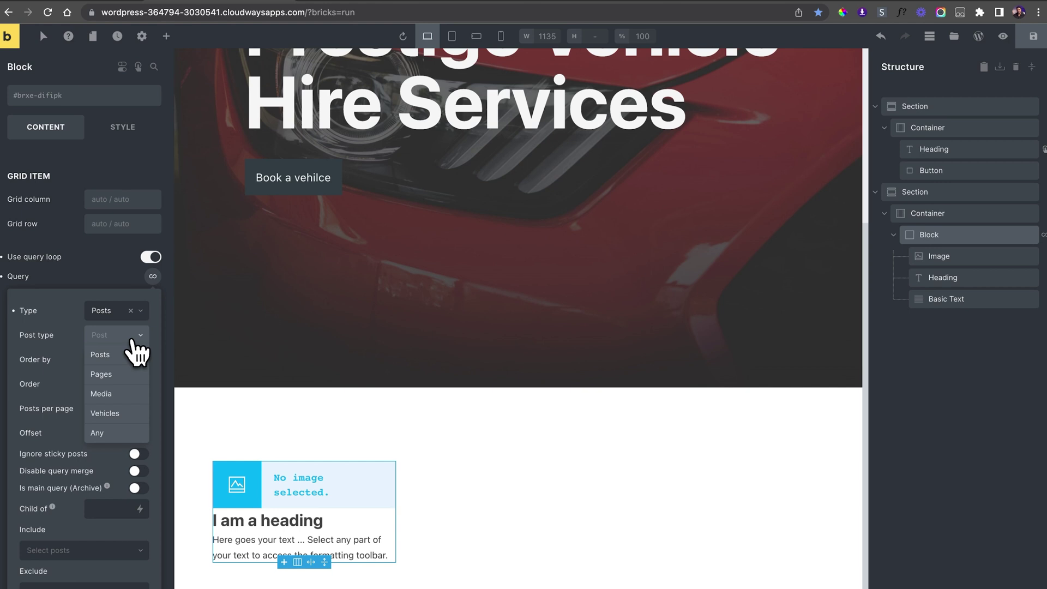
pyautogui.click(121, 415)
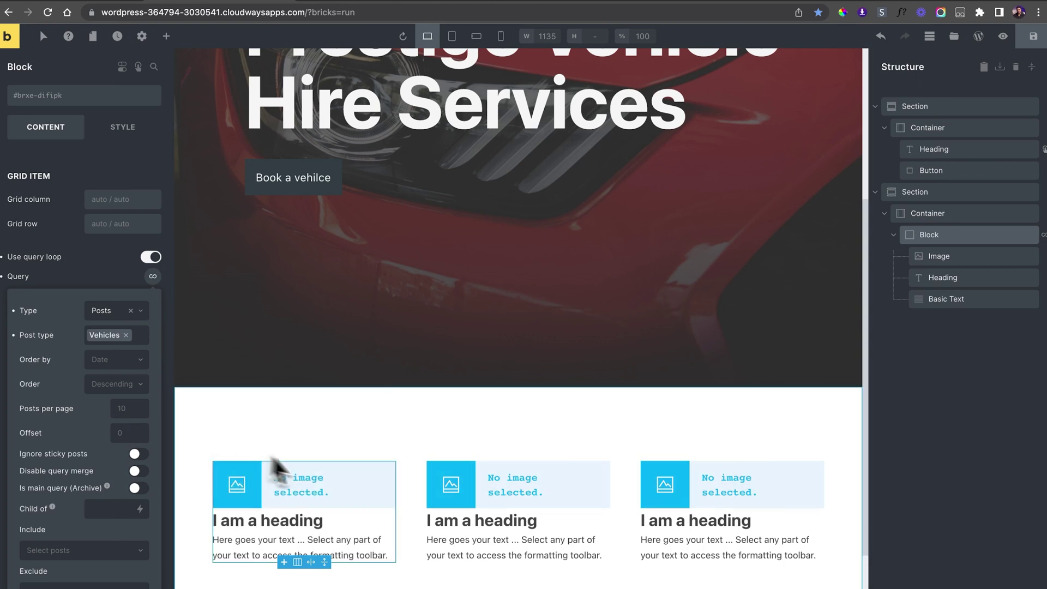
pyautogui.scroll(-3, 360, 490)
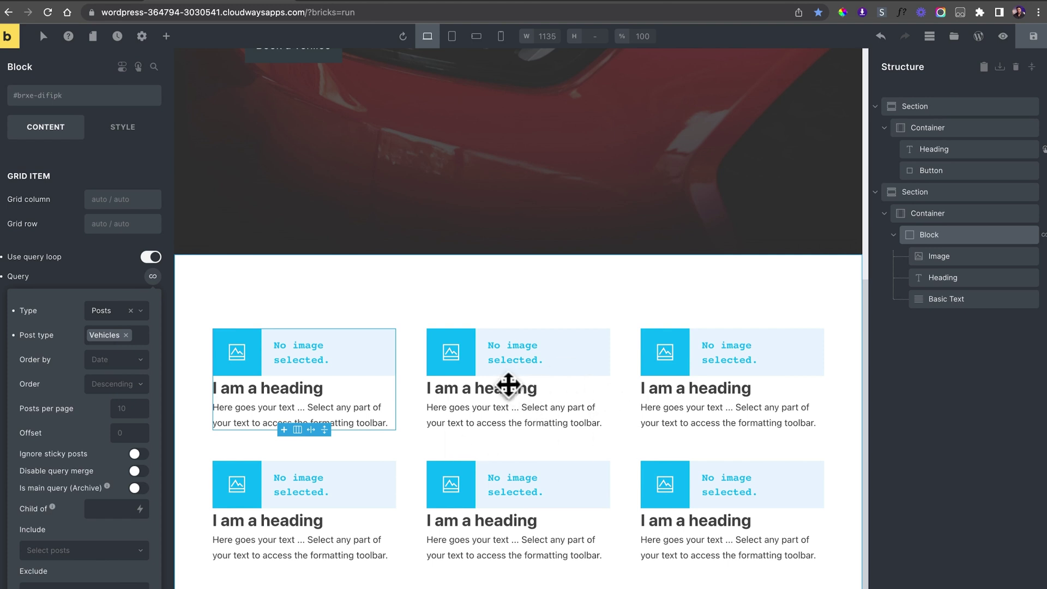
# - Link the looped block's image to the ACF Thumbnail Image dynamic field and check the vehicle grid
pyautogui.click(298, 352)
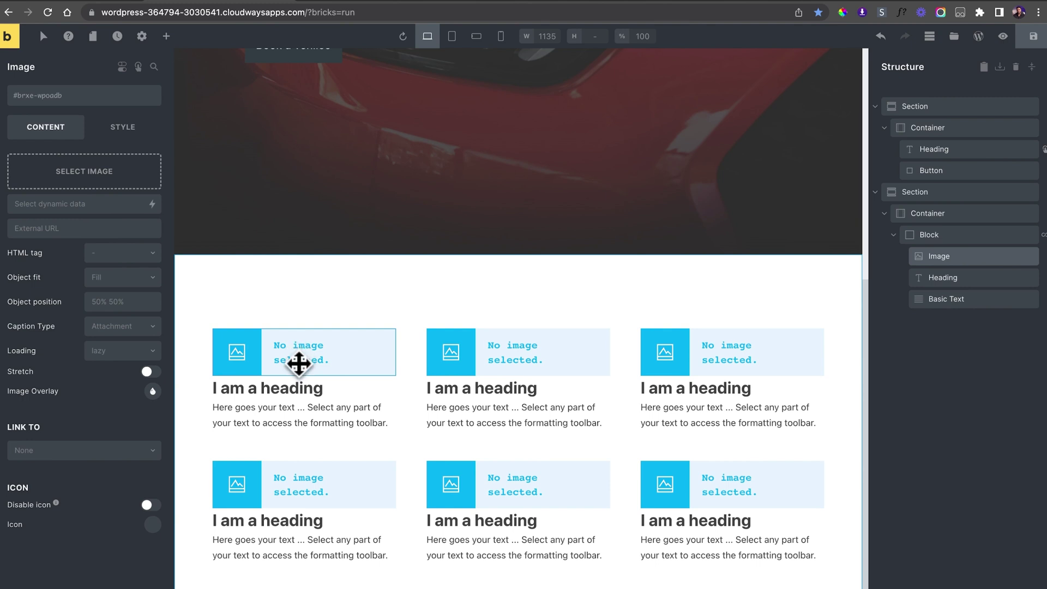
pyautogui.click(154, 205)
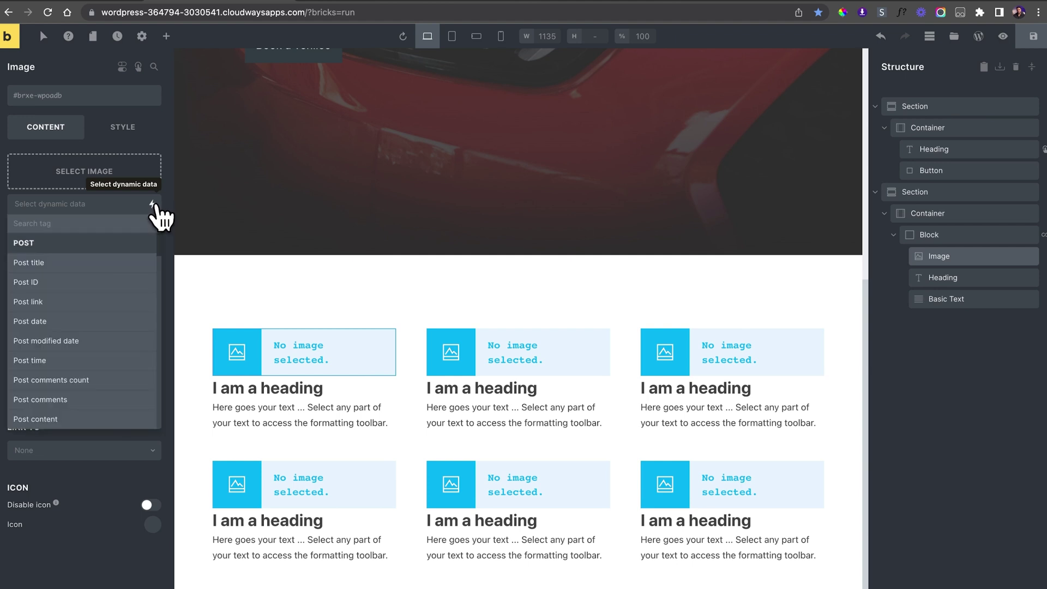
pyautogui.scroll(-10, 129, 297)
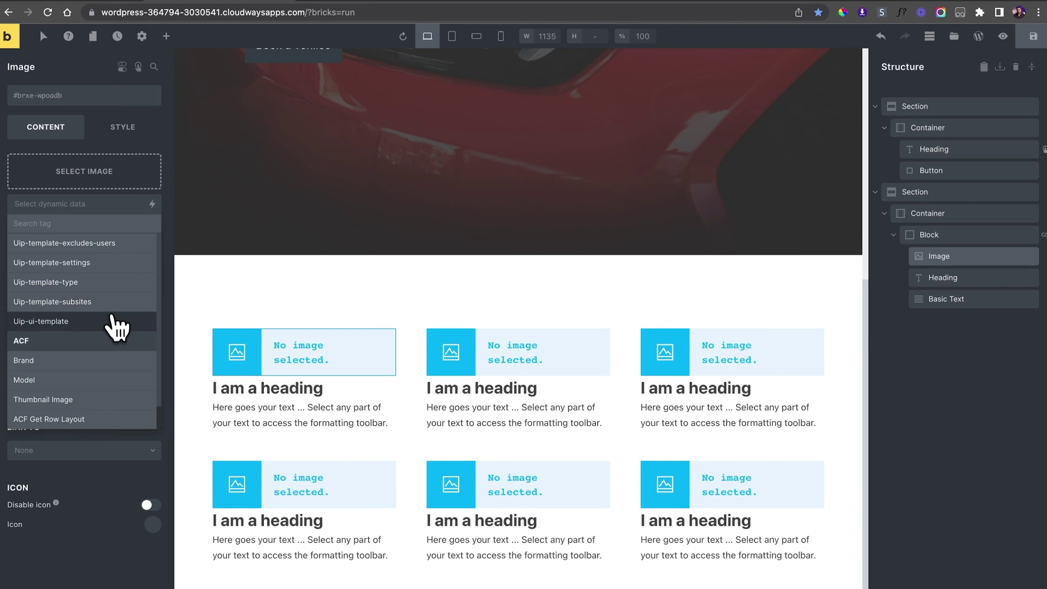
pyautogui.click(76, 399)
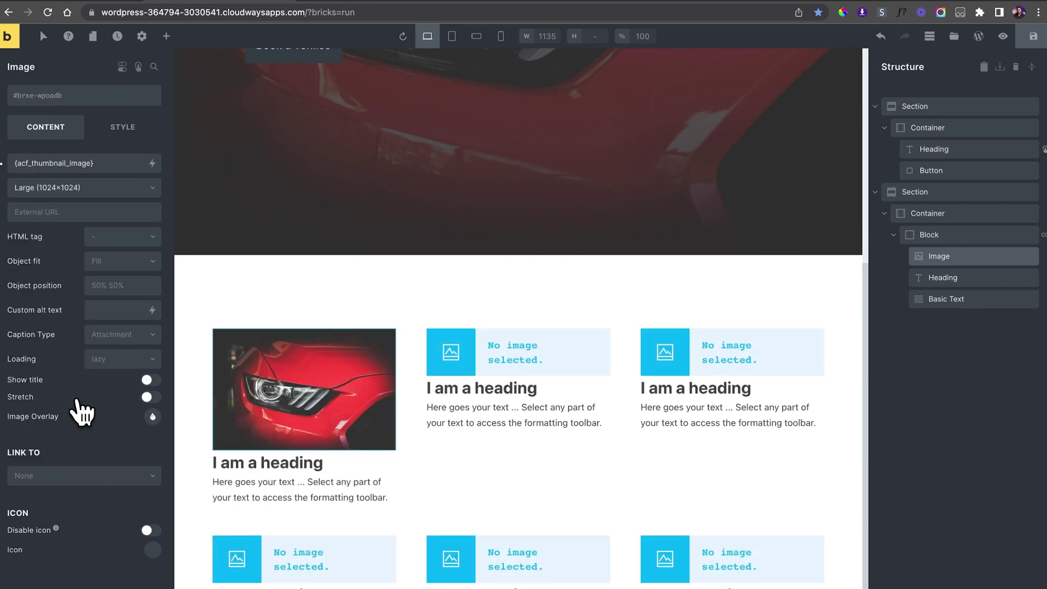
pyautogui.scroll(-3, 370, 392)
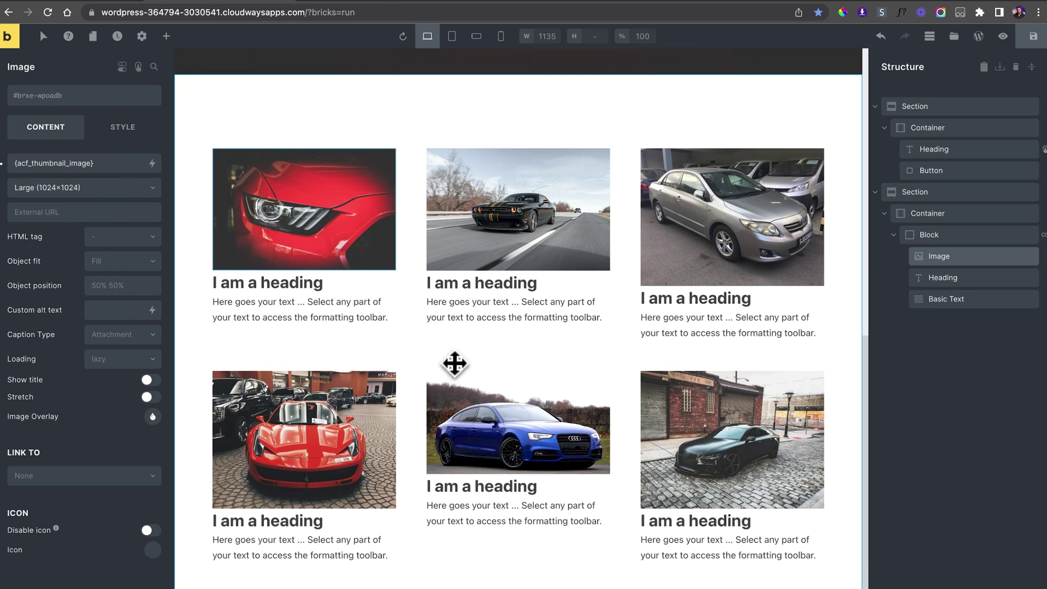
pyautogui.scroll(1, 603, 367)
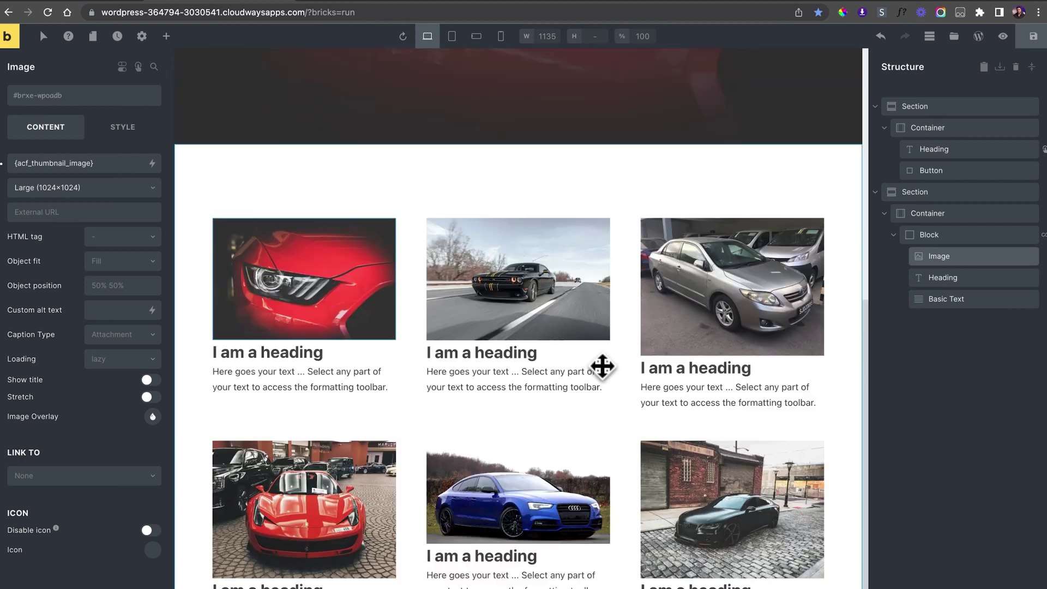
pyautogui.scroll(5, 602, 367)
pyautogui.scroll(-5, 602, 367)
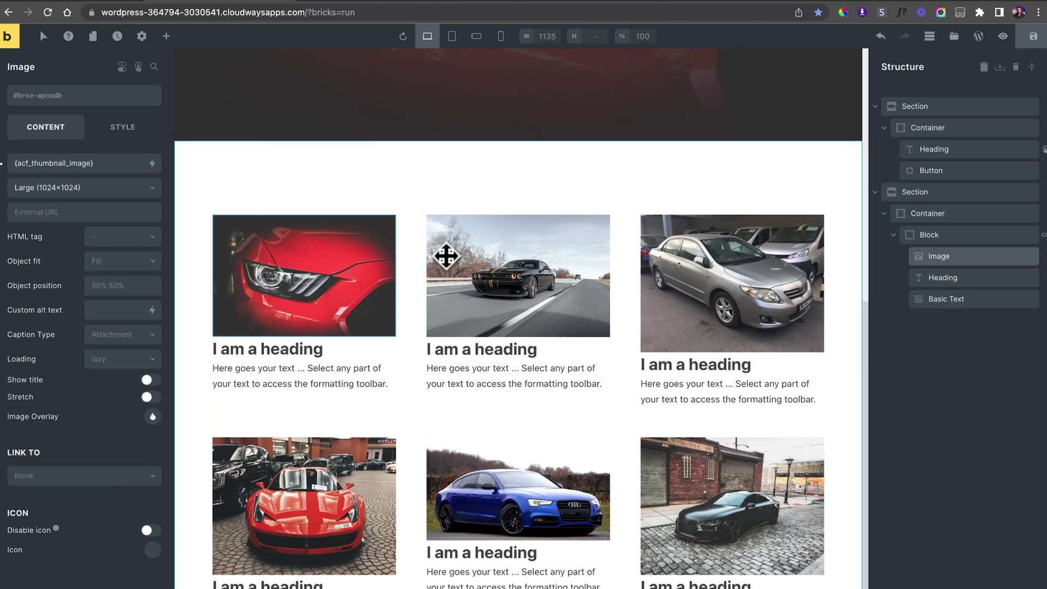
# - Insert the ACF Brand dynamic field into the heading of the looped vehicle block
pyautogui.scroll(-1, 445, 256)
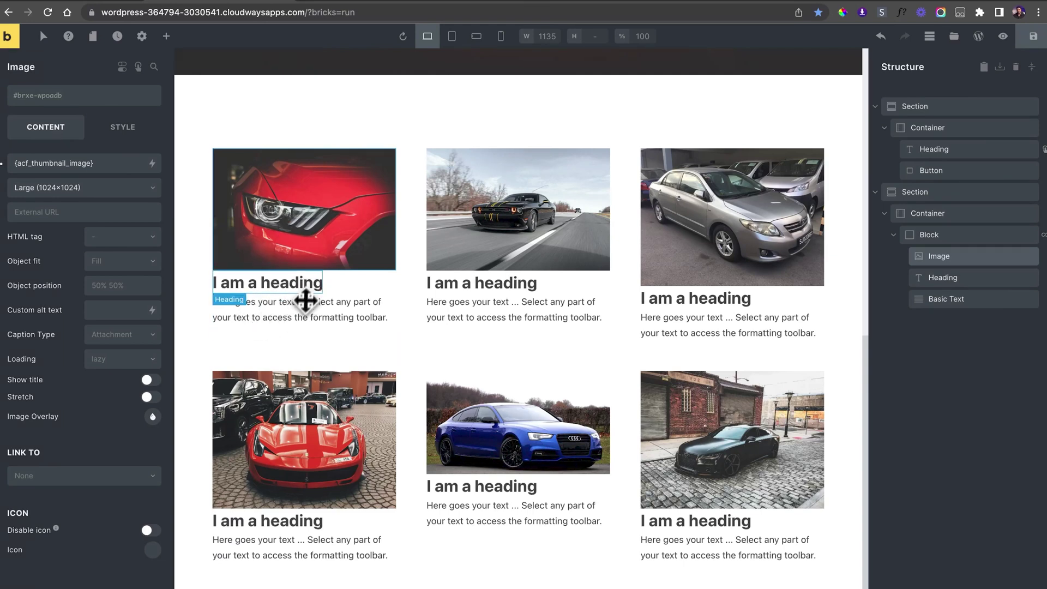
pyautogui.click(300, 285)
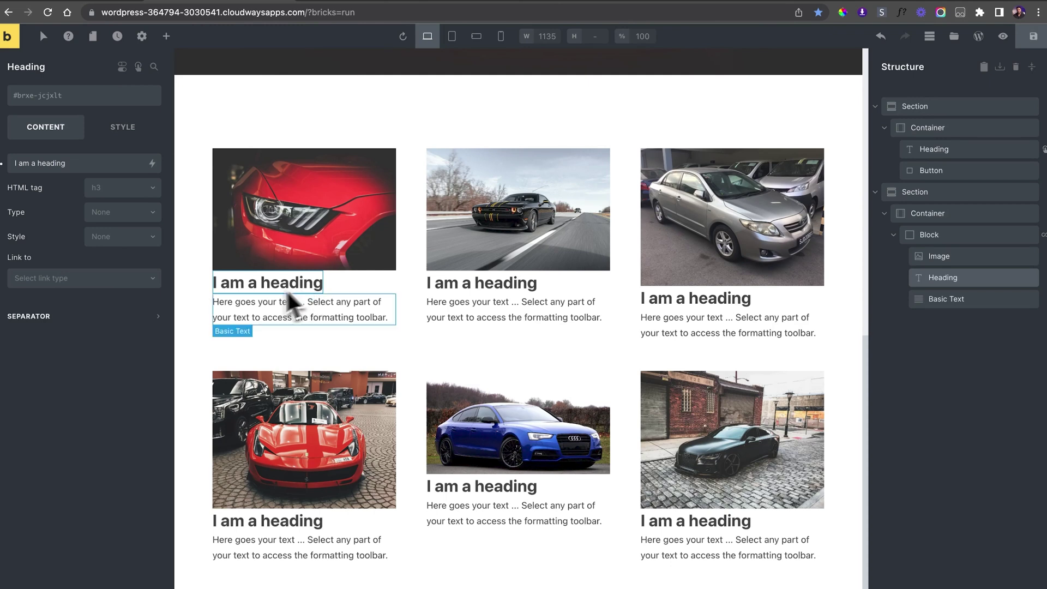
pyautogui.click(153, 164)
pyautogui.scroll(-10, 105, 293)
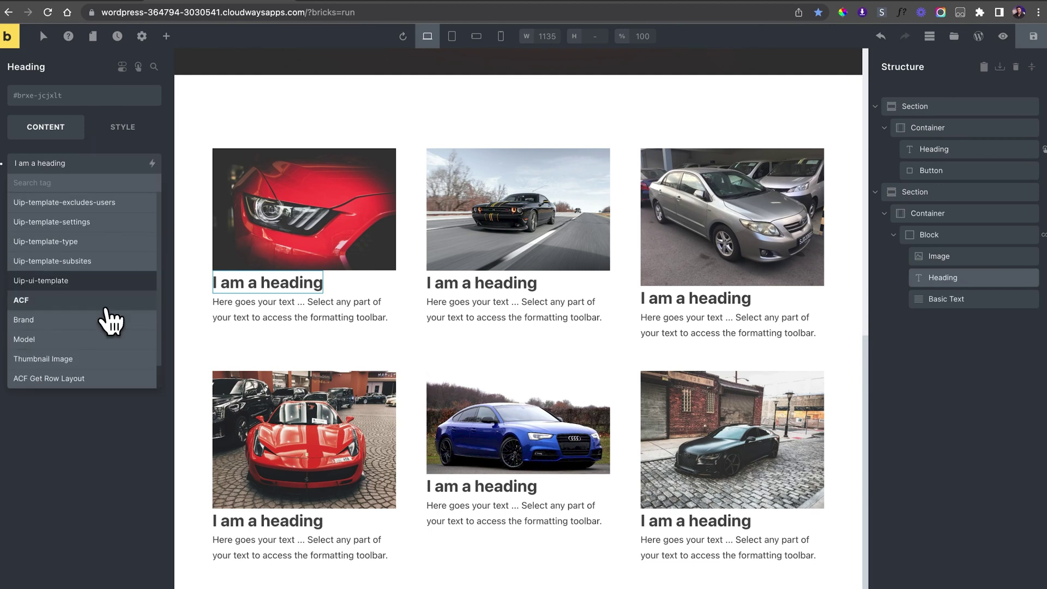
pyautogui.click(48, 322)
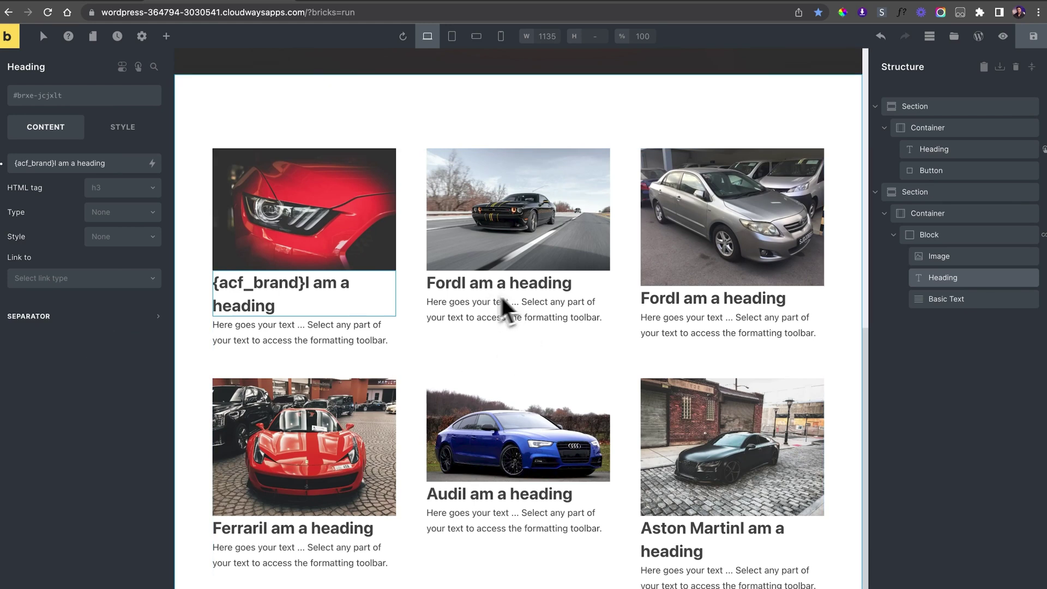
# - Try to remove the placeholder text that follows the brand tag in the looped heading
pyautogui.click(288, 303)
pyautogui.moveTo(274, 301); pyautogui.dragTo(308, 283)
pyautogui.press('BackSpace')
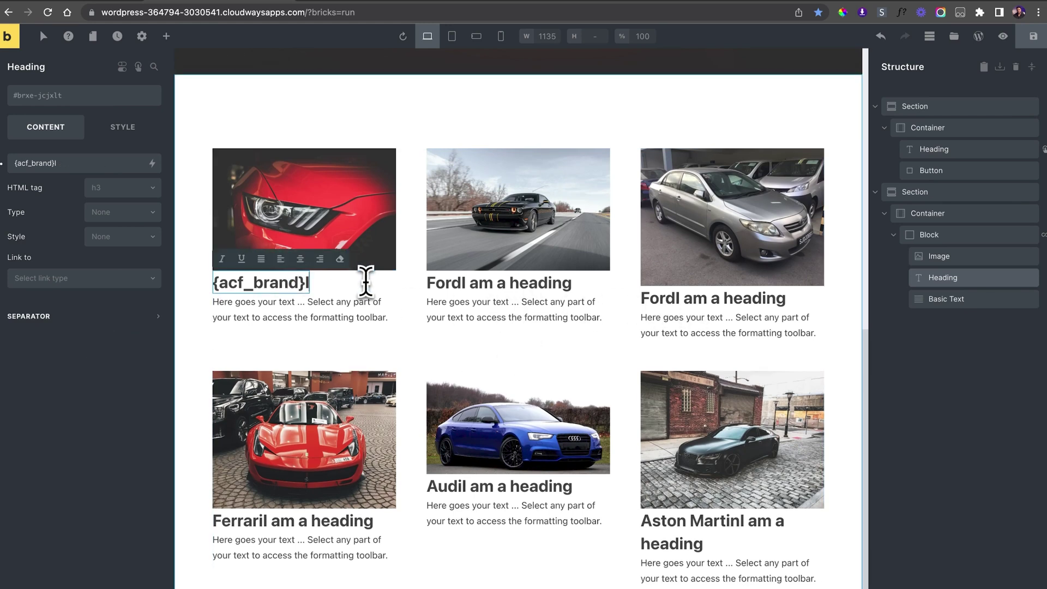
pyautogui.scroll(-1, 577, 295)
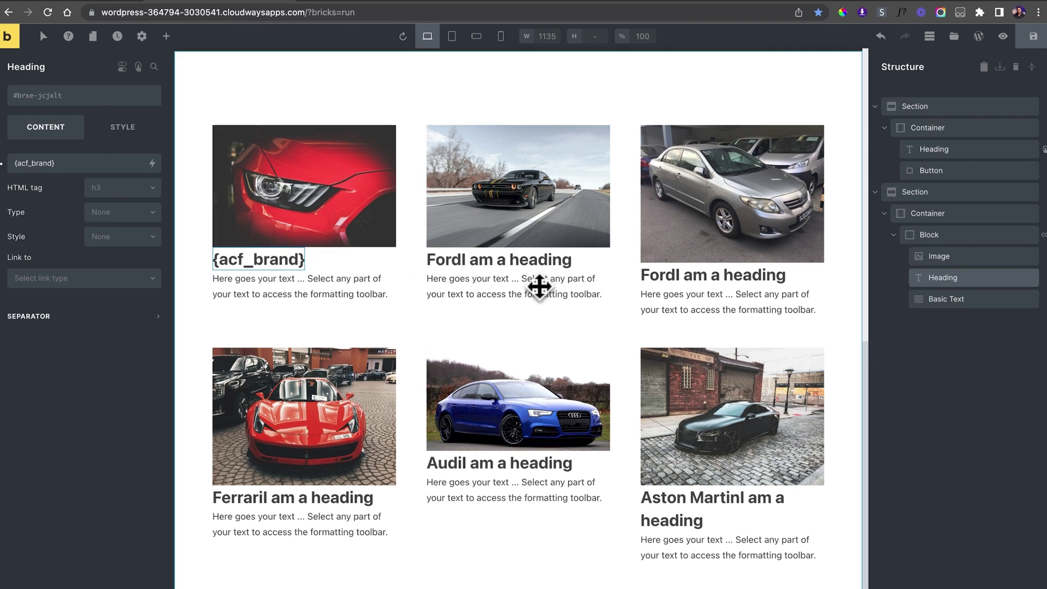
pyautogui.click(538, 288)
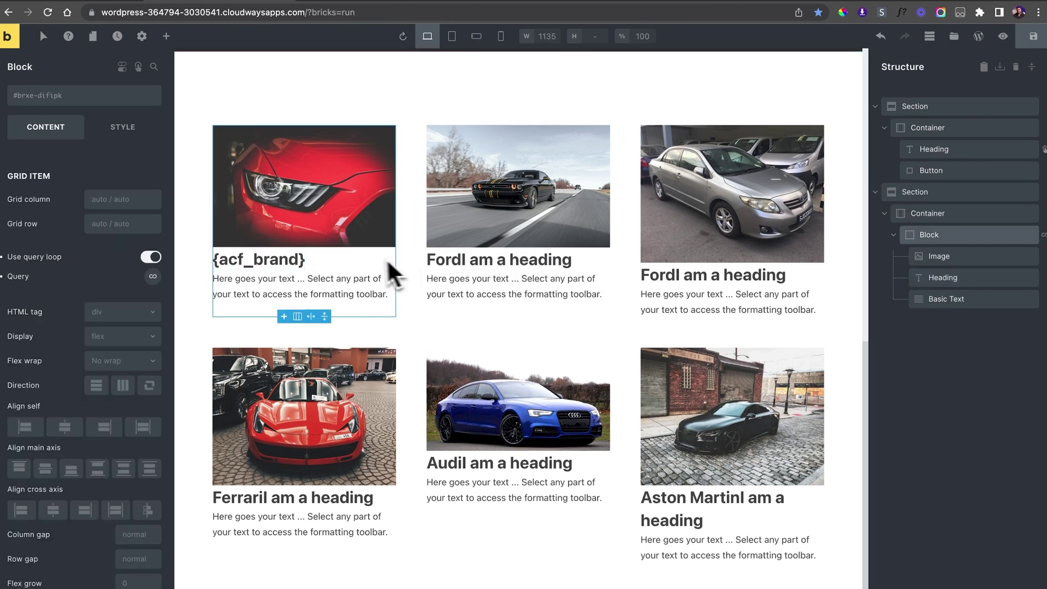
pyautogui.click(328, 262)
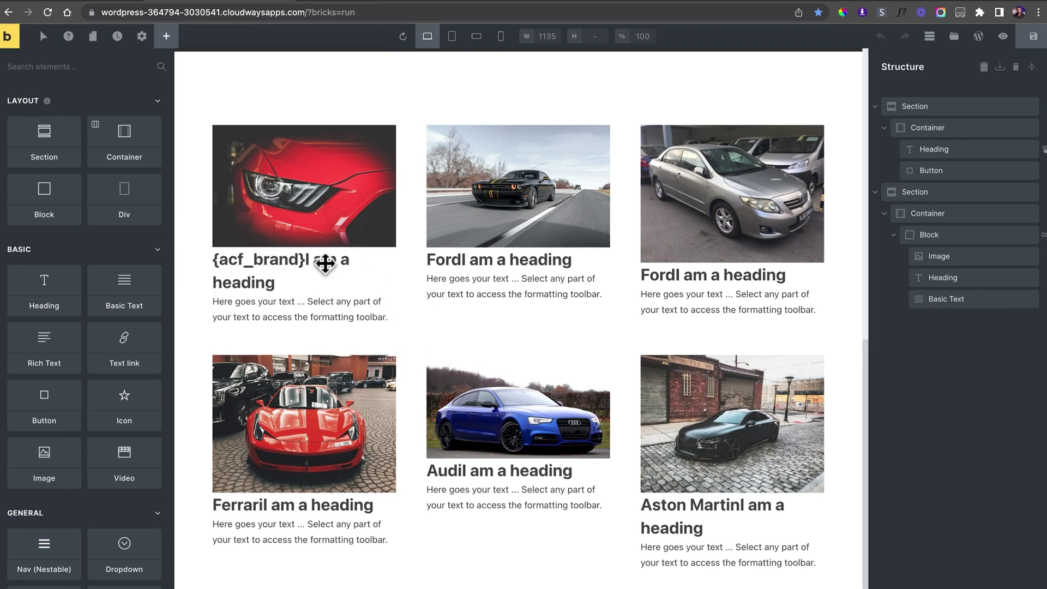
# - Delete the "I am a heading" placeholder from the looped heading, leaving only the {acf_brand} tag
pyautogui.doubleClick(326, 261)
pyautogui.moveTo(314, 279)
pyautogui.mouseDown()
pyautogui.moveTo(276, 280)
pyautogui.moveTo(305, 262)
pyautogui.mouseUp()
pyautogui.press('BackSpace')
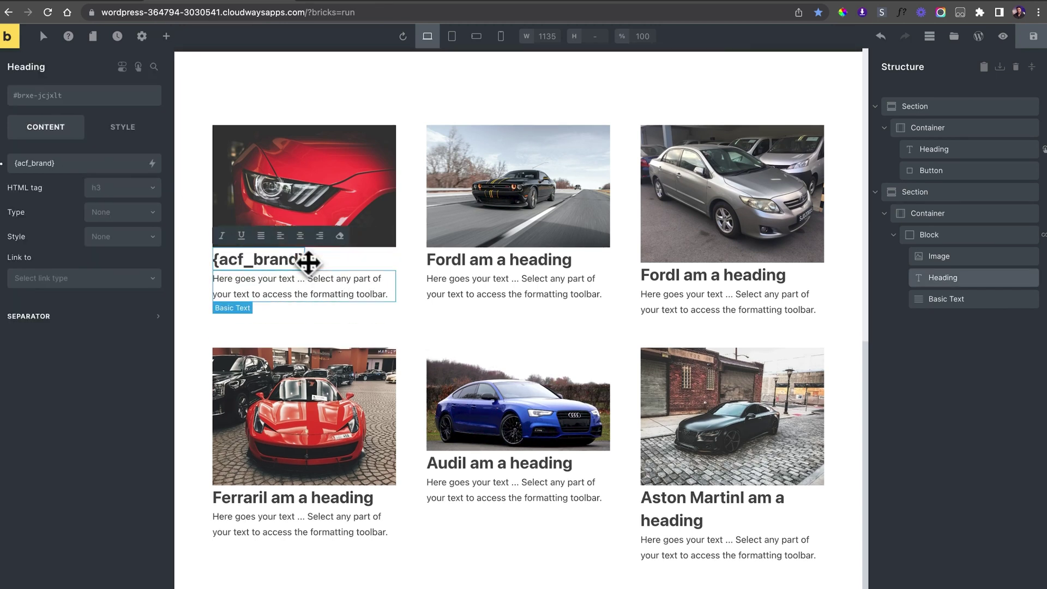
pyautogui.click(445, 308)
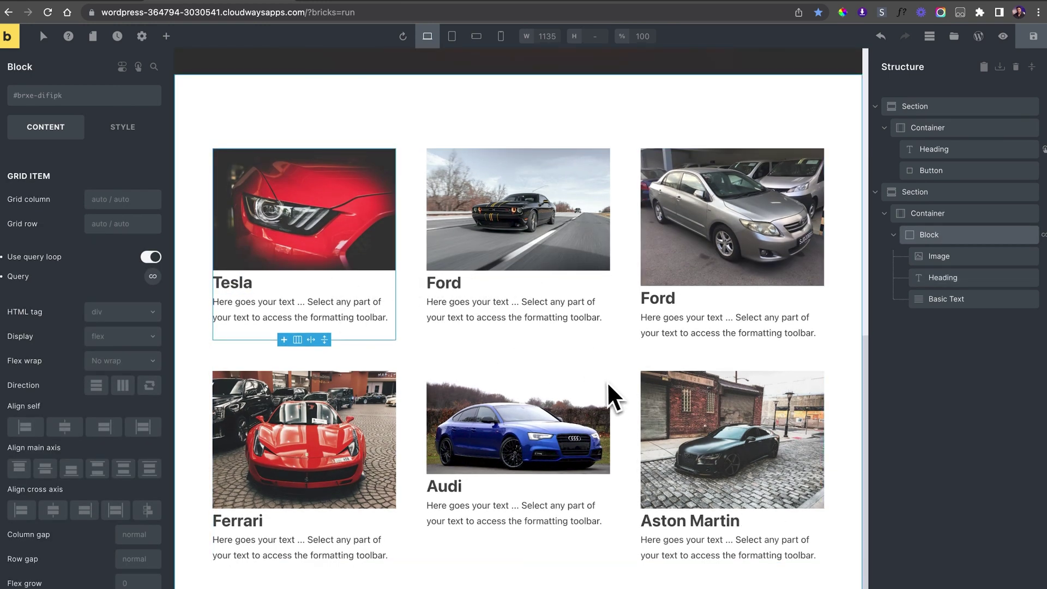
# - Replace the looped block's basic text placeholder with the ACF Model dynamic field
pyautogui.click(261, 310)
pyautogui.moveTo(116, 181); pyautogui.dragTo(4, 170)
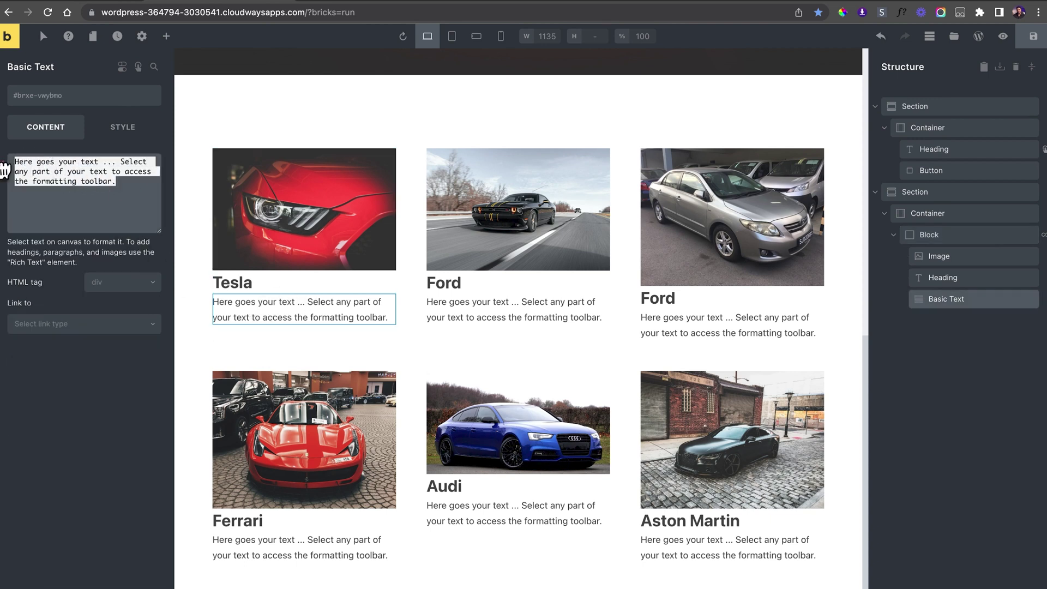
pyautogui.press('BackSpace')
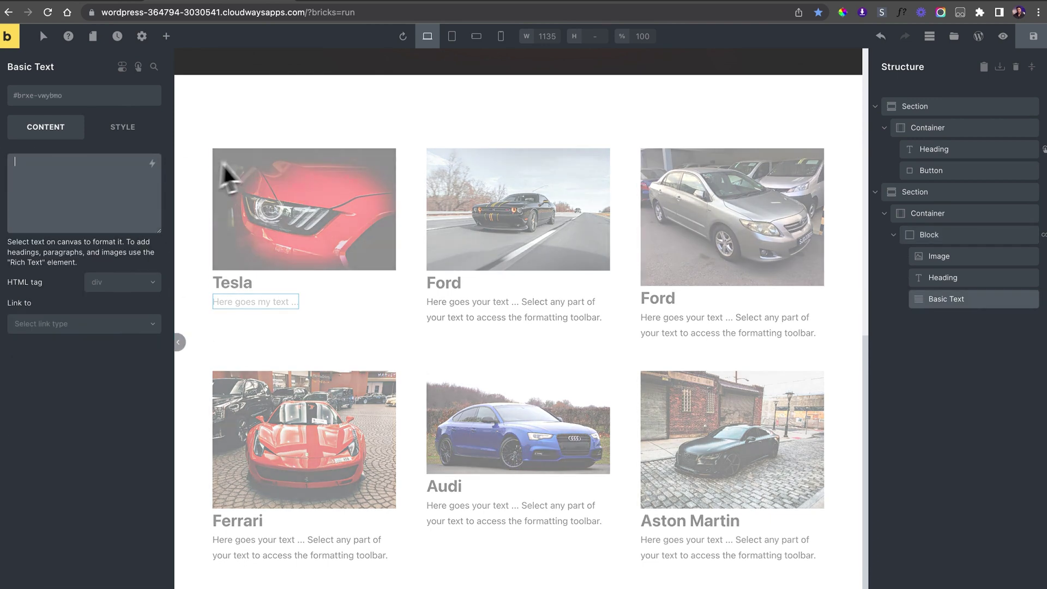
pyautogui.click(153, 163)
pyautogui.scroll(-5, 83, 367)
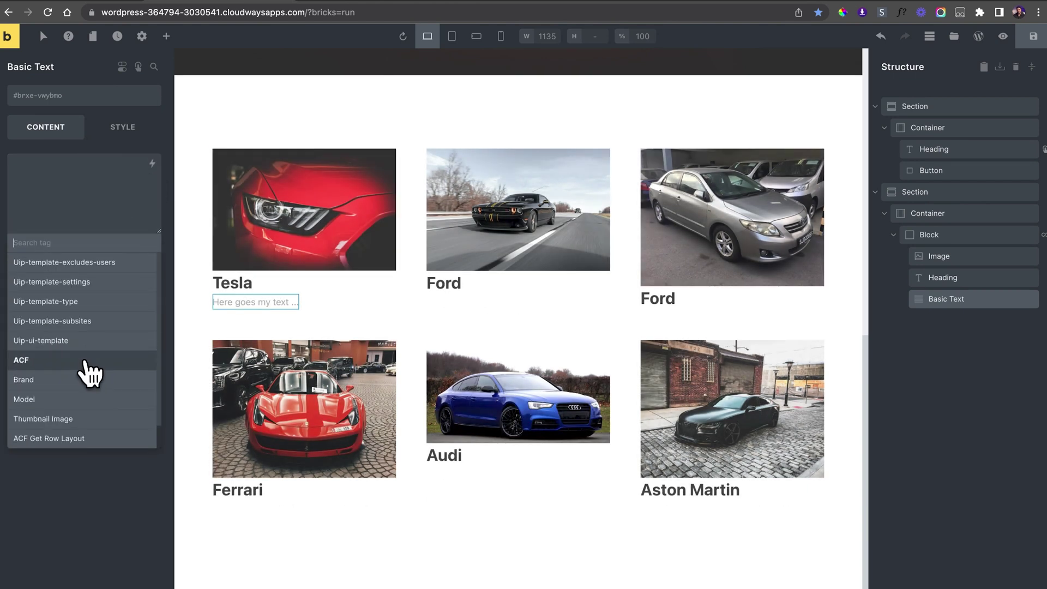
pyautogui.click(43, 401)
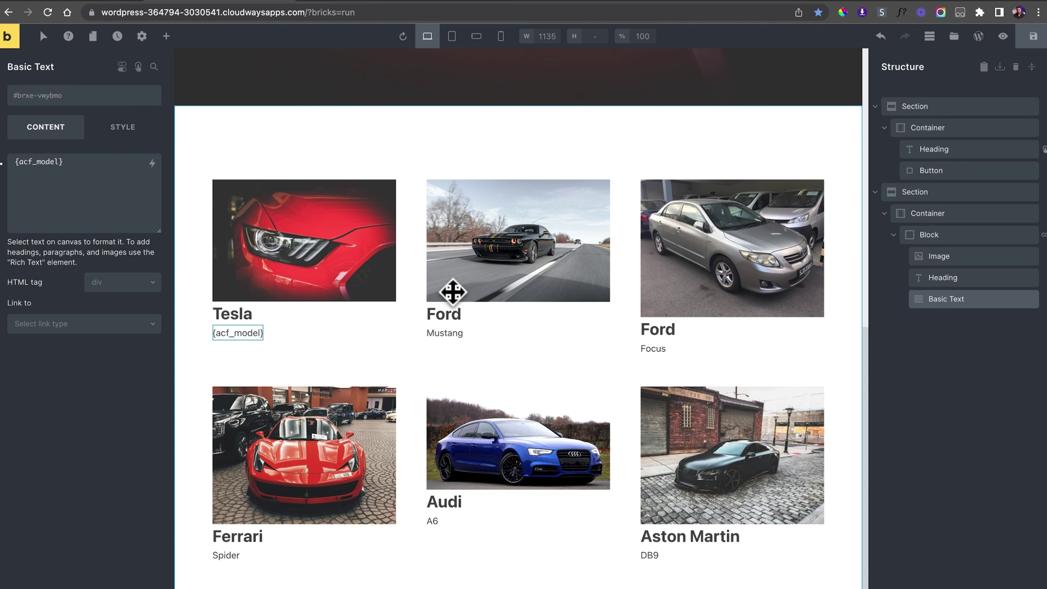
pyautogui.click(605, 309)
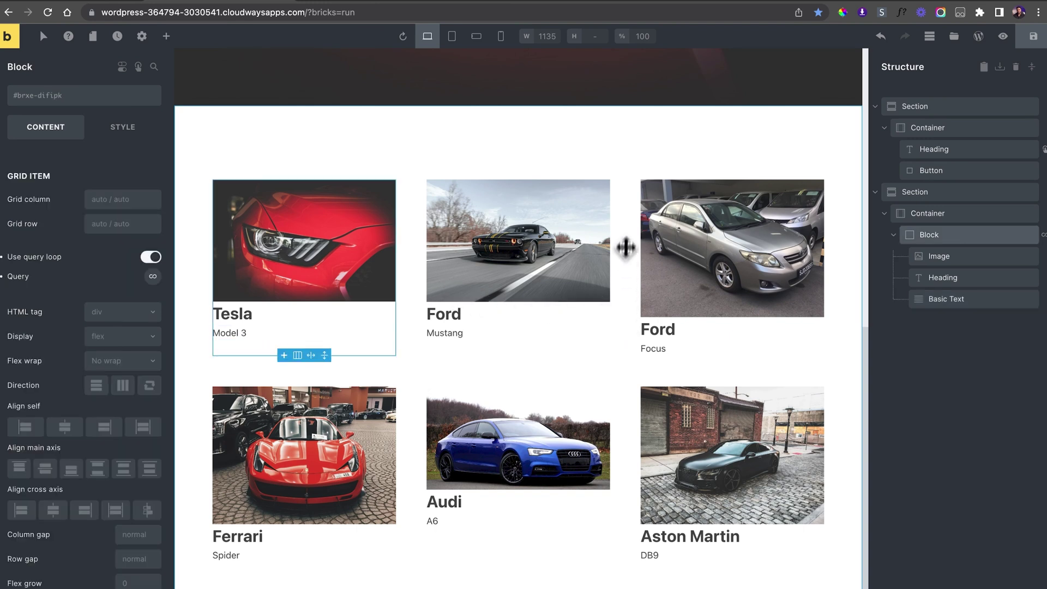
# - Examine the page from the hero section down to the dynamic vehicle grid
pyautogui.click(631, 217)
pyautogui.scroll(10, 592, 397)
pyautogui.scroll(-10, 595, 395)
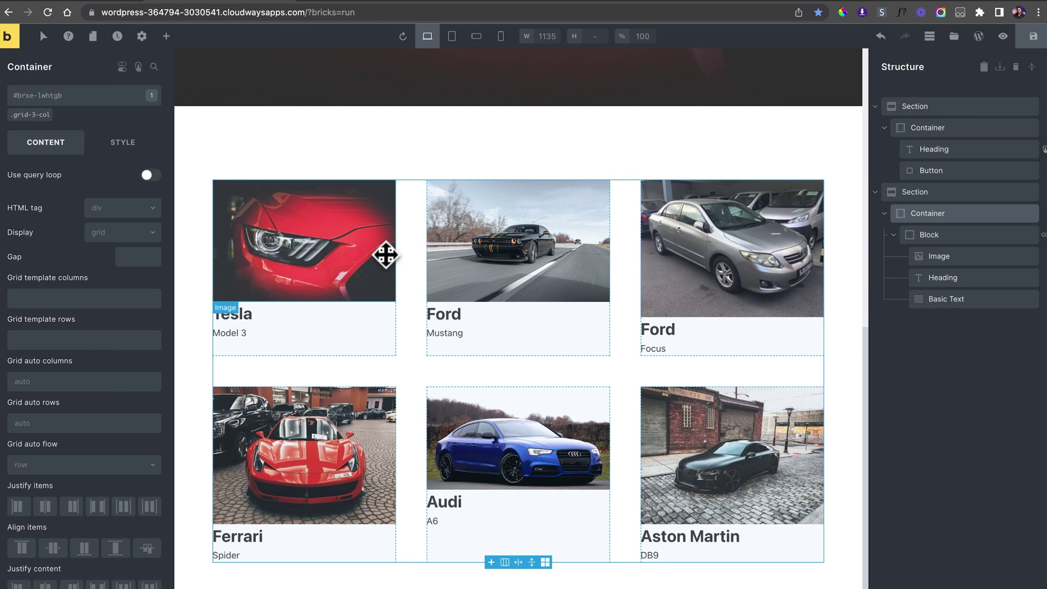
pyautogui.scroll(10, 385, 255)
pyautogui.click(553, 157)
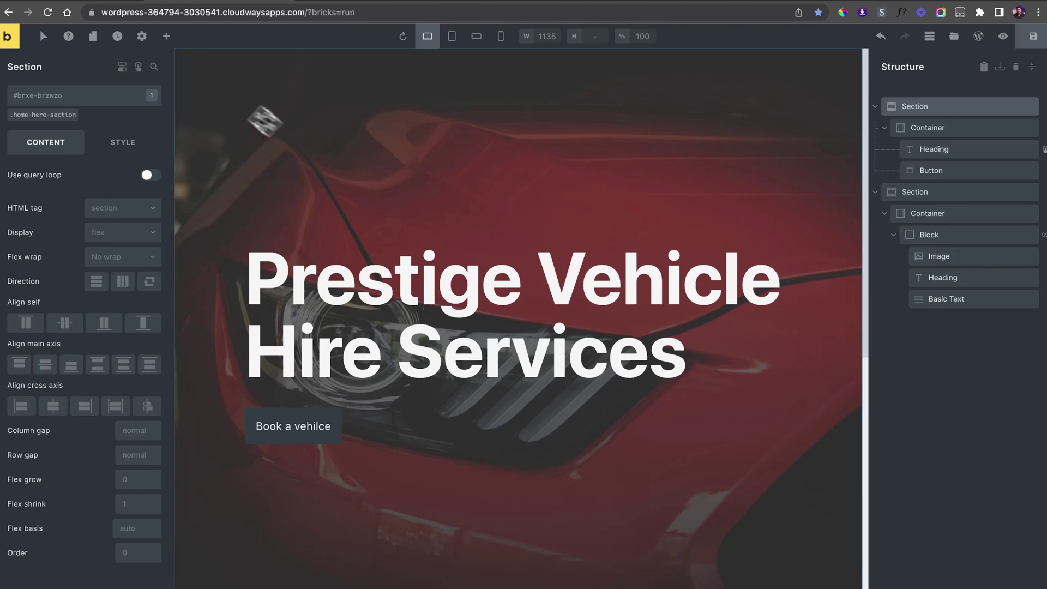
pyautogui.click(166, 36)
pyautogui.scroll(-10, 253, 355)
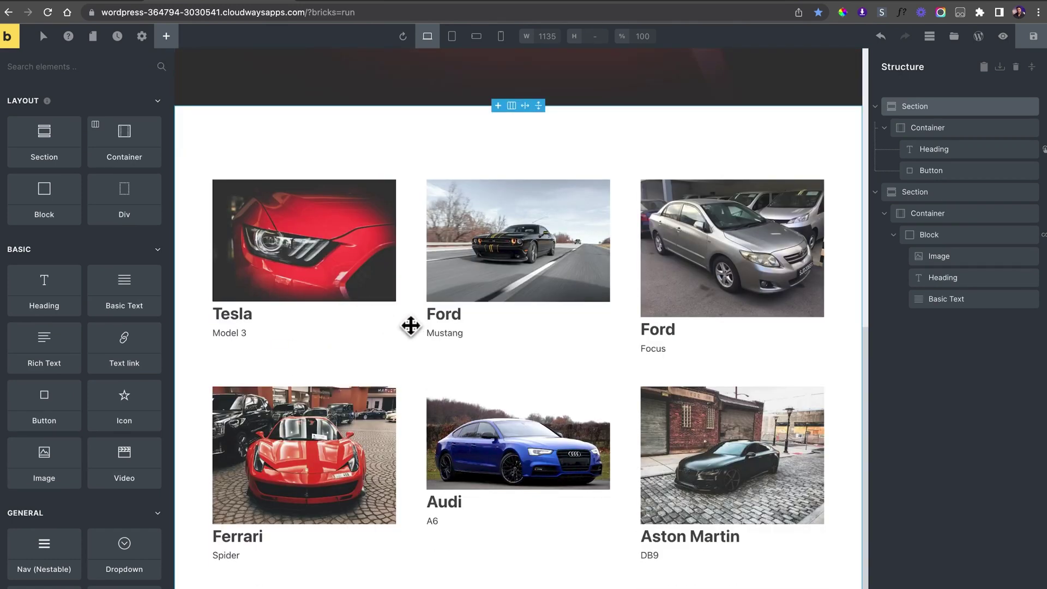
# - Set the vehicle grid container's template columns to 1fr 1fr at the mobile landscape breakpoint
pyautogui.click(410, 325)
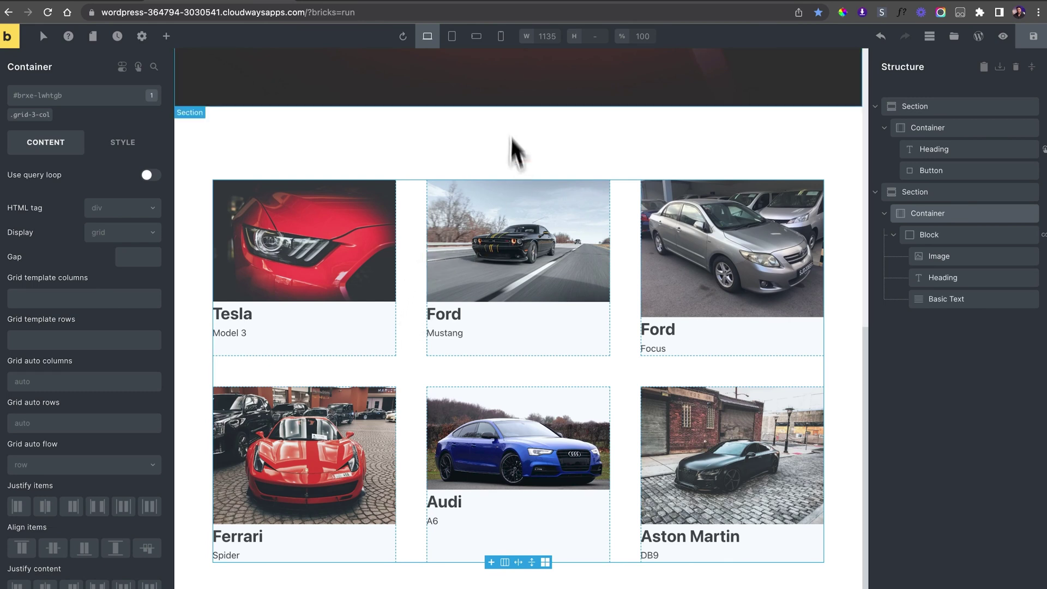
pyautogui.click(477, 37)
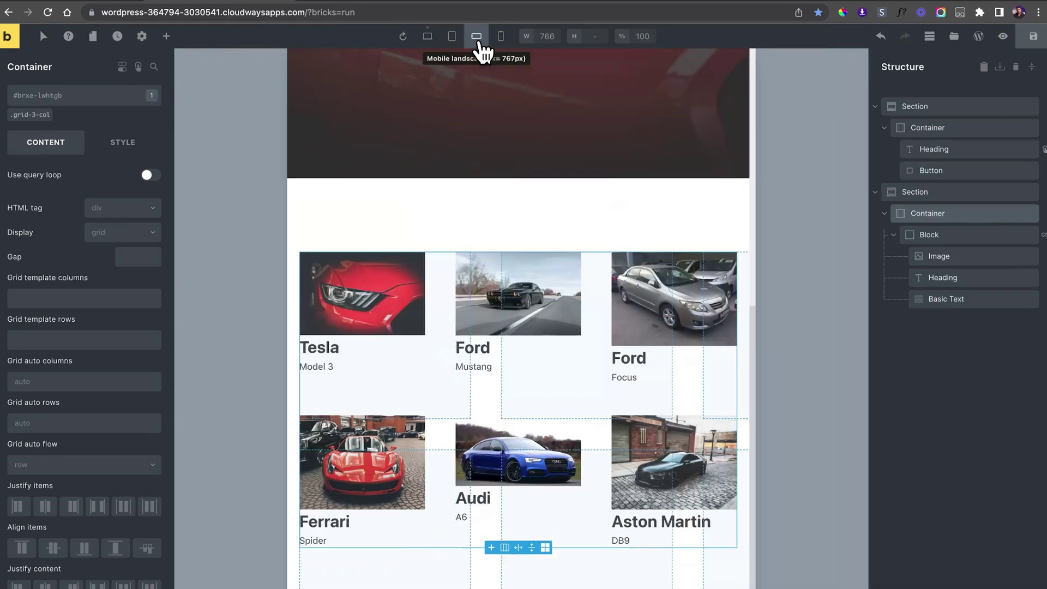
pyautogui.click(498, 40)
pyautogui.click(483, 39)
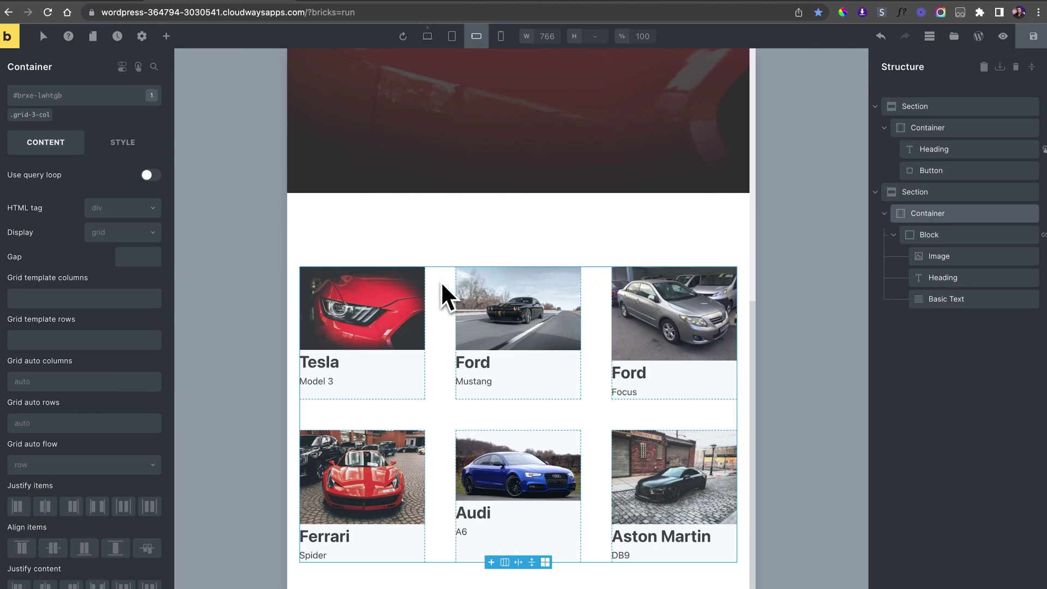
pyautogui.click(81, 306)
pyautogui.write('1fr 1fr')
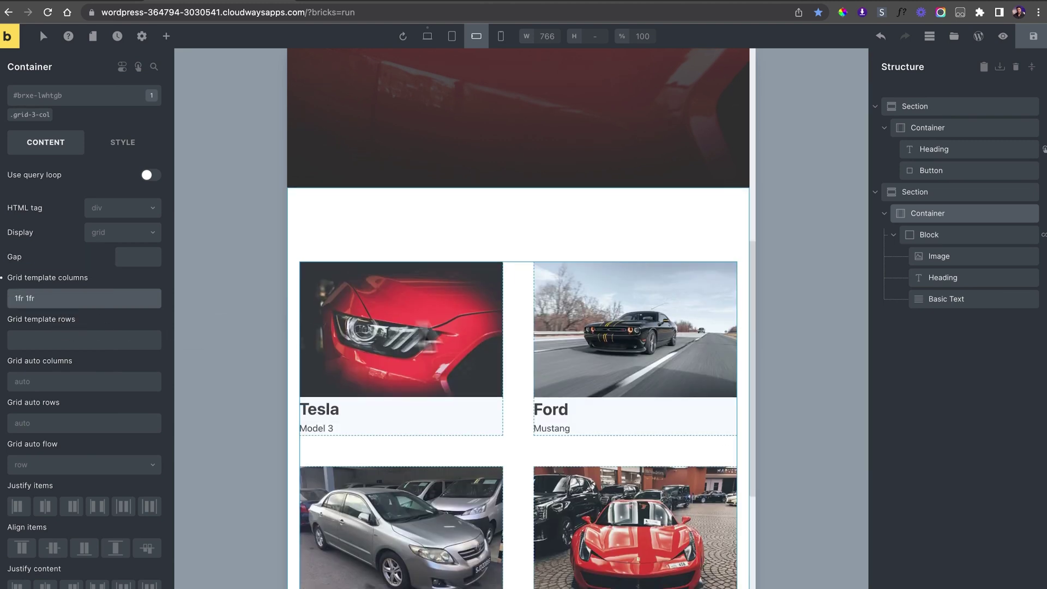
pyautogui.scroll(-2, 502, 327)
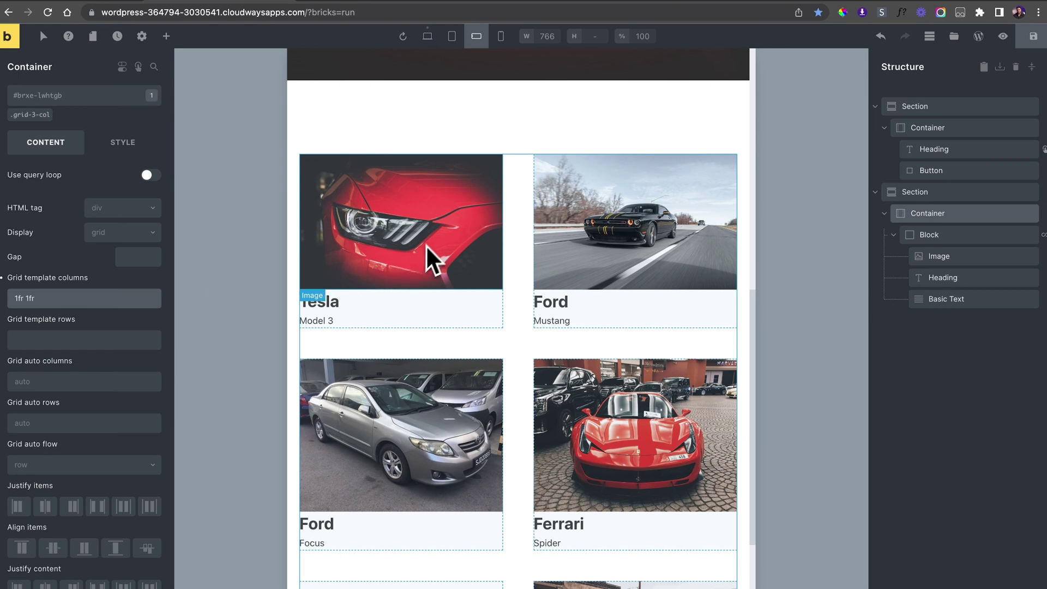
# - Set the vehicle grid container's template columns to 1fr at the mobile portrait breakpoint and check the stacked layout
pyautogui.click(501, 36)
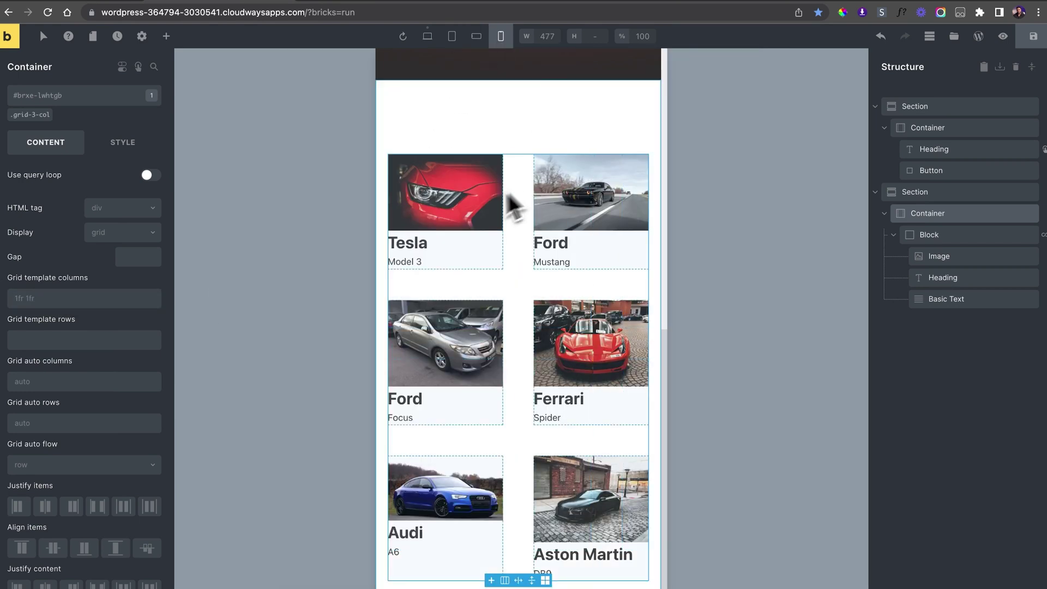
pyautogui.click(59, 299)
pyautogui.write('1fr')
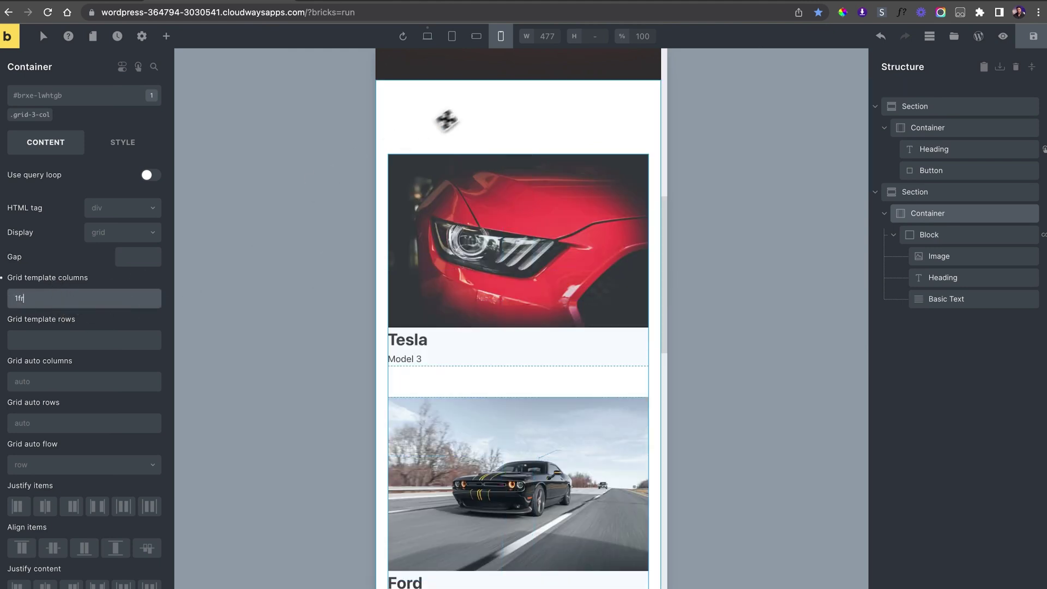
pyautogui.click(446, 119)
pyautogui.scroll(-15, 538, 281)
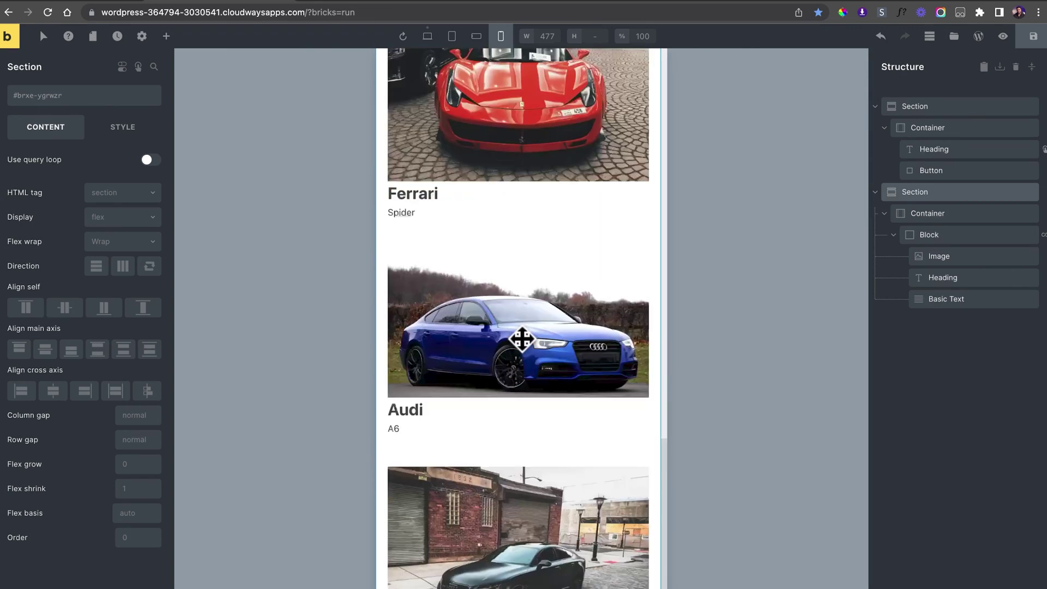
pyautogui.scroll(15, 523, 339)
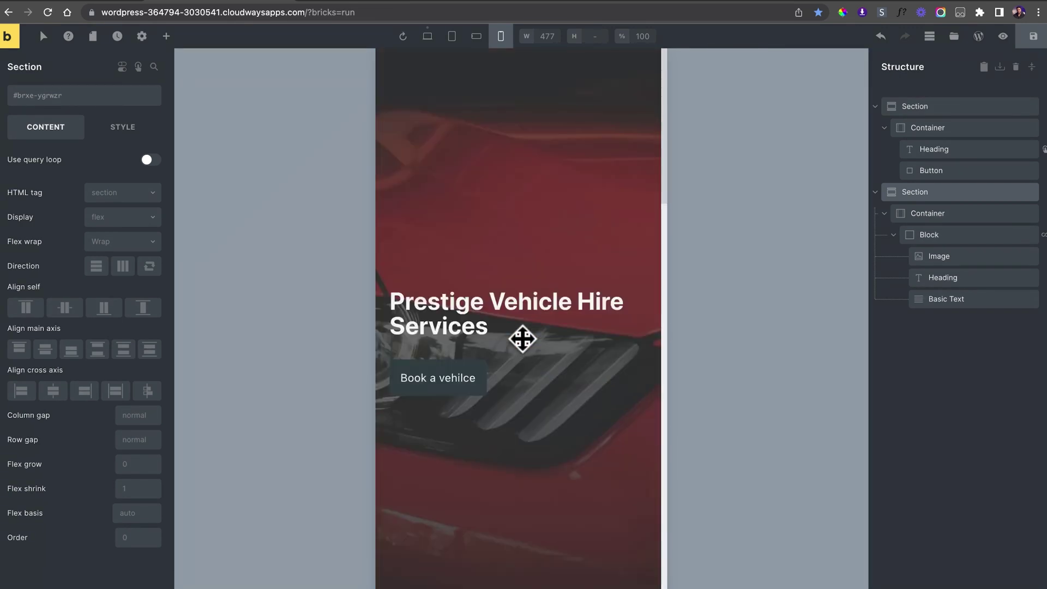
# - Return to the desktop view and review the hero section, its container and the vehicle grid section
pyautogui.click(428, 36)
pyautogui.click(533, 219)
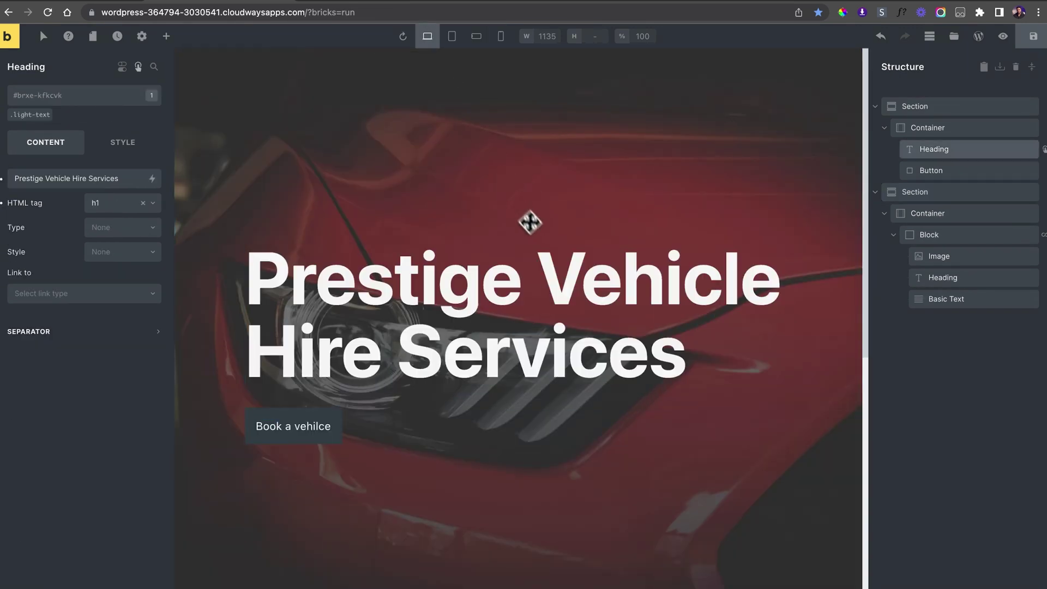
pyautogui.scroll(-5, 526, 272)
pyautogui.scroll(-5, 526, 305)
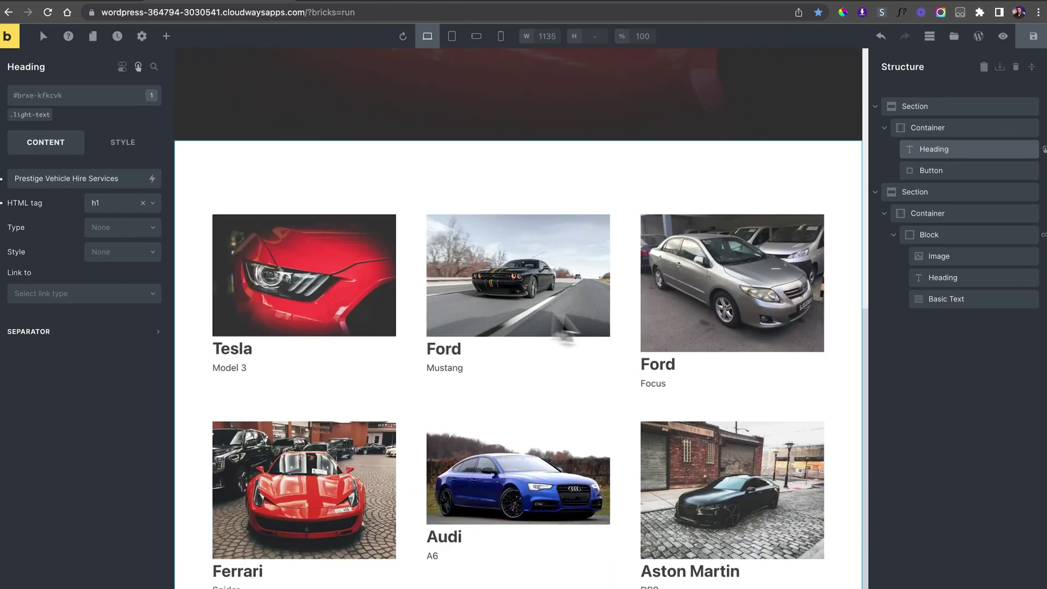
pyautogui.scroll(10, 668, 376)
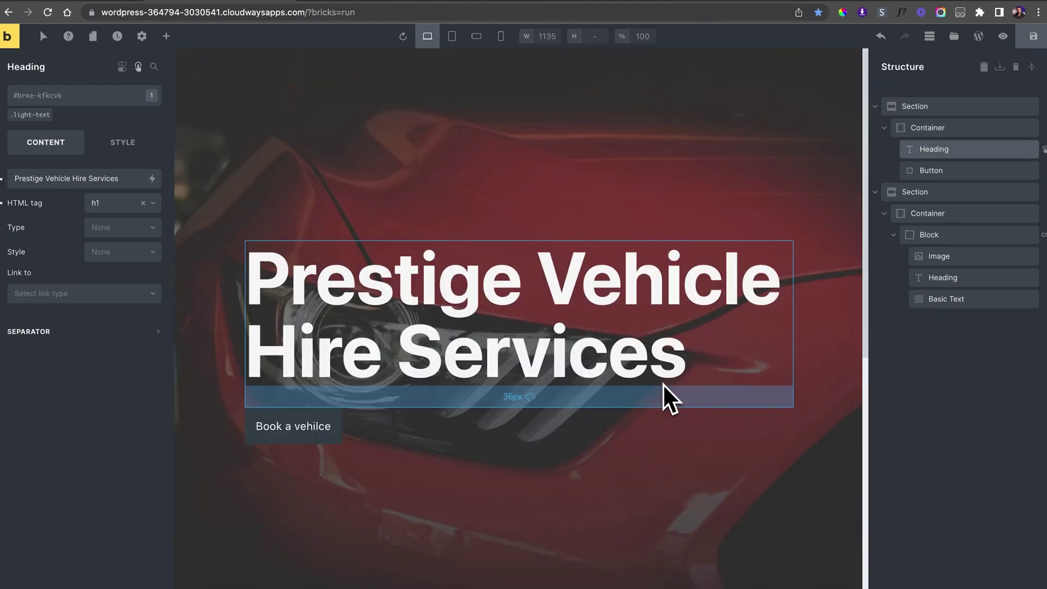
pyautogui.click(497, 189)
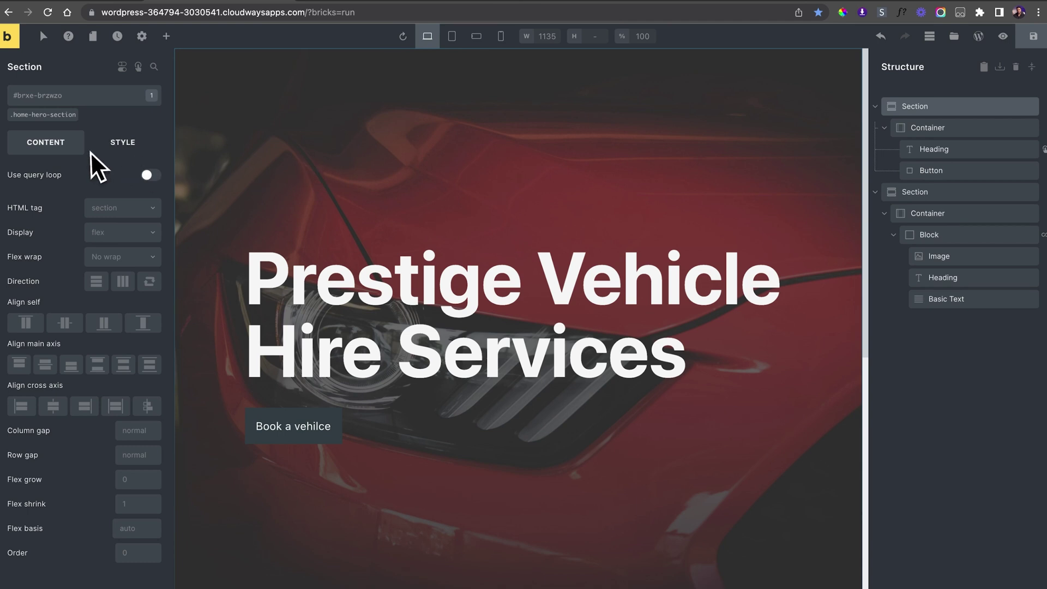
pyautogui.click(389, 306)
pyautogui.click(439, 417)
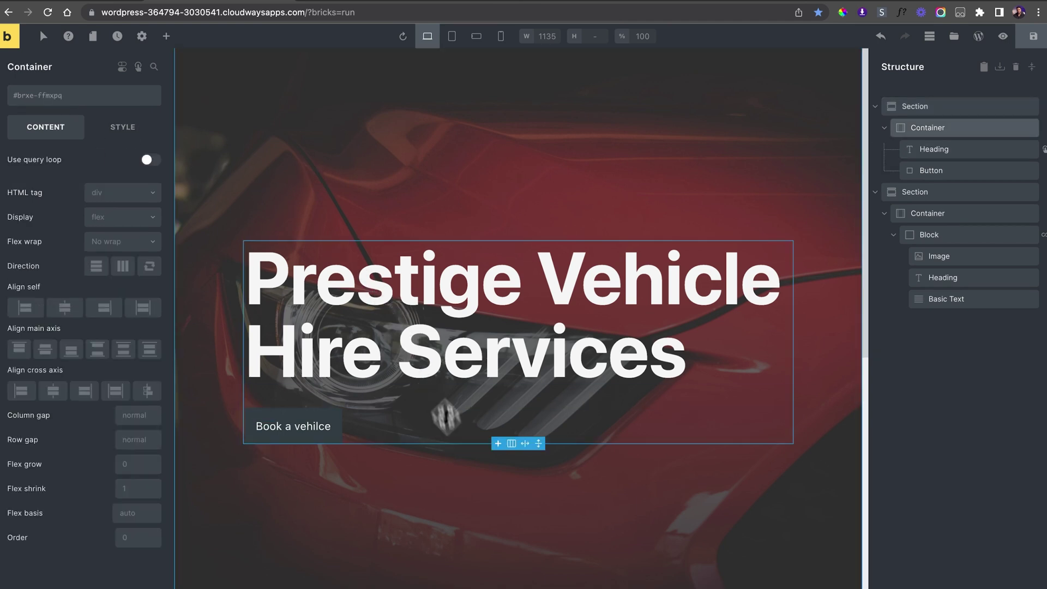
pyautogui.click(384, 163)
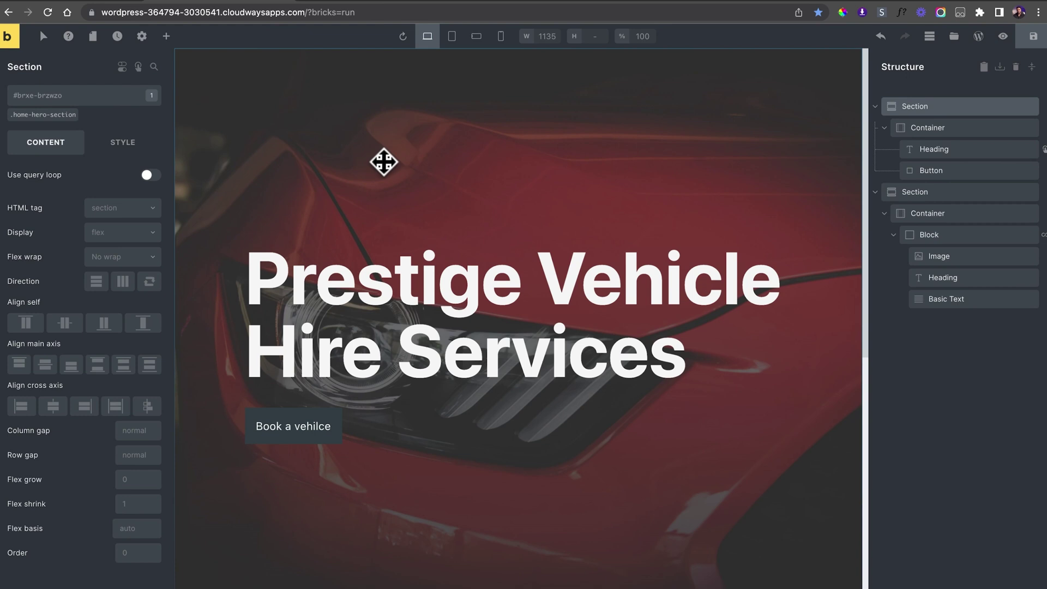
pyautogui.scroll(-10, 387, 175)
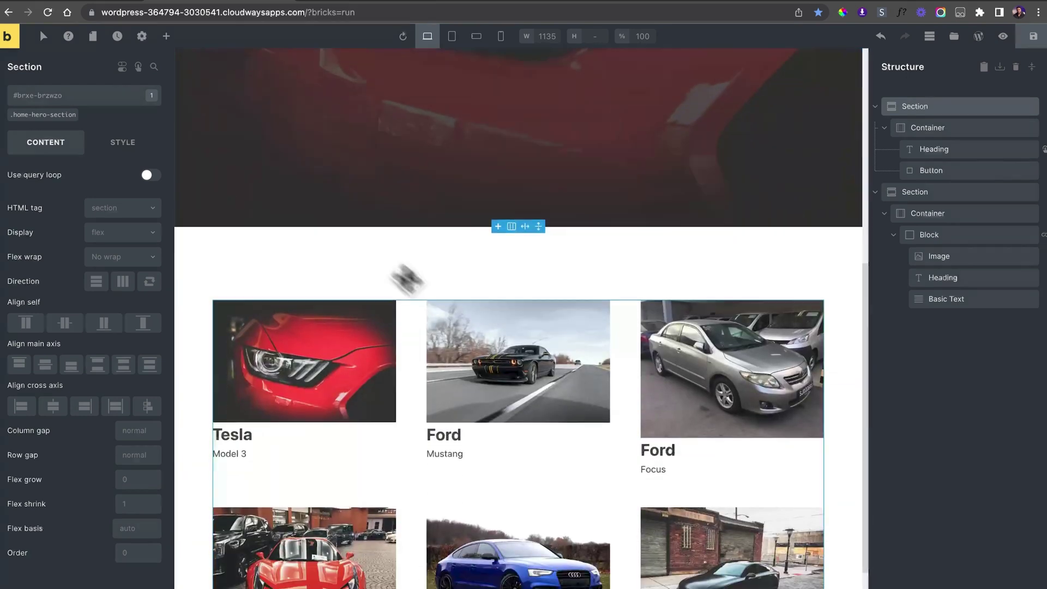
pyautogui.click(327, 144)
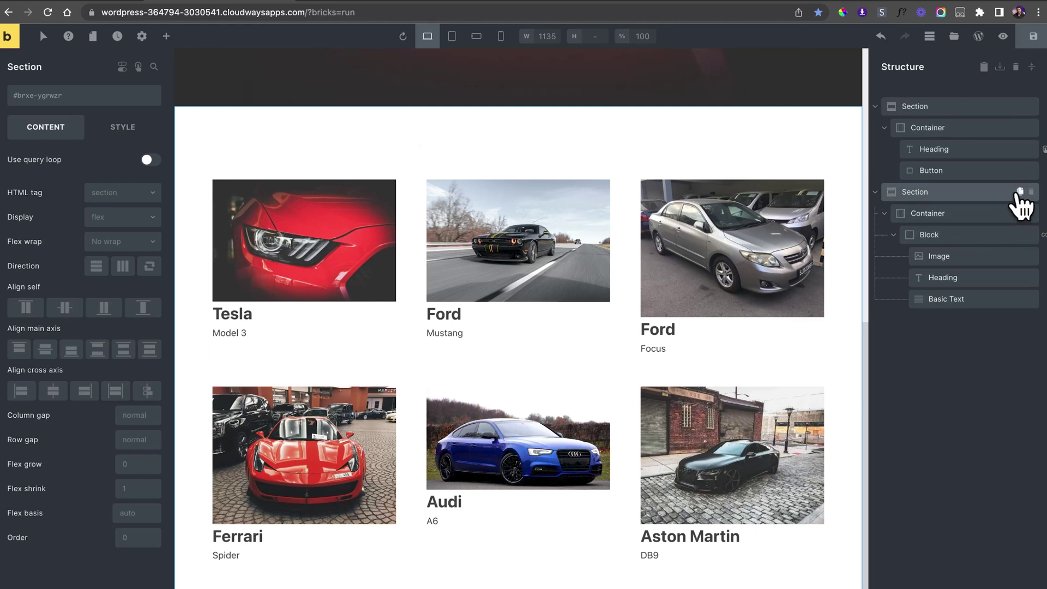
# - Duplicate the vehicle grid section three times, check the copies down the page and save the page
pyautogui.click(1019, 193)
pyautogui.click(1019, 193)
pyautogui.click(1019, 193)
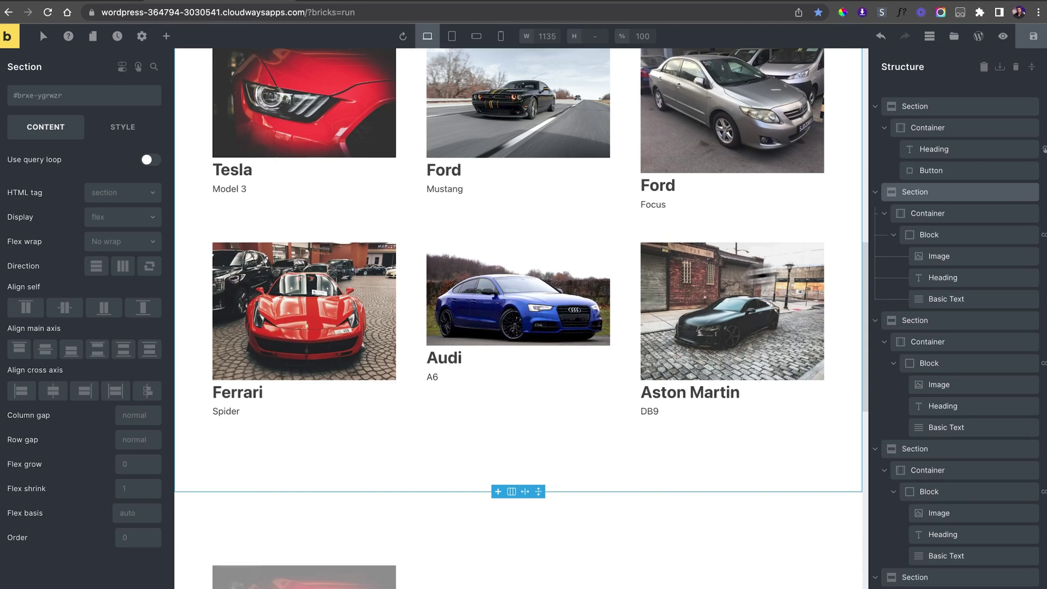
pyautogui.scroll(-5, 696, 273)
pyautogui.scroll(3, 682, 198)
pyautogui.click(643, 354)
pyautogui.scroll(-5, 642, 356)
pyautogui.scroll(2, 641, 356)
pyautogui.scroll(-1, 638, 368)
pyautogui.scroll(2, 637, 368)
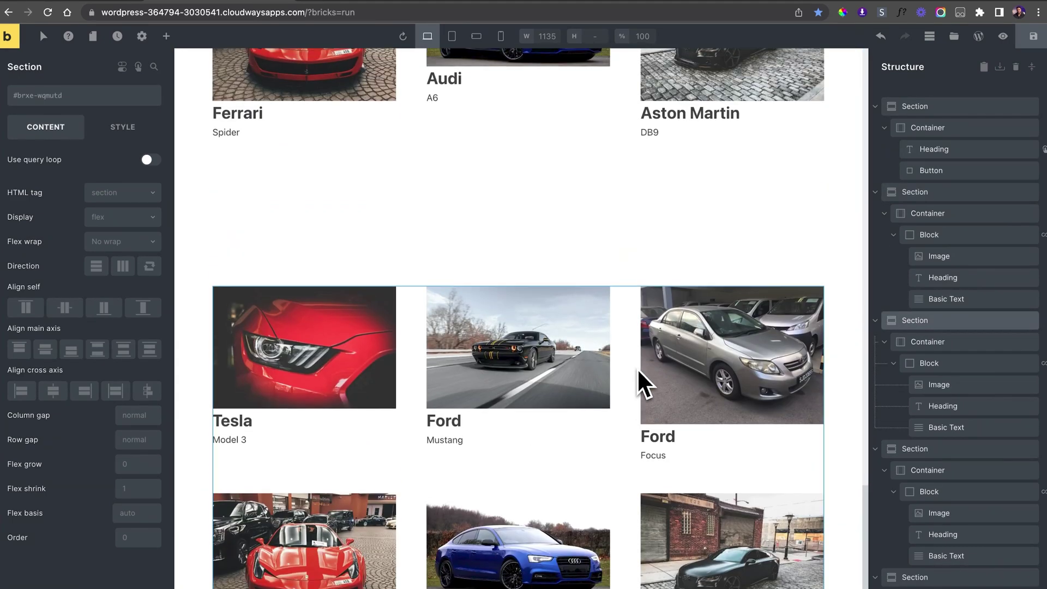
pyautogui.scroll(10, 637, 368)
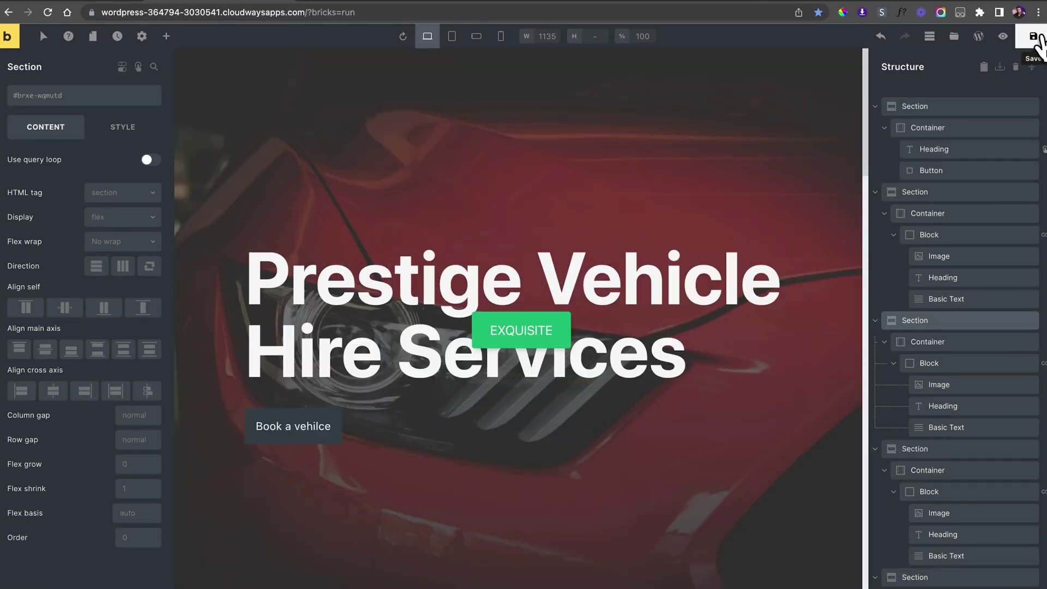
# - Open the page's front-end preview and review it from the hero section down to the repeated vehicle grids
pyautogui.click(1003, 36)
pyautogui.click(1003, 36)
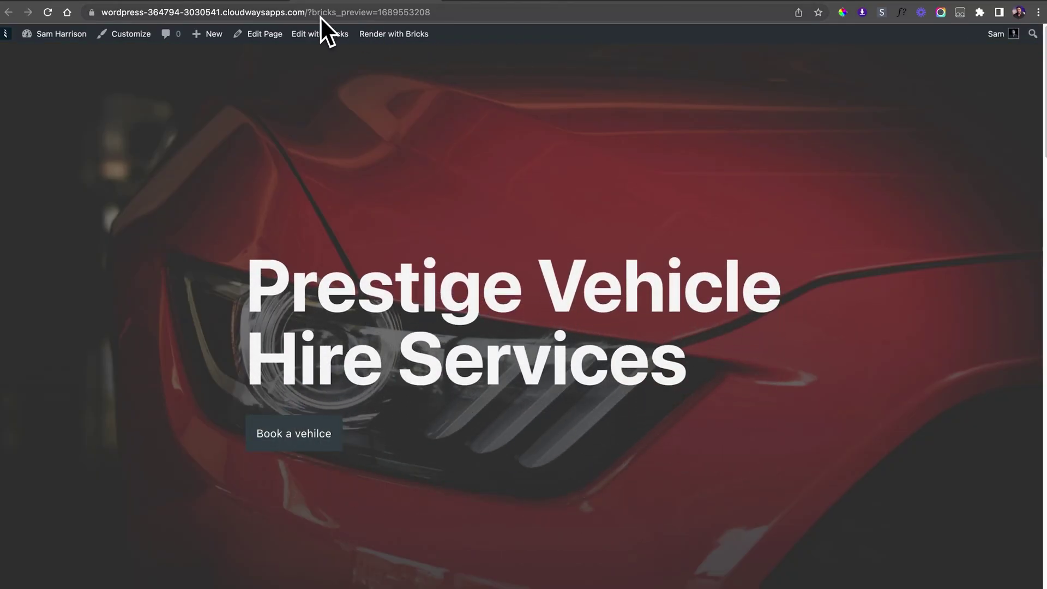
pyautogui.scroll(-10, 418, 270)
pyautogui.scroll(2, 418, 269)
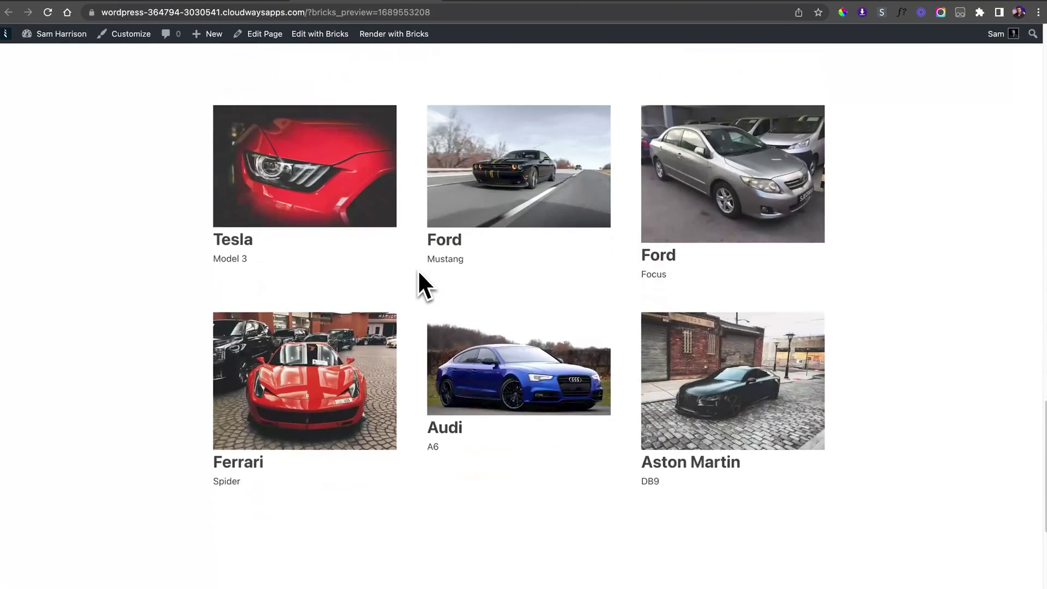
pyautogui.scroll(2, 418, 269)
pyautogui.scroll(-3, 418, 270)
pyautogui.scroll(10, 418, 269)
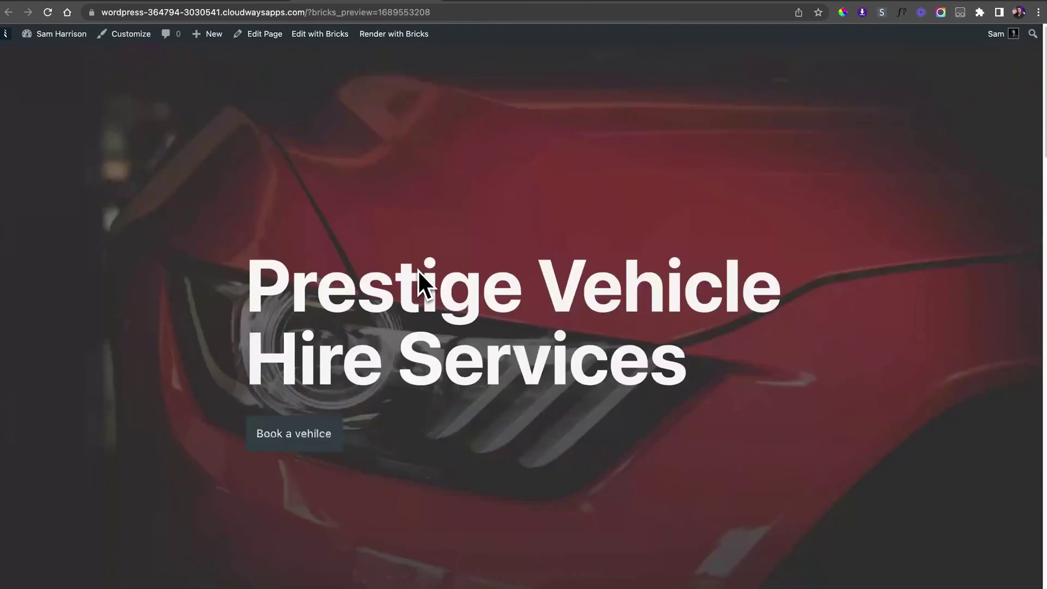
# - Copy the site's root URL without the preview parameter and analyse it in PageSpeed Insights
pyautogui.click(331, 12)
pyautogui.click(331, 12)
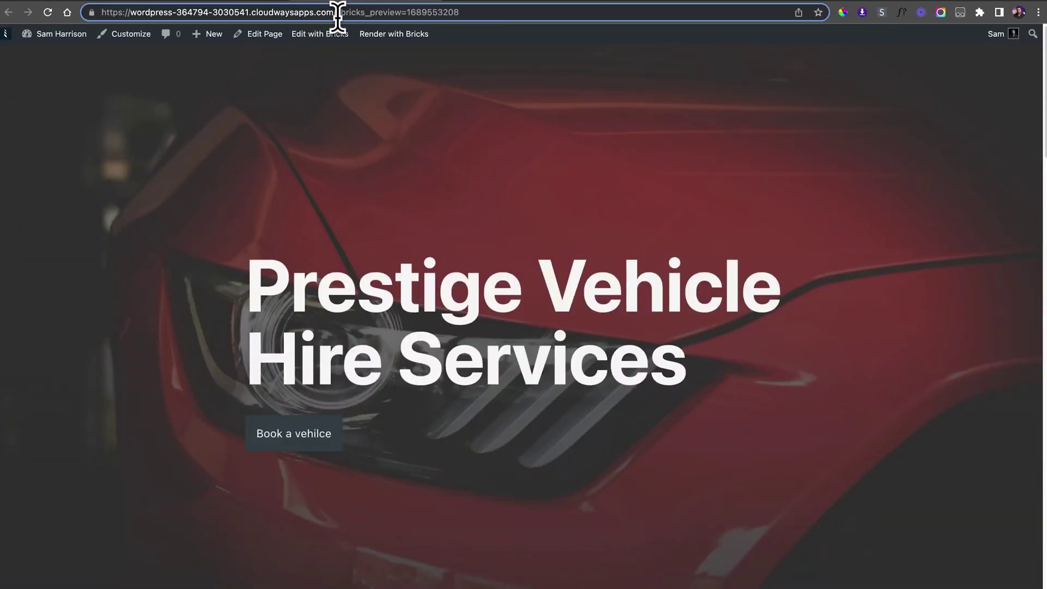
pyautogui.moveTo(335, 14); pyautogui.dragTo(98, 17)
pyautogui.press('super+c')
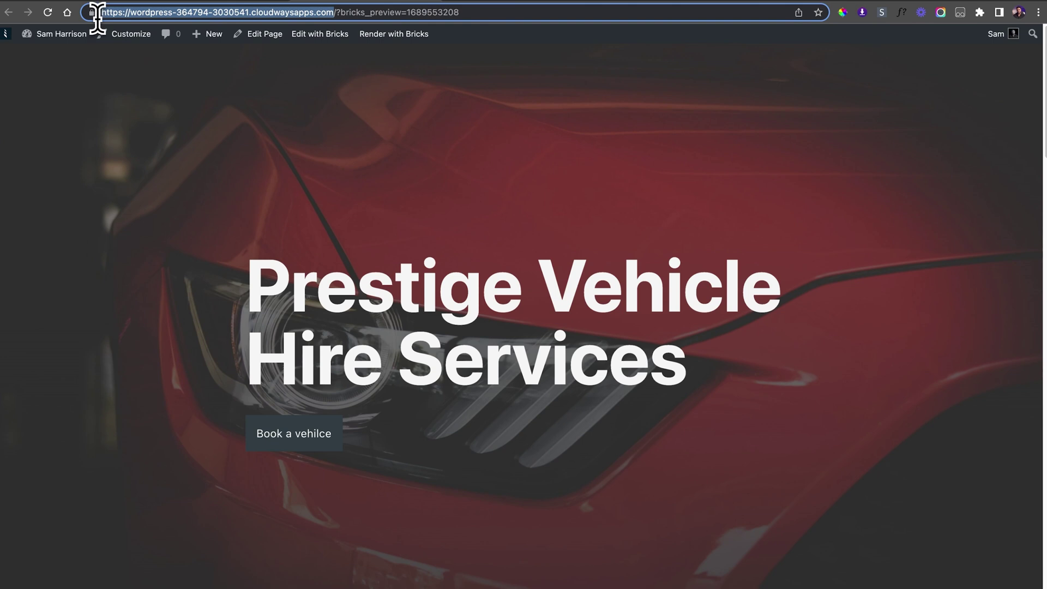
pyautogui.click(493, 3)
pyautogui.click(334, 87)
pyautogui.press('super+v')
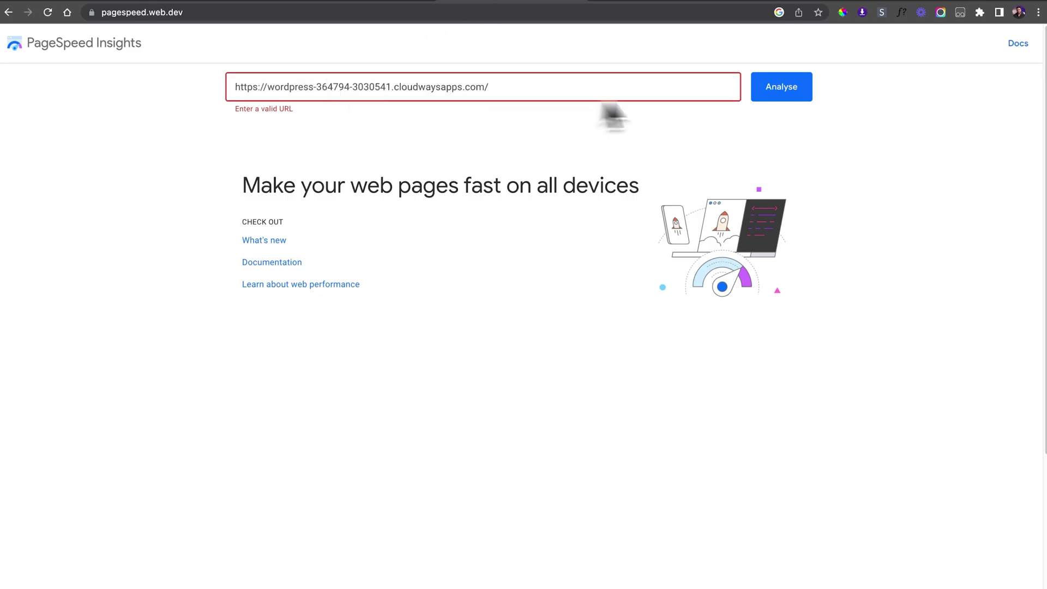
pyautogui.click(777, 92)
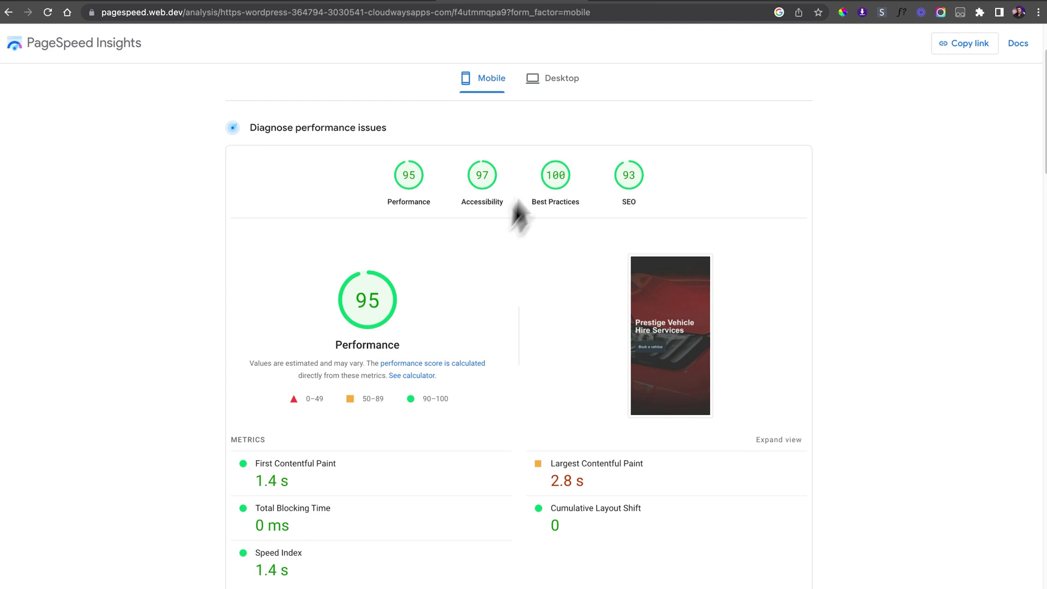
# - Compare the desktop and mobile PageSpeed reports, including the scores and performance metrics
pyautogui.click(567, 82)
pyautogui.scroll(2, 387, 306)
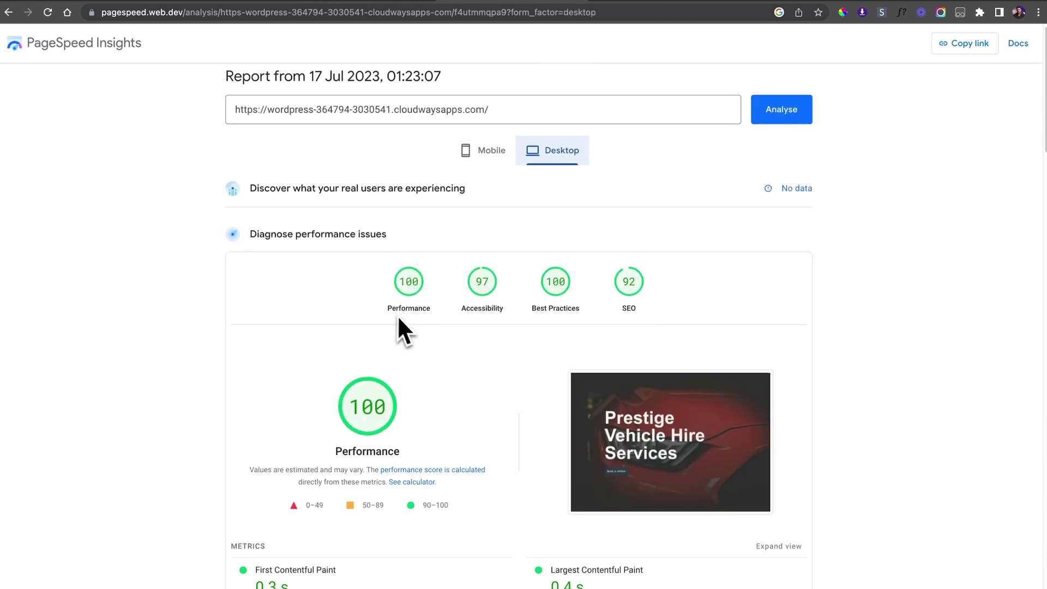
pyautogui.click(480, 158)
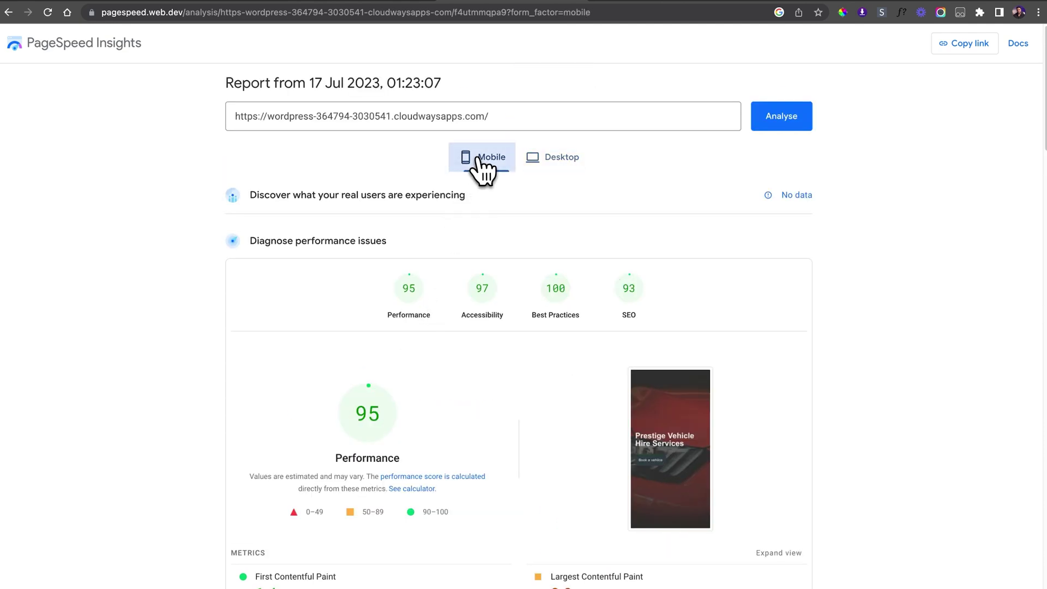
pyautogui.scroll(-5, 374, 371)
pyautogui.scroll(3, 372, 366)
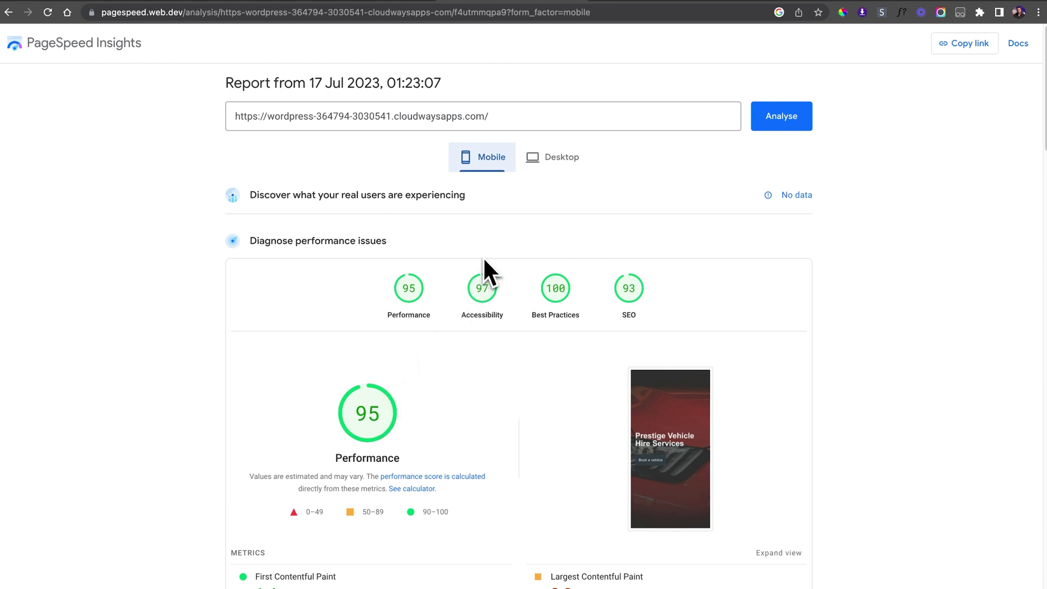
pyautogui.scroll(-5, 546, 174)
pyautogui.scroll(5, 543, 175)
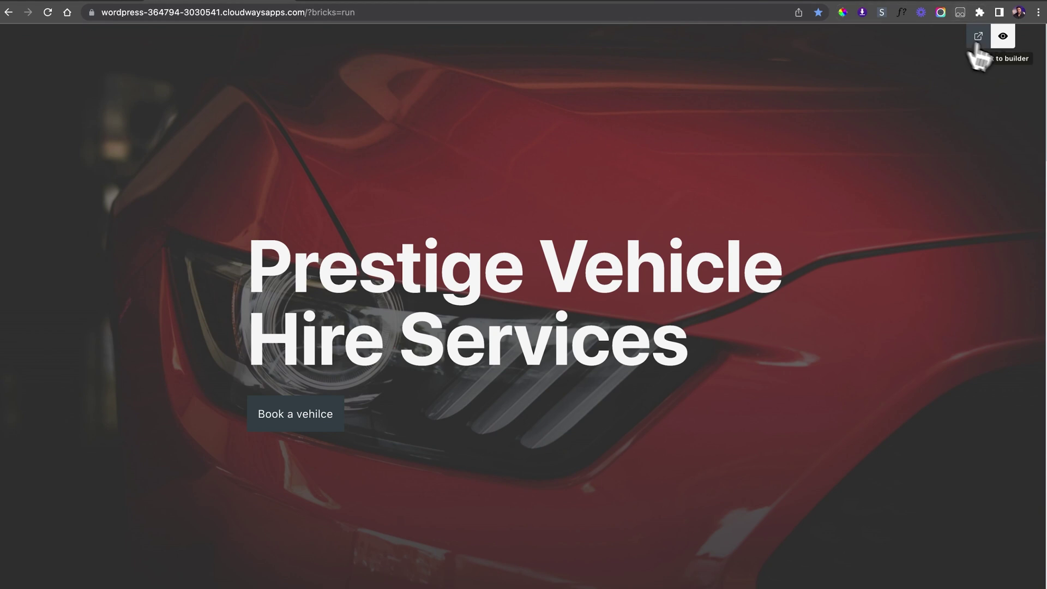
# - Switch back to the Bricks builder, leave preview mode and review the hero section's settings and the available elements
pyautogui.click(1003, 37)
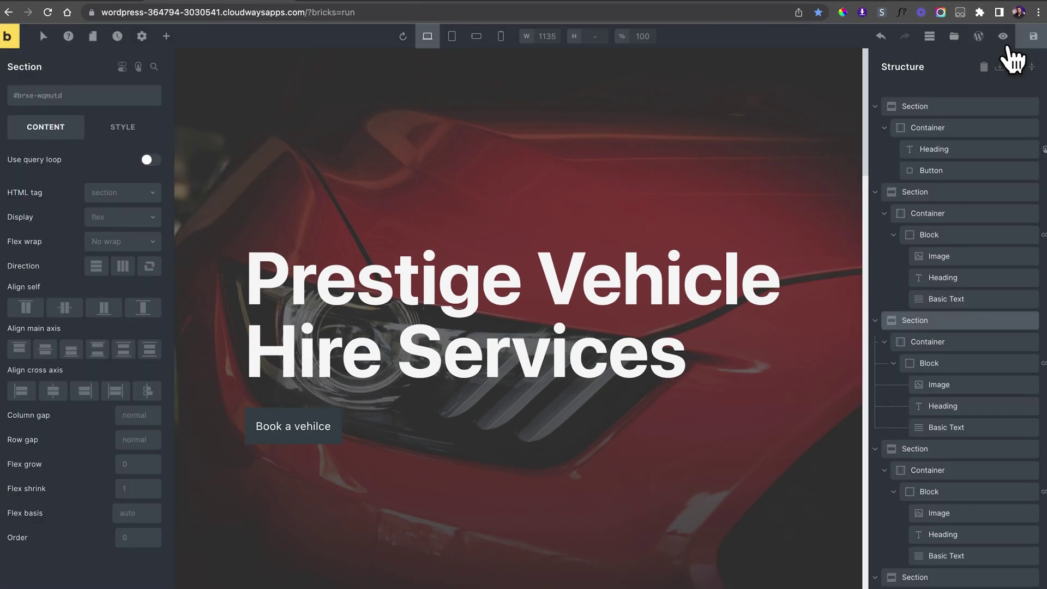
pyautogui.click(371, 292)
pyautogui.click(413, 419)
pyautogui.click(344, 474)
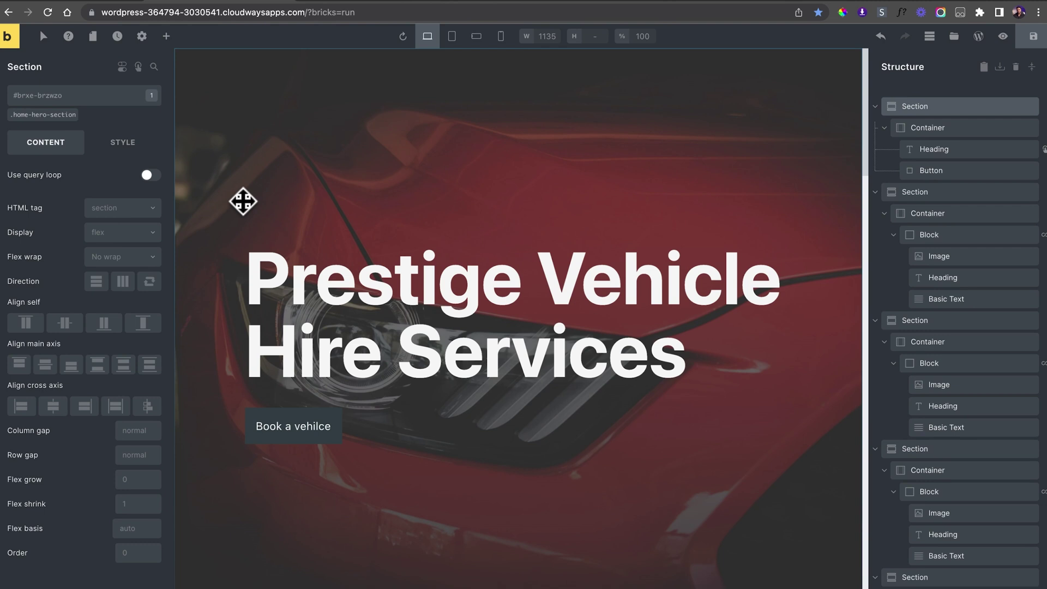
pyautogui.hotkey('ctrl', 'shift', 'e')
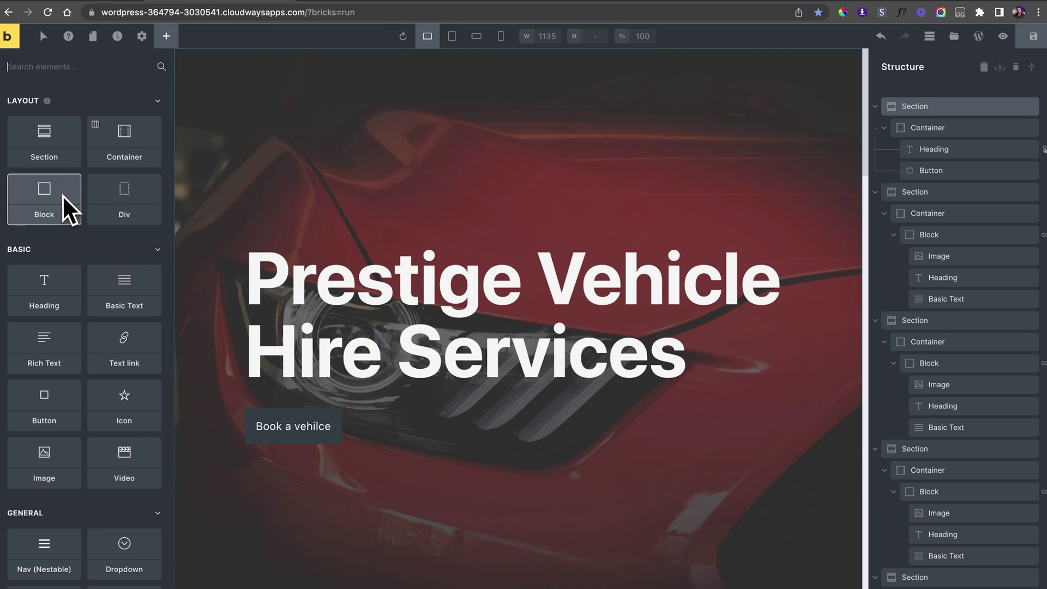
pyautogui.scroll(-5, 304, 309)
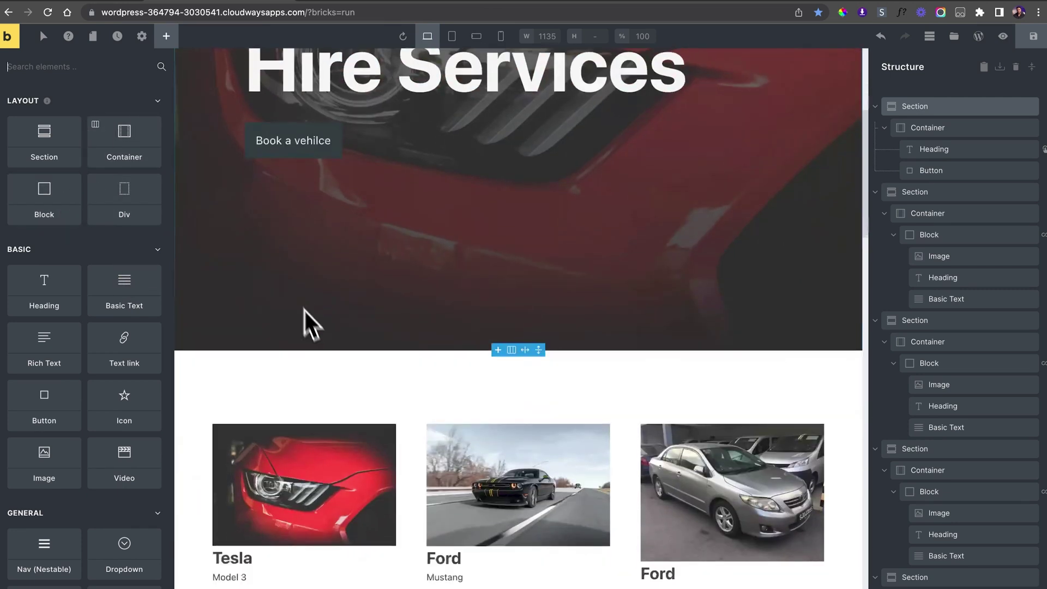
pyautogui.click(318, 215)
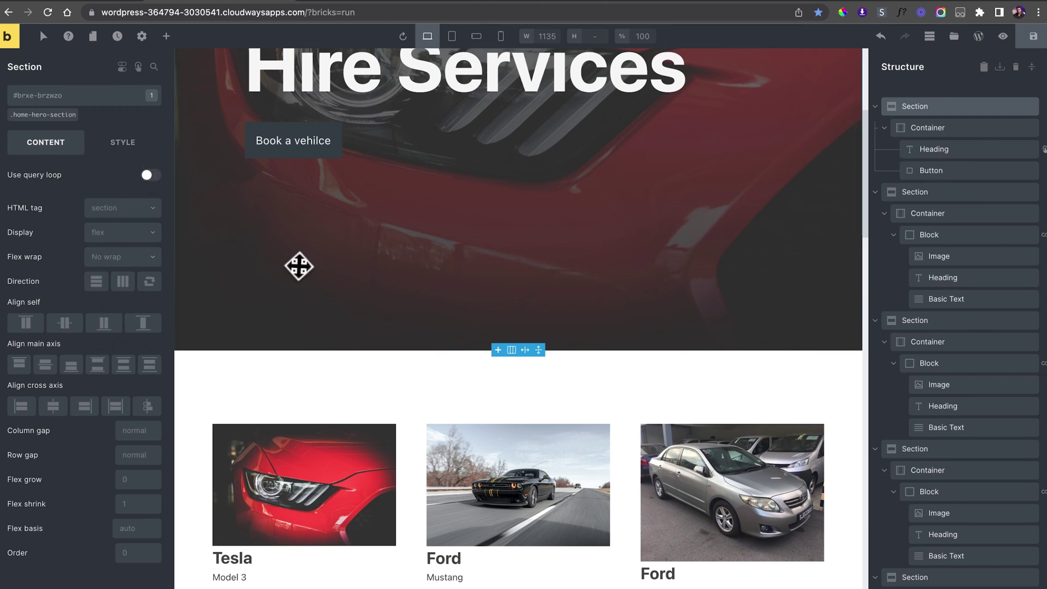
# - Inspect the first vehicle grid section's settings and the content and style options of the "Book a vehilce" button
pyautogui.click(262, 375)
pyautogui.scroll(5, 263, 375)
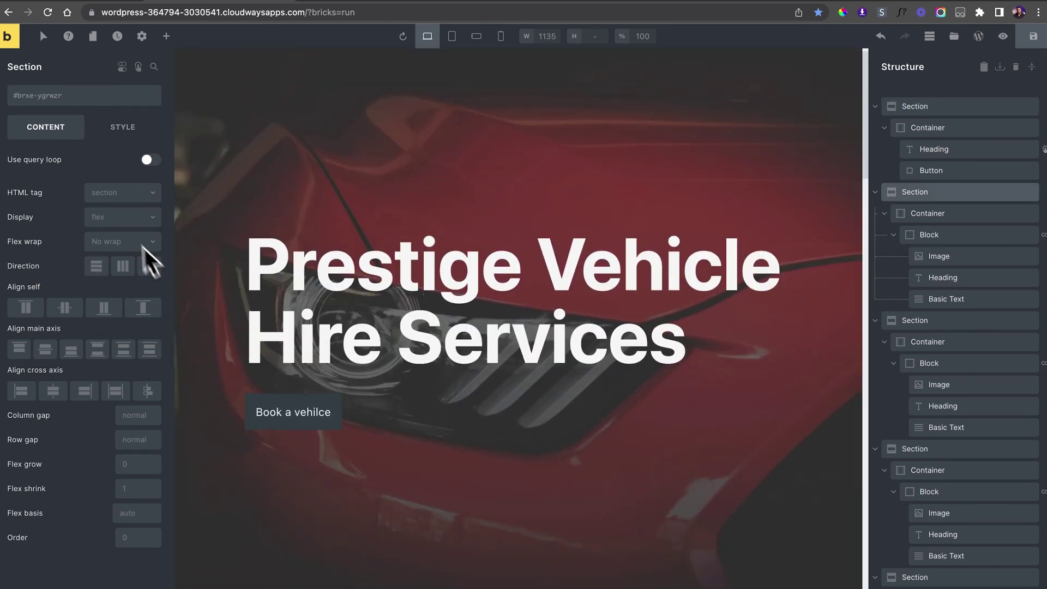
pyautogui.click(295, 412)
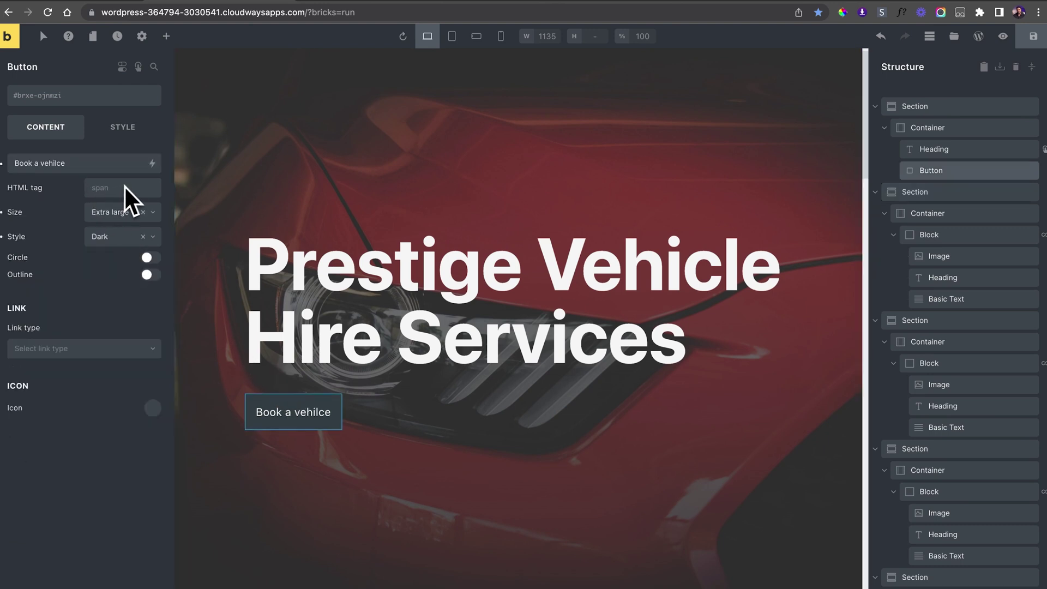
pyautogui.click(128, 132)
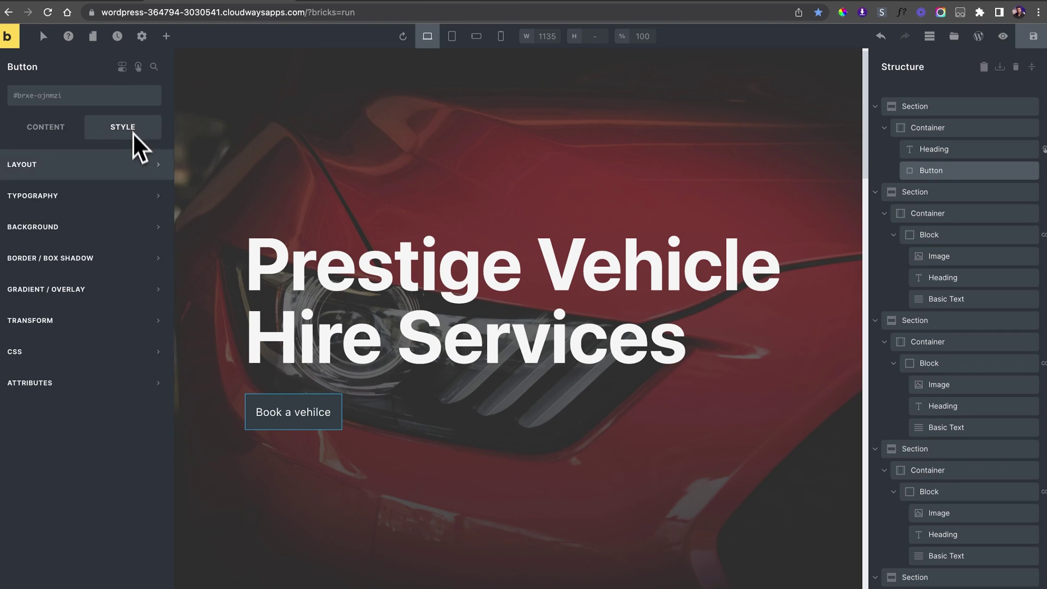
pyautogui.click(58, 133)
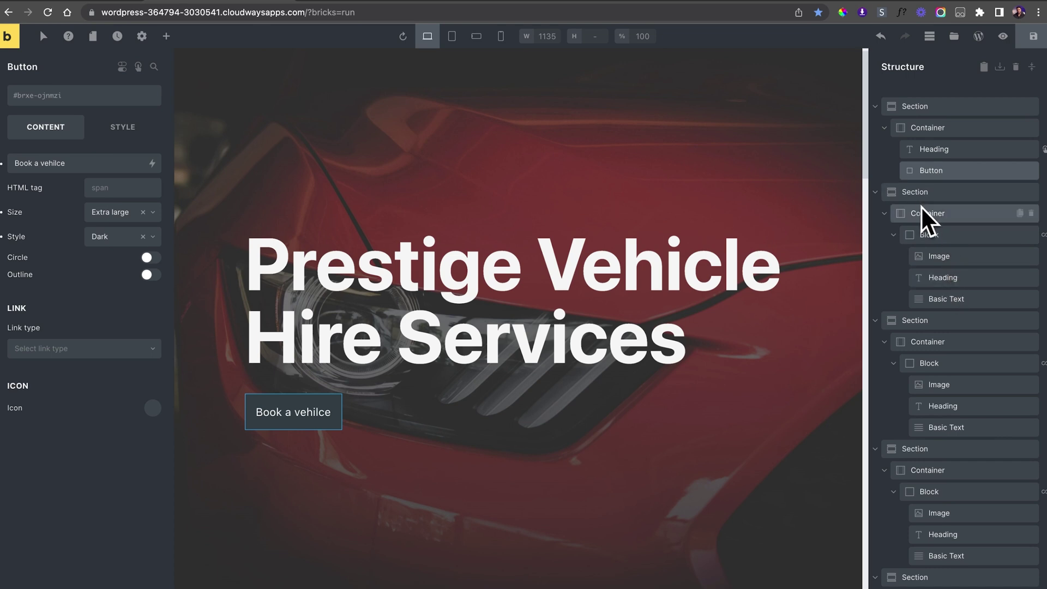
# - Select the hero section and look over the page down to the first vehicle grid
pyautogui.click(620, 159)
pyautogui.scroll(-5, 576, 293)
pyautogui.scroll(-5, 576, 292)
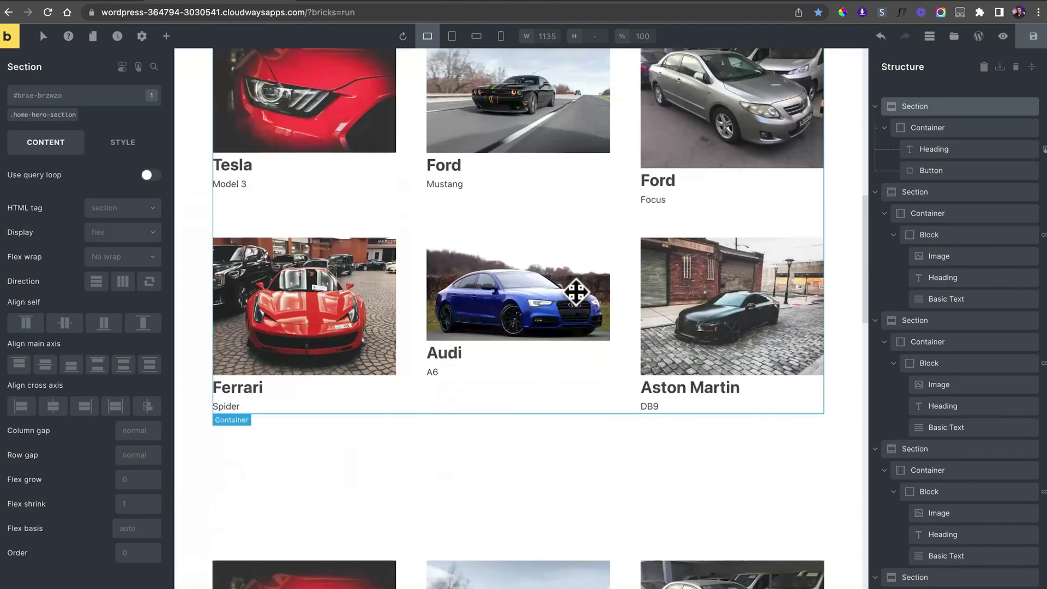
pyautogui.scroll(3, 577, 300)
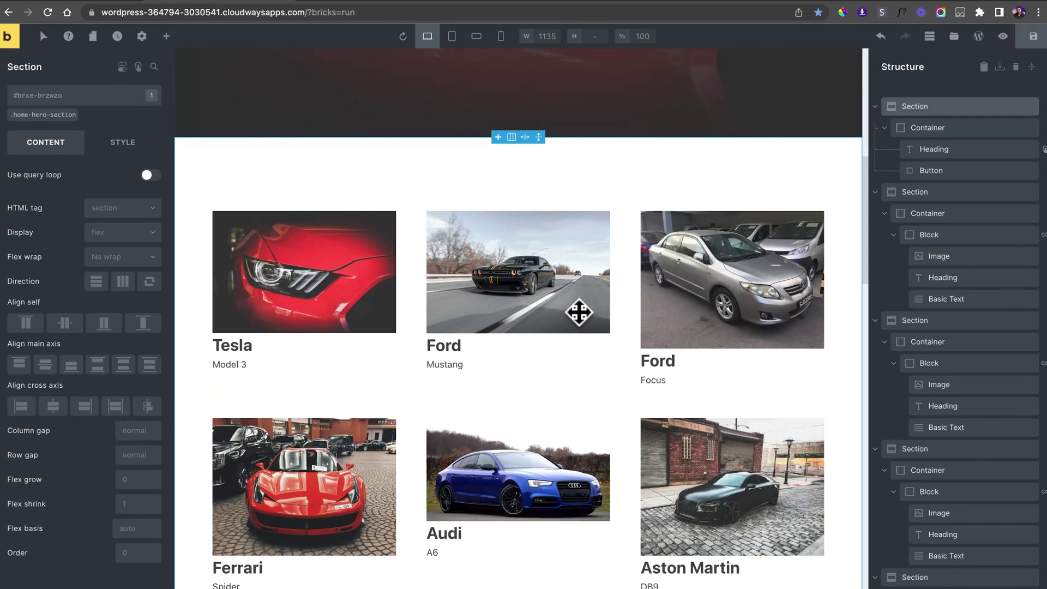